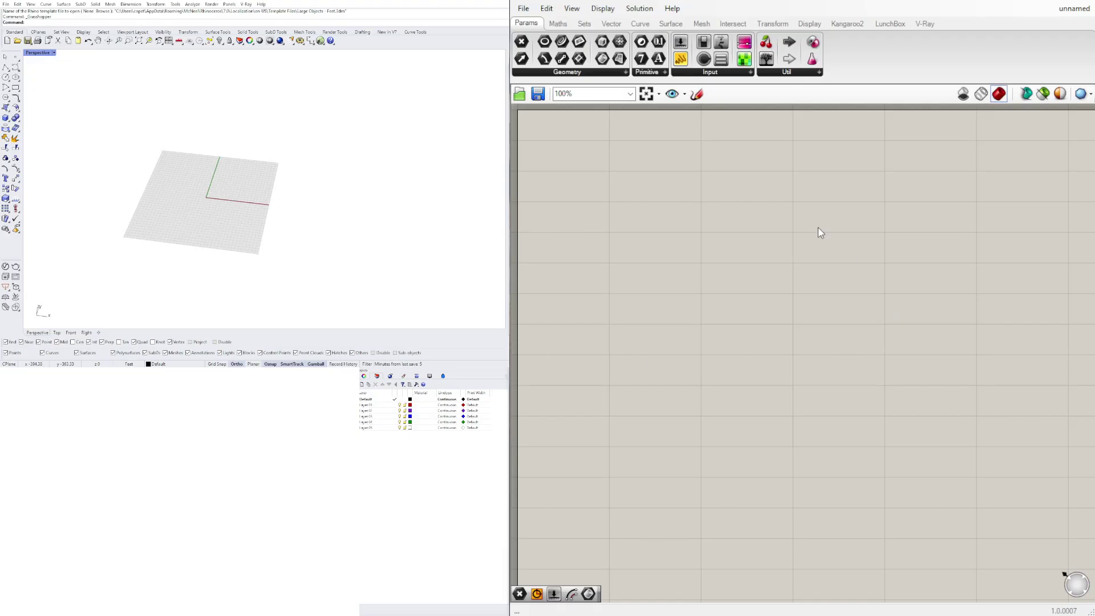
Step: Add a Construct Point component to the empty canvas and position it near the canvas's upper edge
double_click(771, 198)
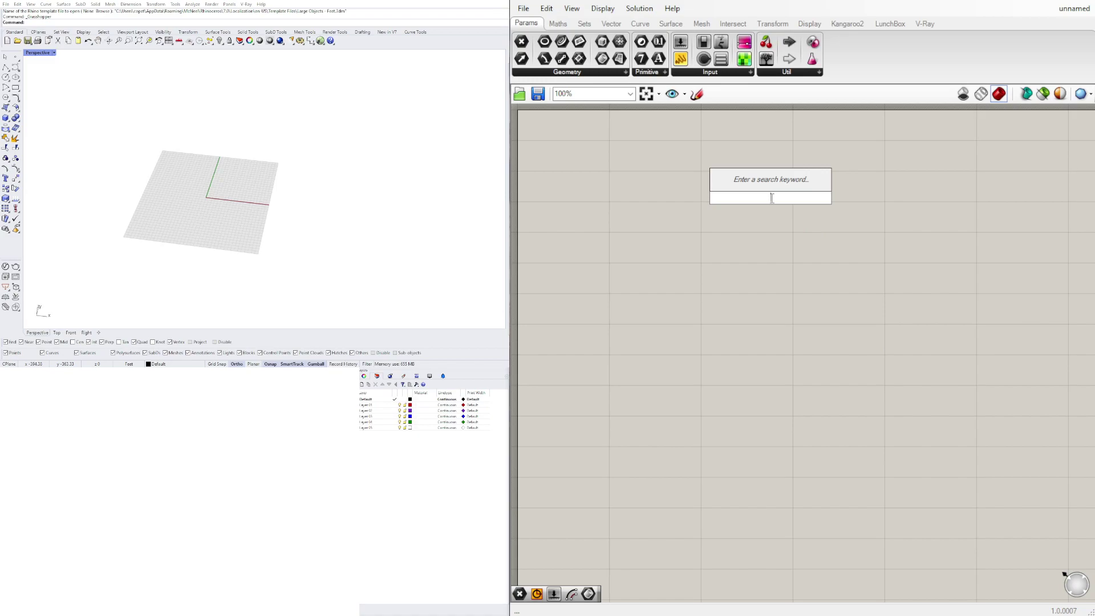
text(constr)
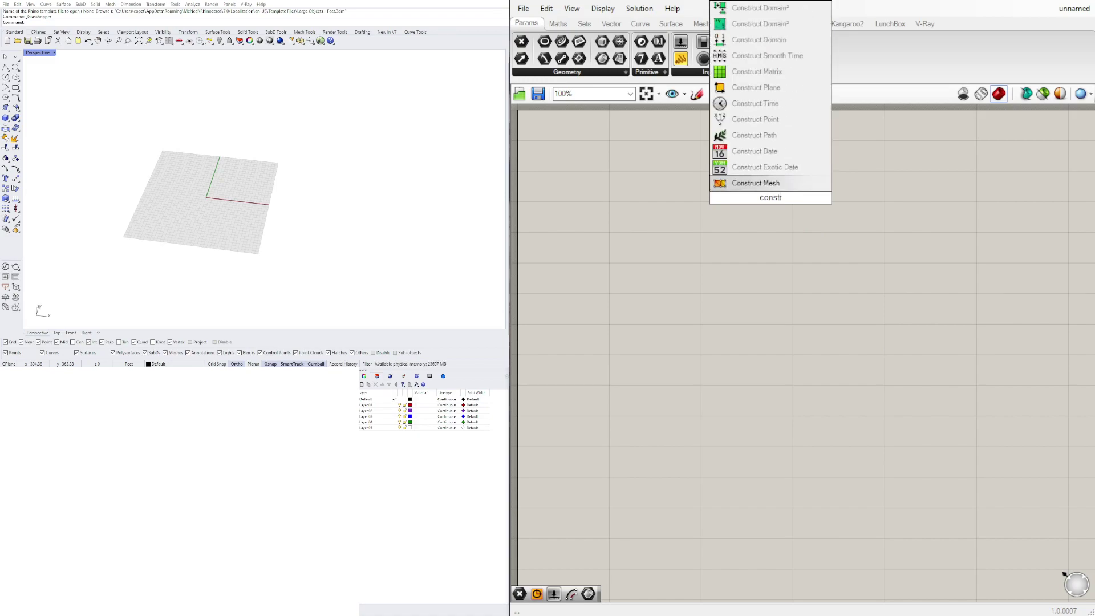
click(759, 118)
drag(776, 217, 710, 213)
click(757, 265)
scroll(638, 163, up, 2)
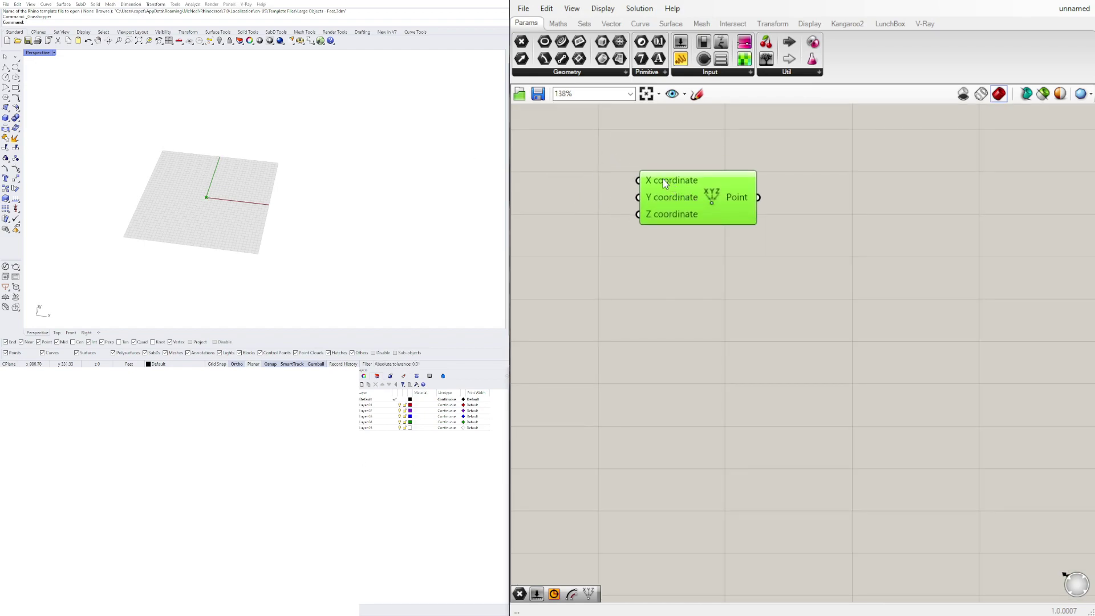
drag(734, 189, 775, 220)
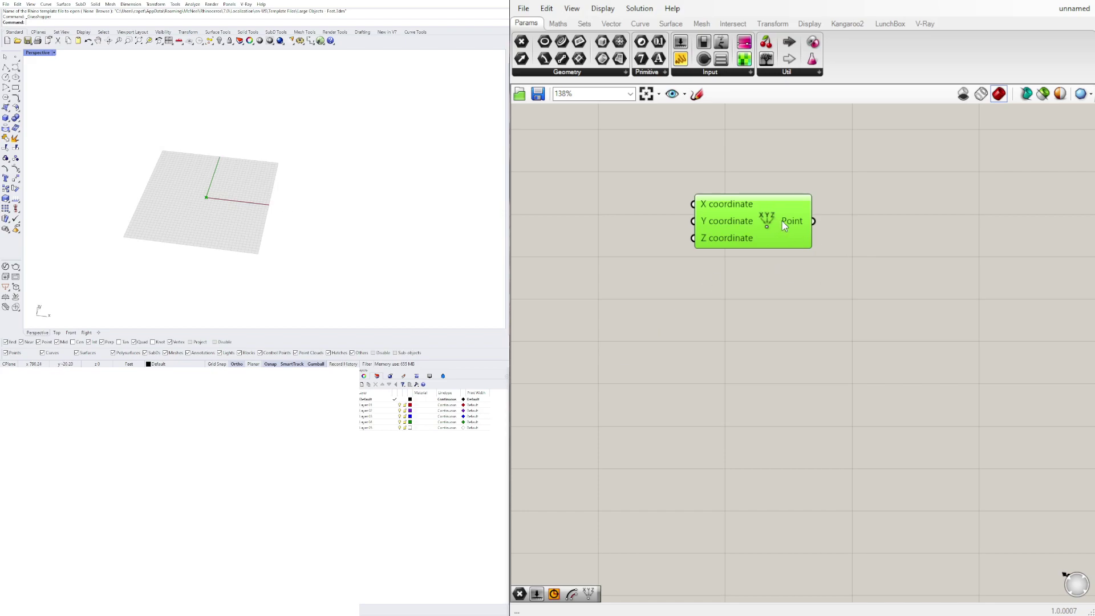
Step: Add a Point parameter beside Construct Point and feed the Construct Point output into it
double_click(870, 257)
text(po)
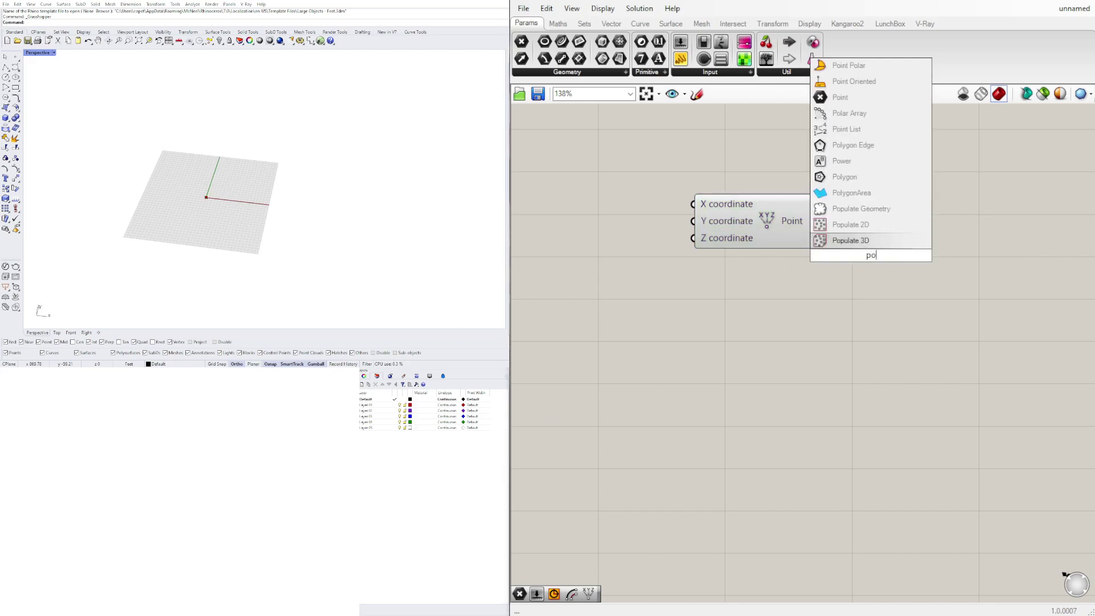
text(int)
click(857, 243)
drag(879, 254, 895, 231)
mouse_move(829, 225)
mouse_down()
mouse_move(864, 233)
mouse_move(904, 214)
mouse_move(896, 228)
mouse_move(821, 239)
mouse_up()
right_click(903, 219)
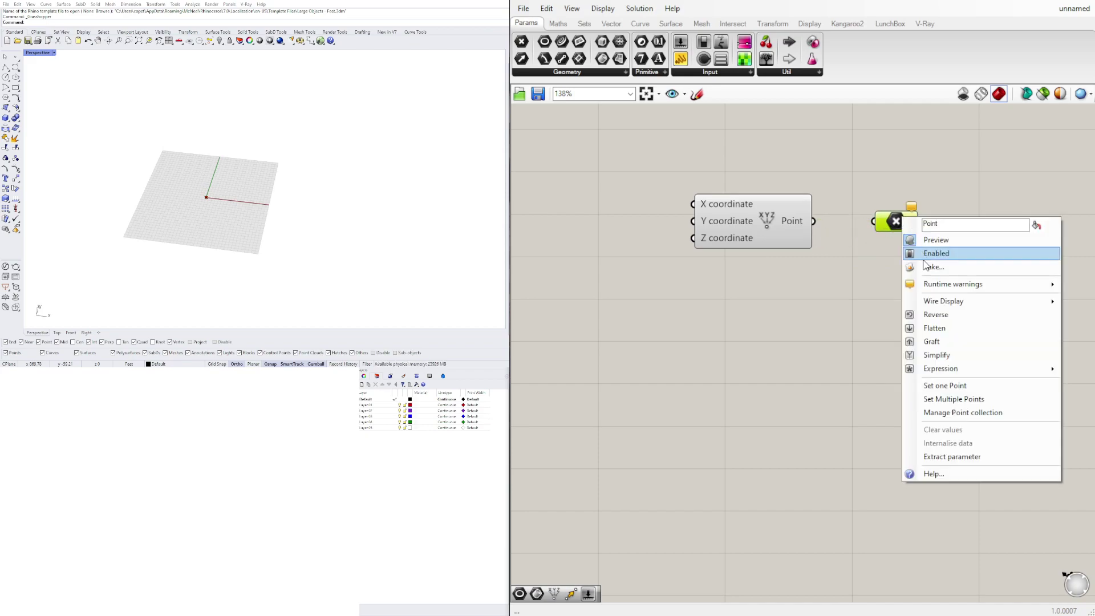
click(954, 398)
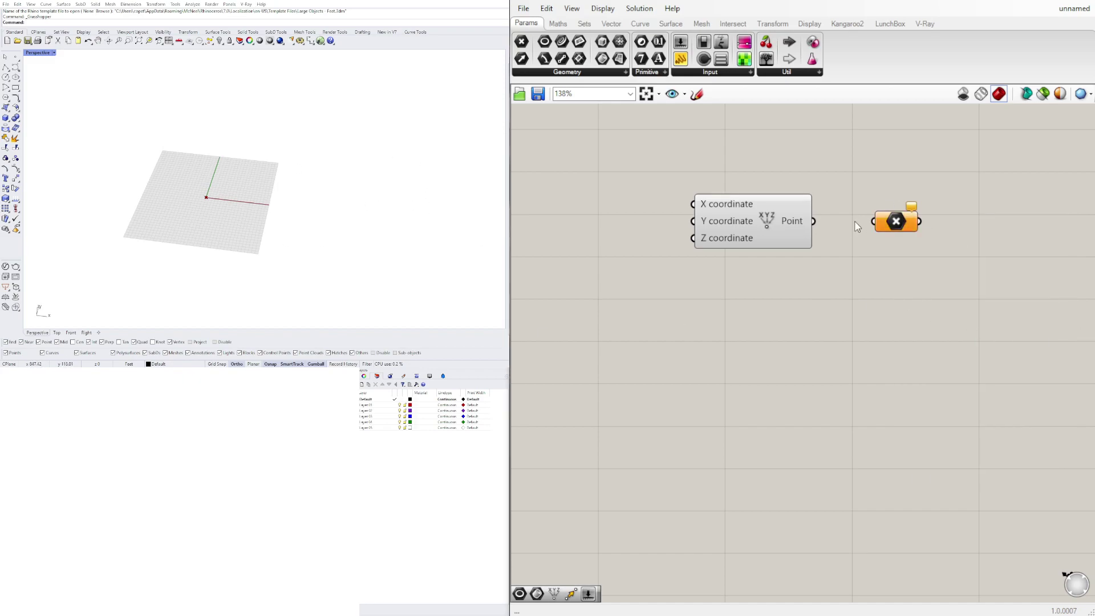
drag(814, 221, 875, 221)
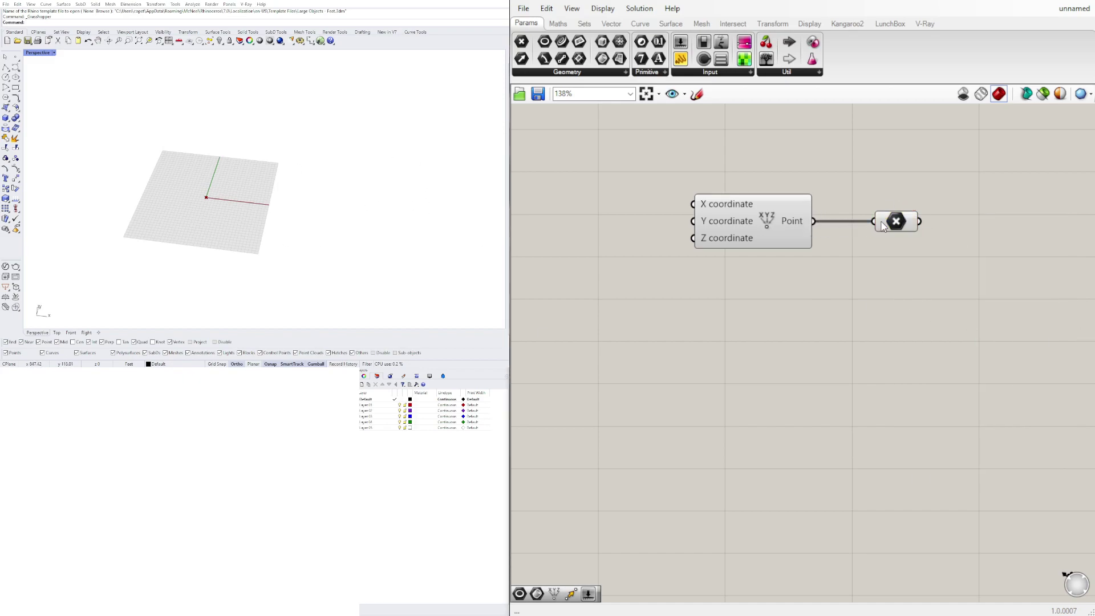
Step: Add a plane-and-radius Circle component and connect the Point parameter to its Plane input
double_click(924, 250)
text(circ)
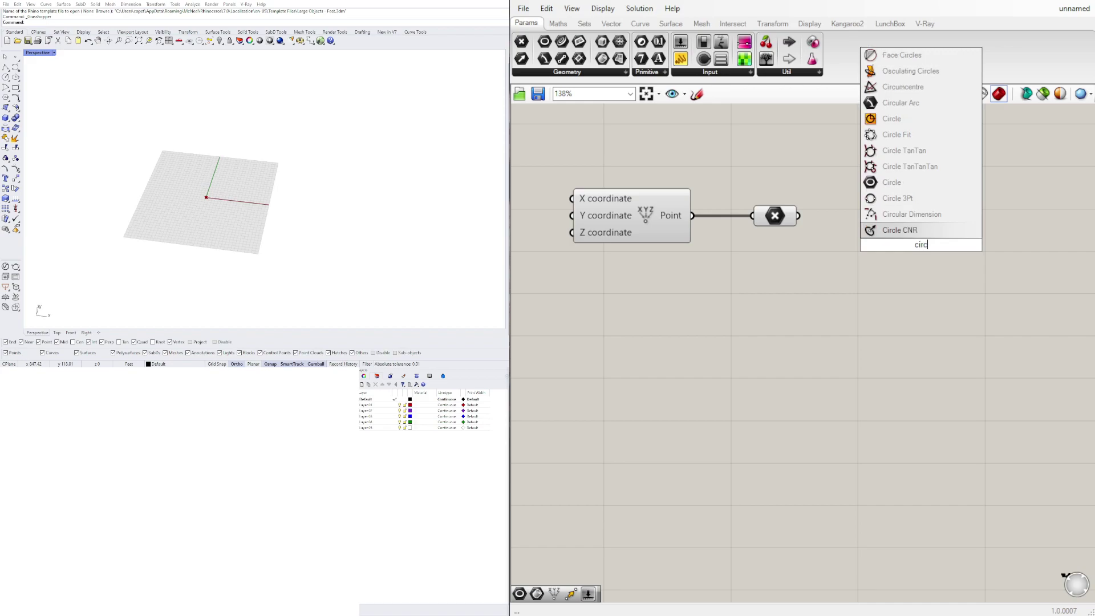
click(878, 117)
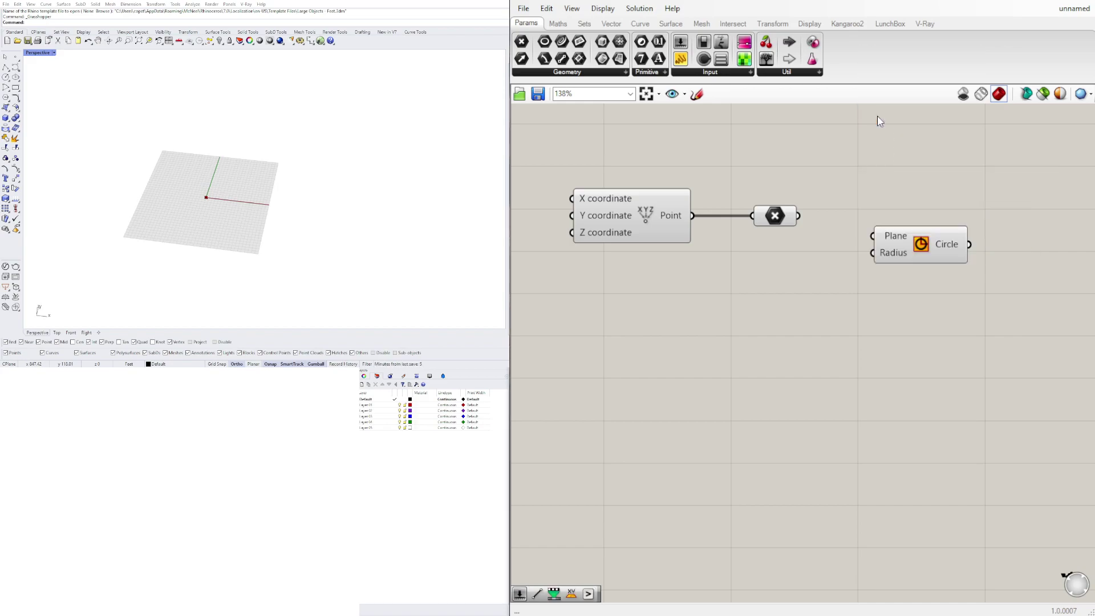
drag(798, 216, 899, 244)
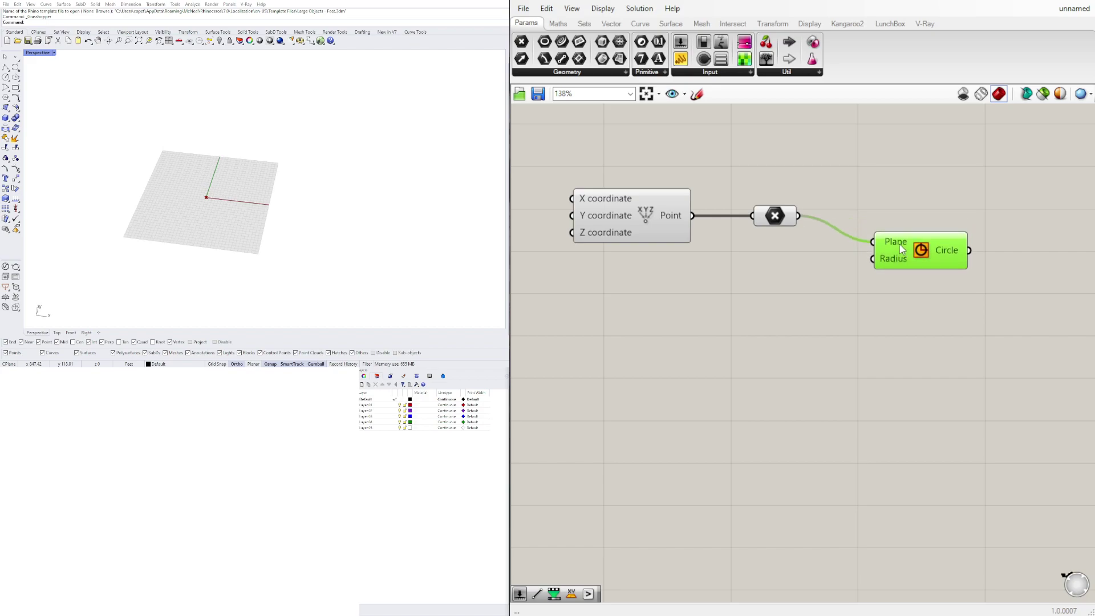
Step: Create a number slider with value 45 and connect it to the Circle component's Radius input
double_click(770, 263)
text(45)
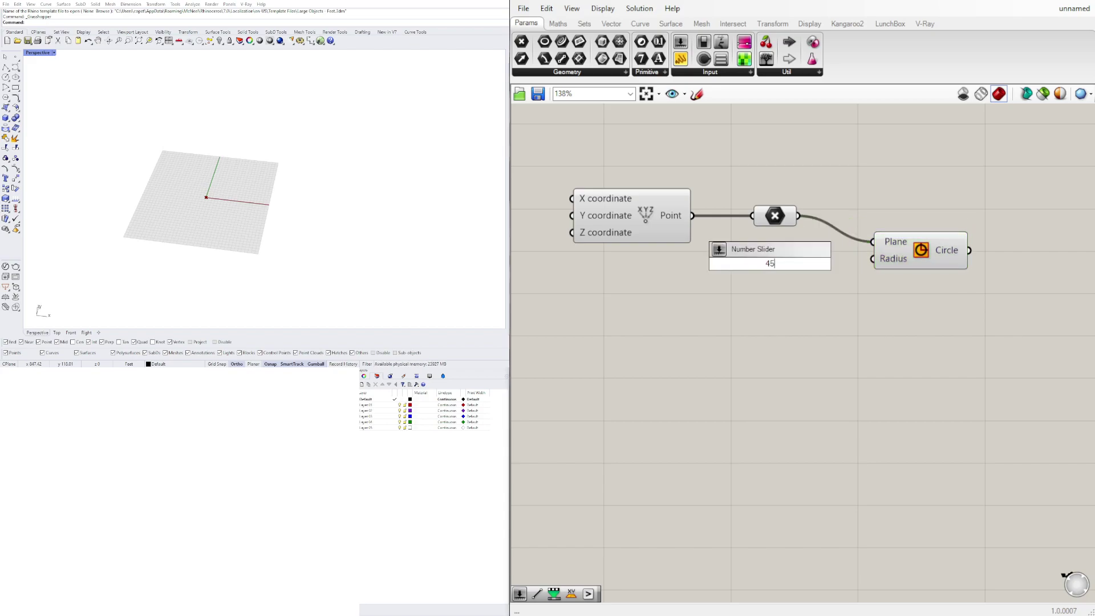
key(Return)
drag(720, 269, 659, 284)
drag(796, 276, 877, 253)
Step: Set the radius slider to 77 and move the Circle component level with the Point parameter
scroll(696, 305, up, 4)
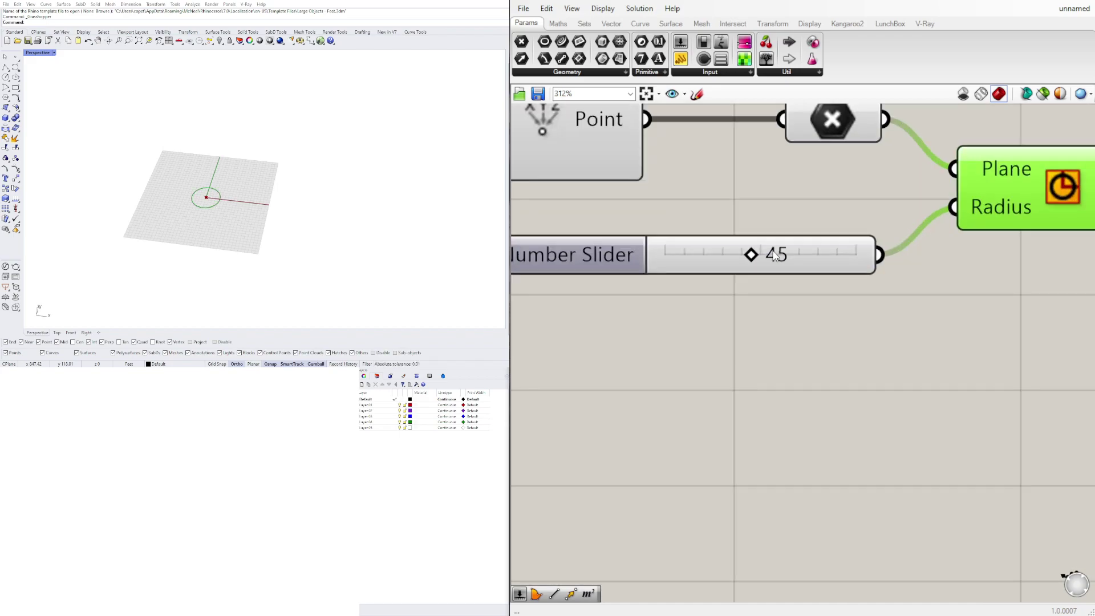
drag(748, 254, 814, 252)
click(993, 330)
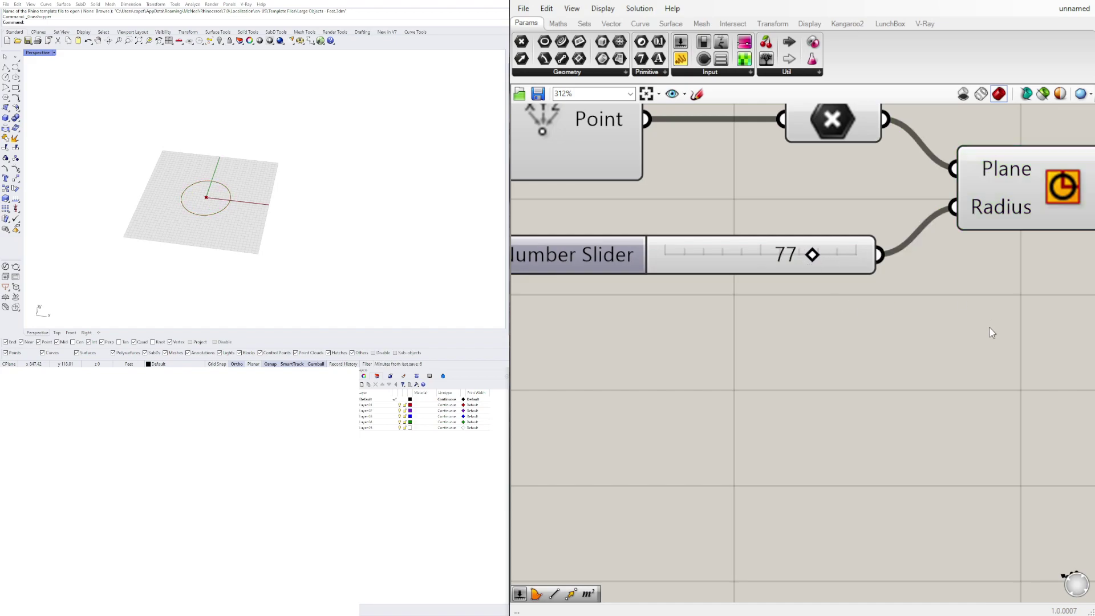
right_drag(993, 331, 750, 346)
drag(768, 187, 820, 146)
click(836, 298)
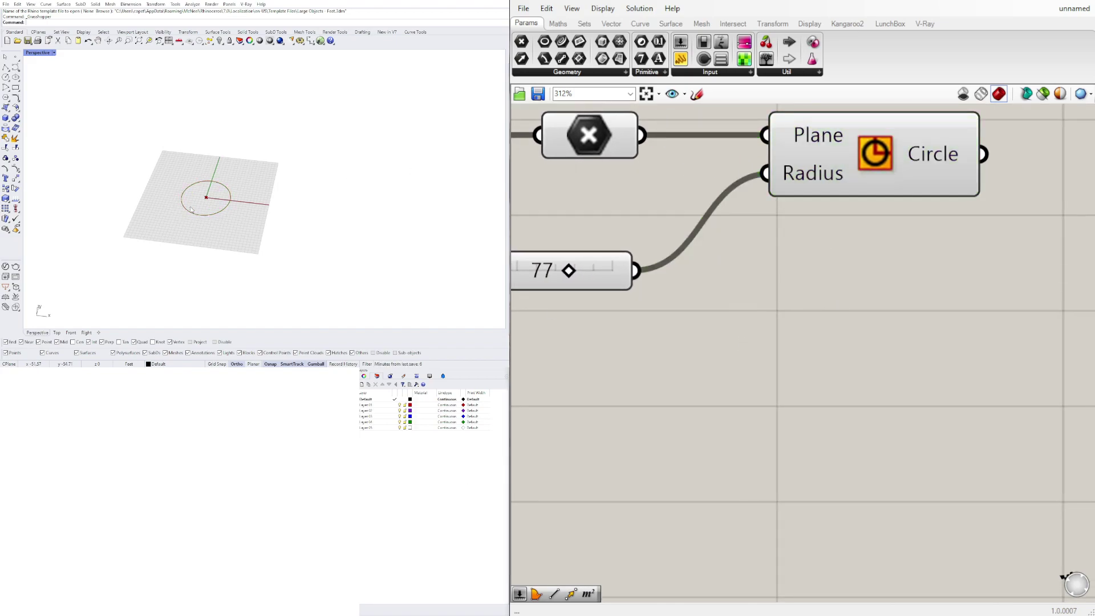
Step: Add an End Points component next to Circle and feed the Circle output into its Curve input
scroll(198, 199, up, 5)
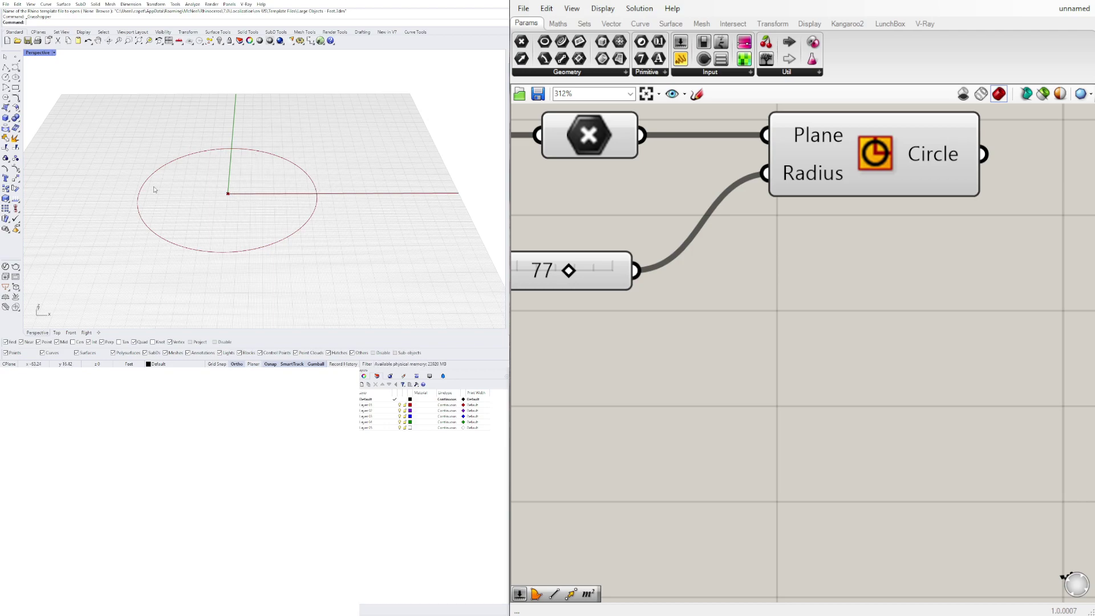
scroll(810, 239, down, 4)
right_drag(810, 243, 782, 298)
click(803, 263)
click(976, 303)
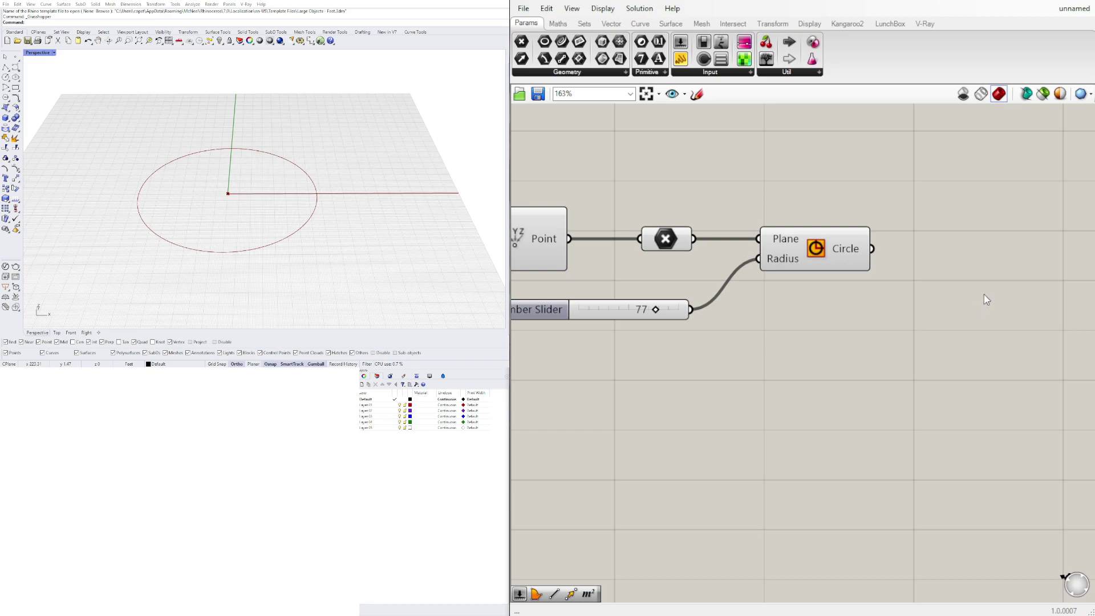
double_click(984, 295)
text(end)
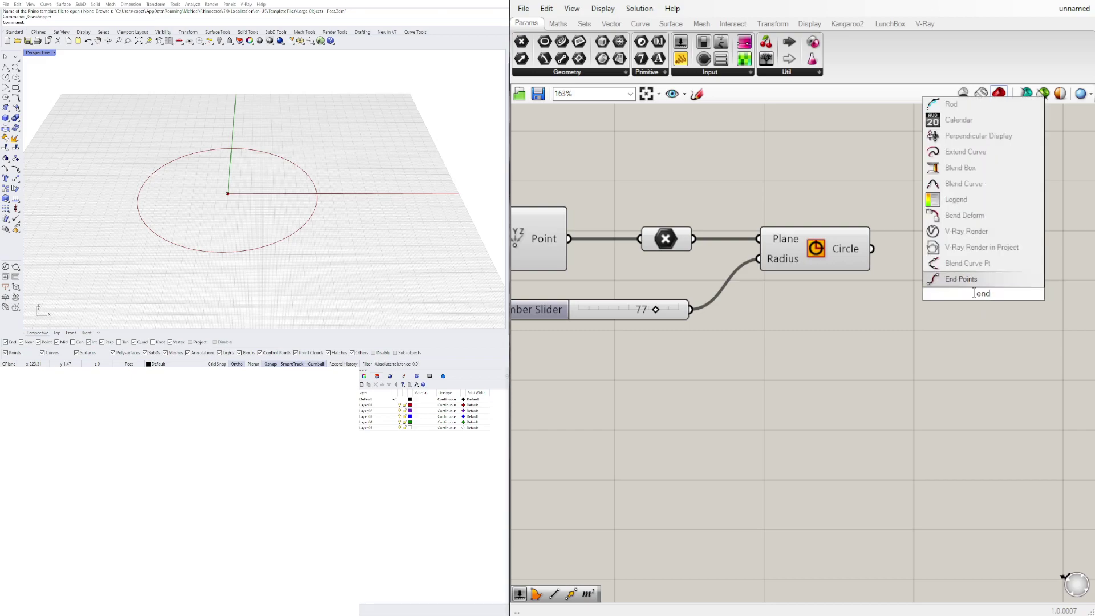
key(Return)
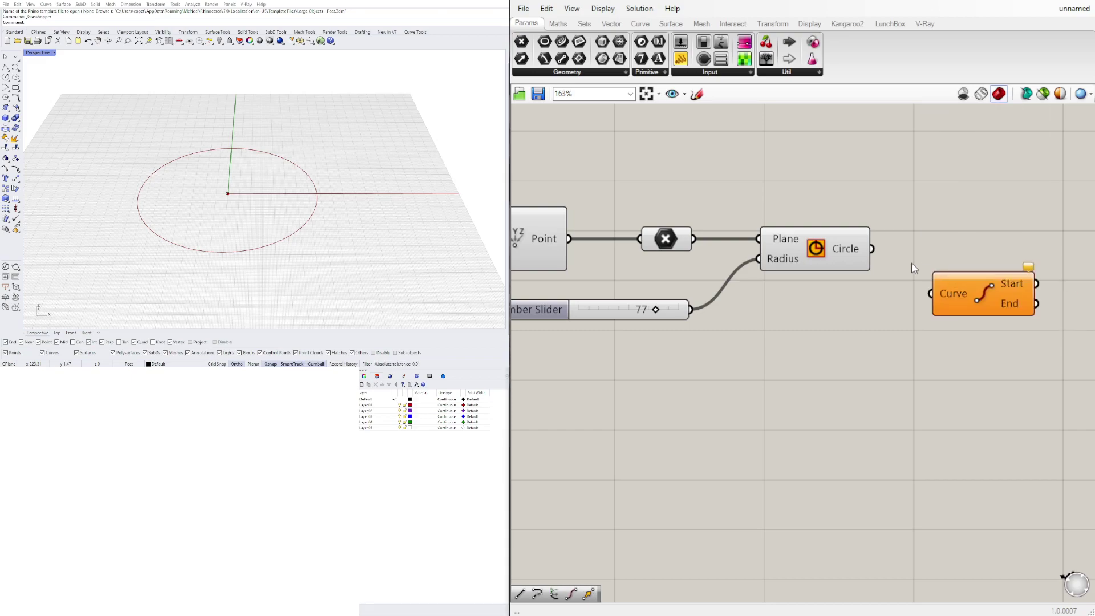
drag(872, 249, 922, 243)
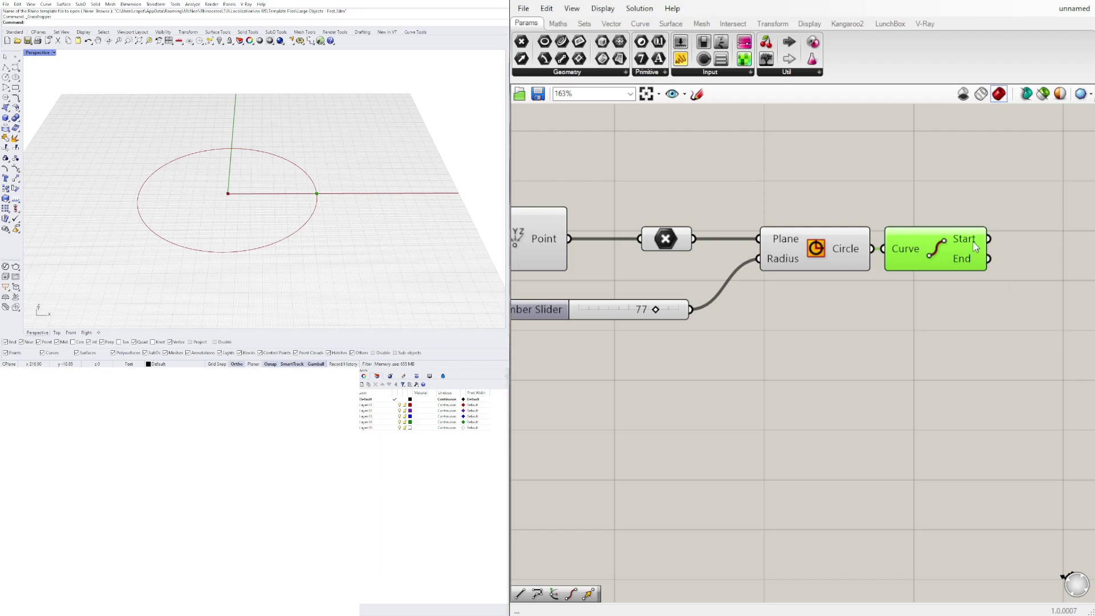
Step: Add a two-point Line component, with the Point parameter as Start Point and the End Points Start output as End Point
scroll(994, 249, down, 3)
double_click(913, 278)
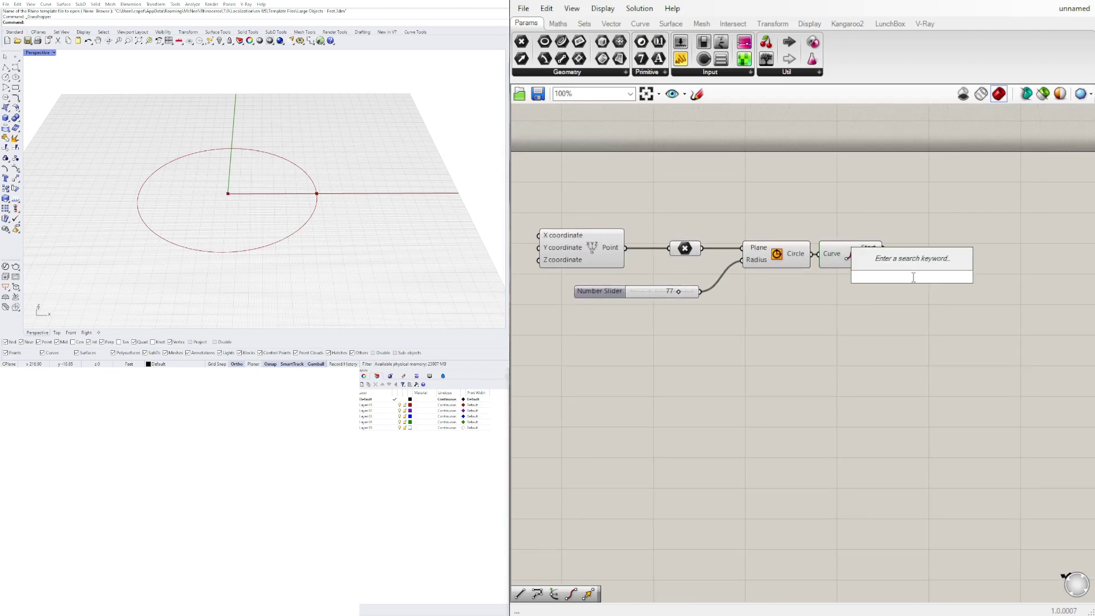
text(line)
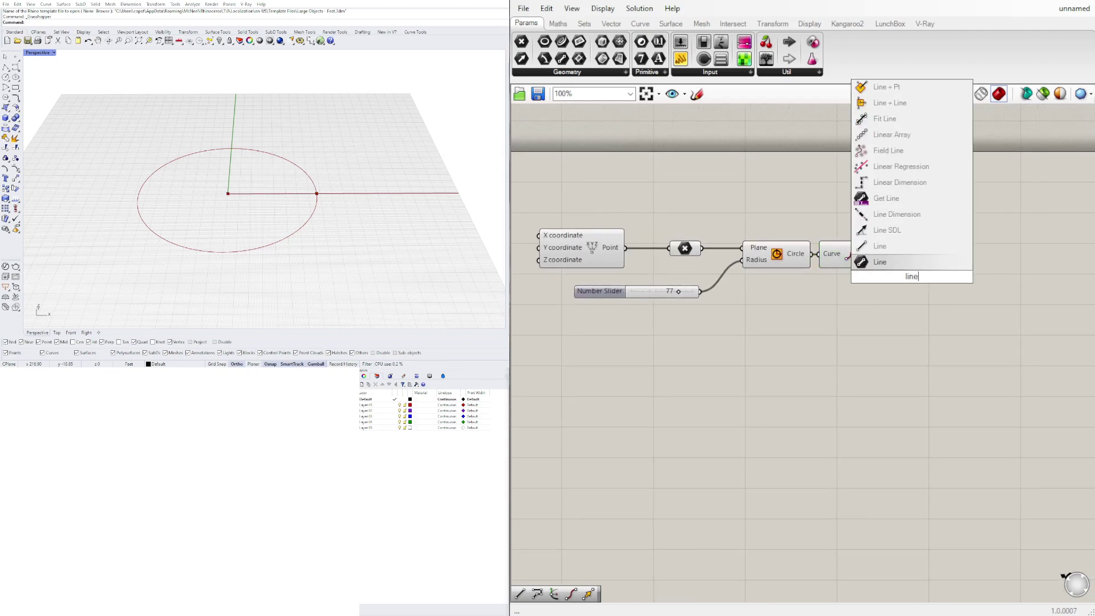
click(898, 264)
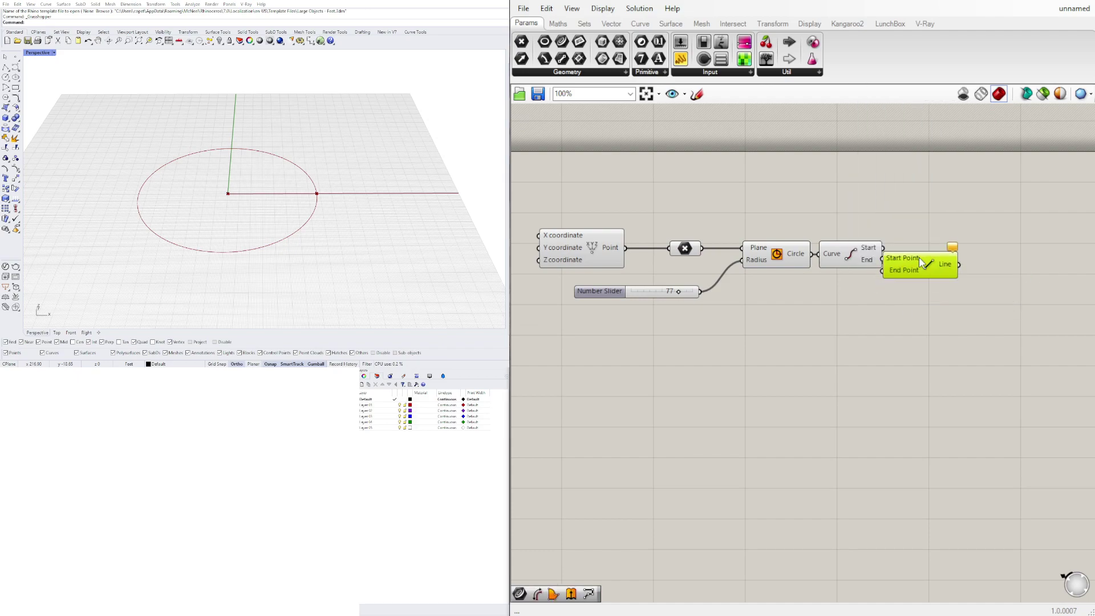
drag(916, 264, 954, 217)
click(690, 249)
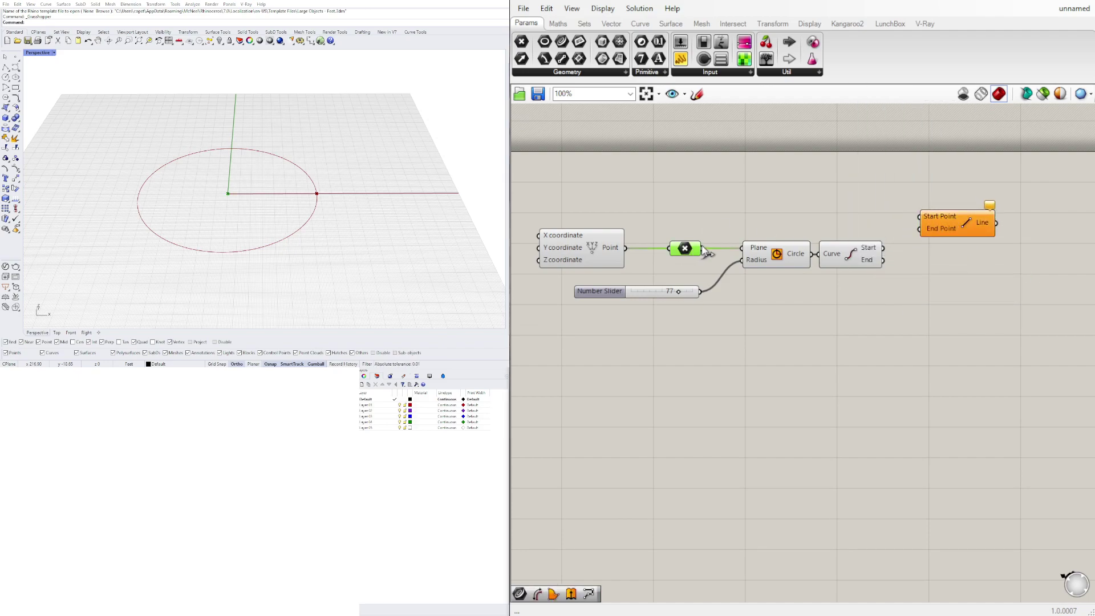
drag(703, 248, 920, 217)
drag(888, 250, 958, 217)
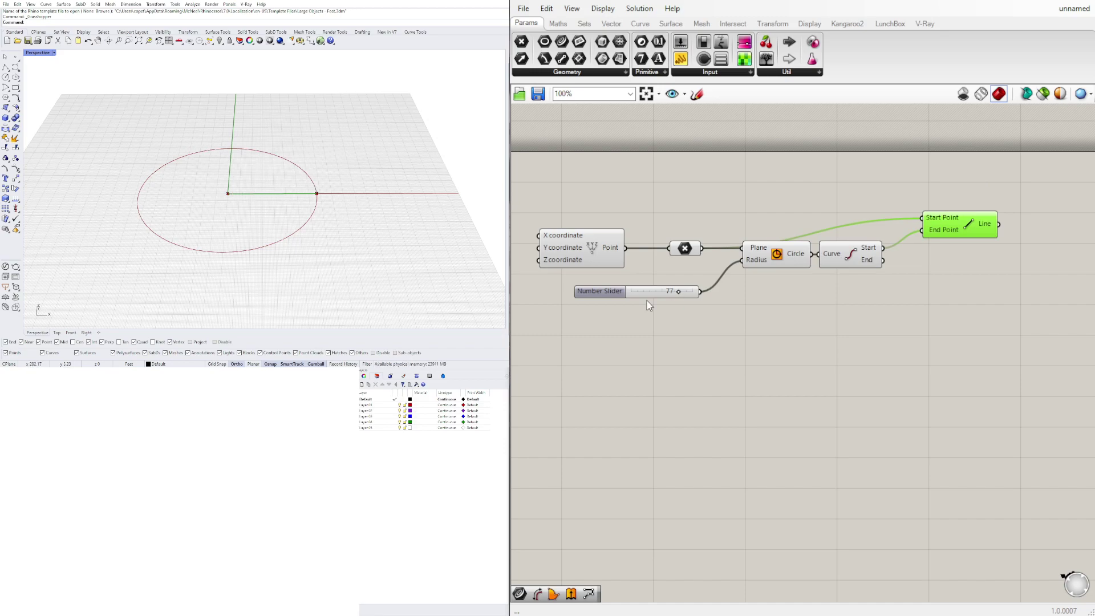
Step: Rearrange the components so Line sits level with the Point parameter, with Circle and End Points slightly below
drag(856, 309, 752, 269)
click(776, 304)
drag(965, 224, 929, 254)
drag(804, 298, 759, 266)
drag(848, 310, 770, 272)
drag(771, 272, 770, 278)
click(890, 277)
Step: Add a Curve Middle component after Line and connect the Line output to its Curve input
right_drag(978, 248, 892, 250)
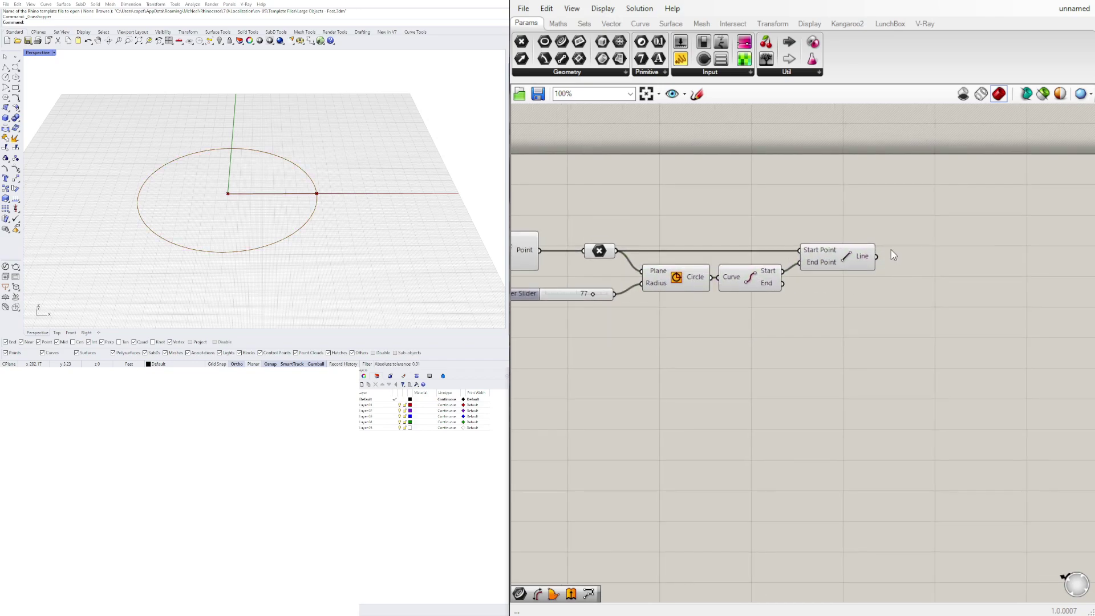
double_click(923, 258)
text(mi)
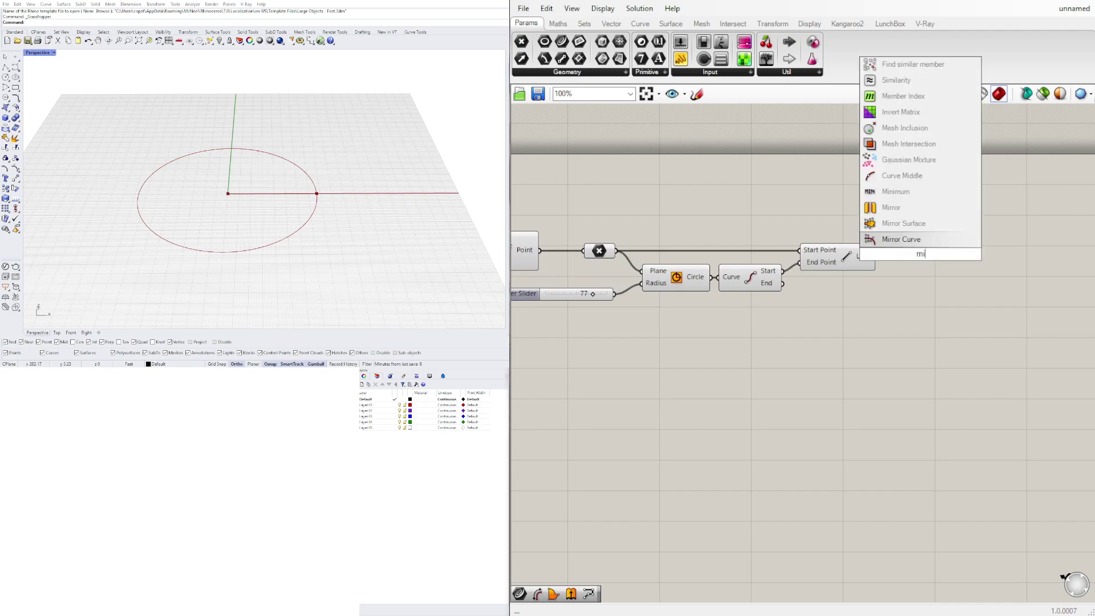
text(d)
click(898, 238)
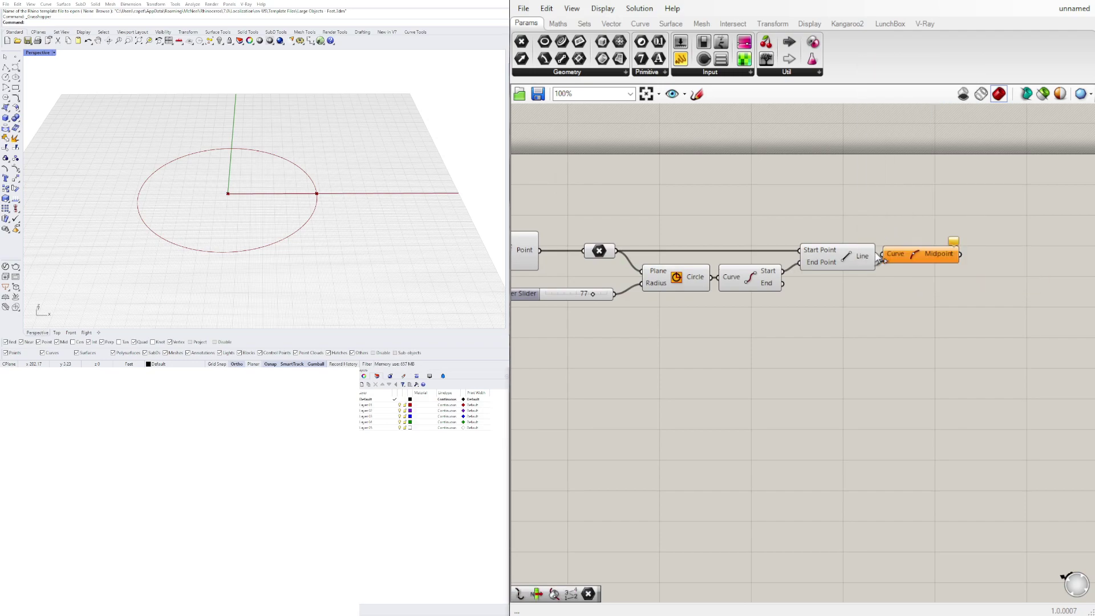
drag(879, 257, 884, 256)
drag(903, 256, 919, 258)
click(974, 363)
mouse_move(974, 362)
right_down()
mouse_move(937, 354)
mouse_move(967, 354)
right_up()
right_drag(890, 338, 991, 323)
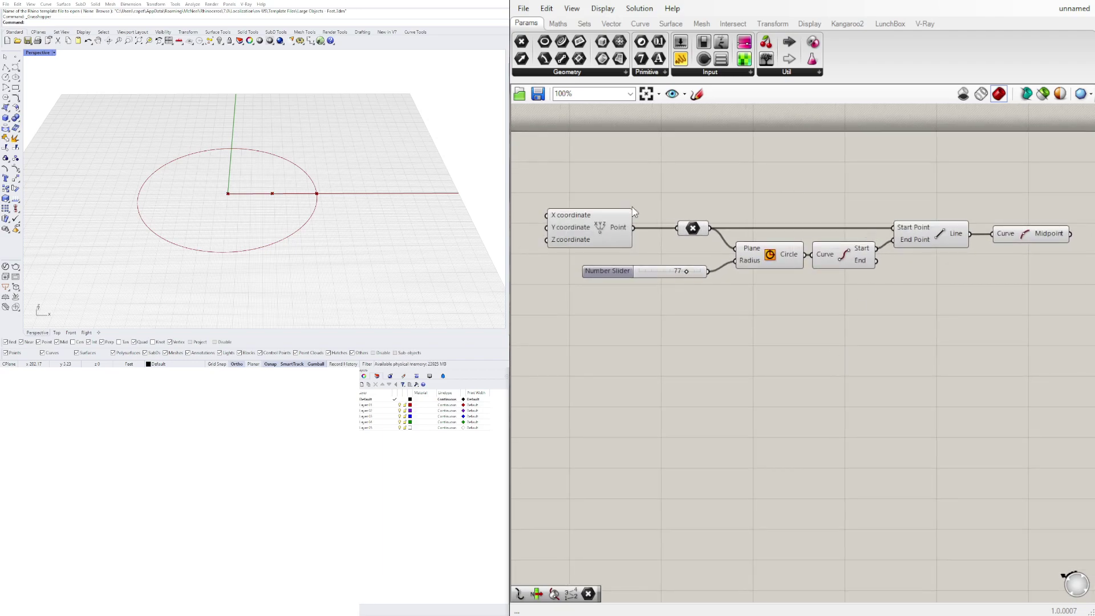
click(603, 8)
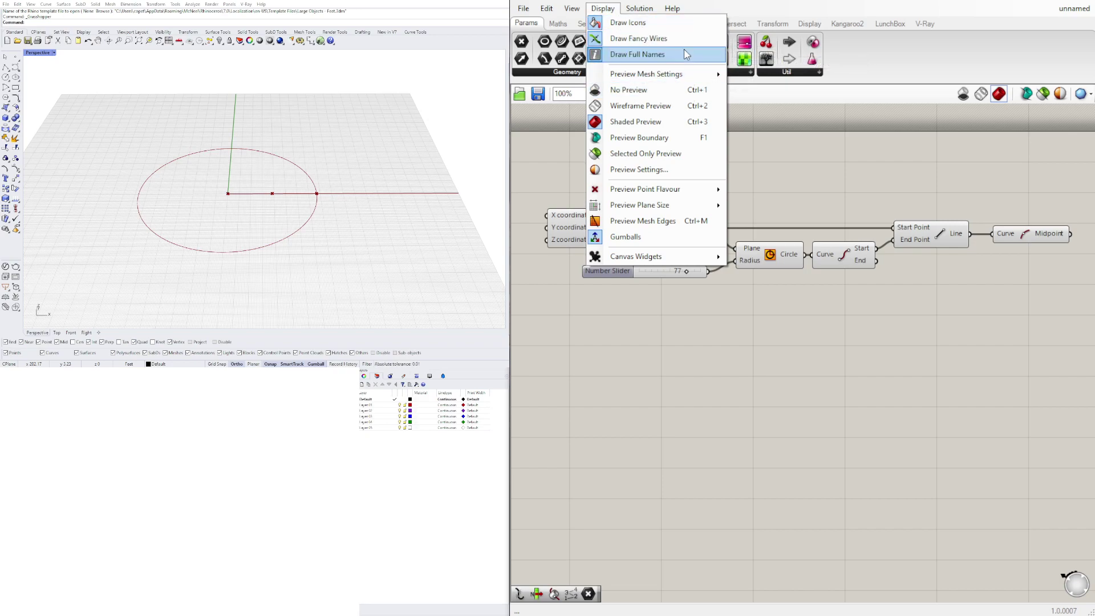
right_drag(951, 190, 827, 173)
click(920, 219)
Step: Add a Move component and connect the Midpoint output to its Geometry input
right_drag(929, 240, 856, 247)
double_click(959, 236)
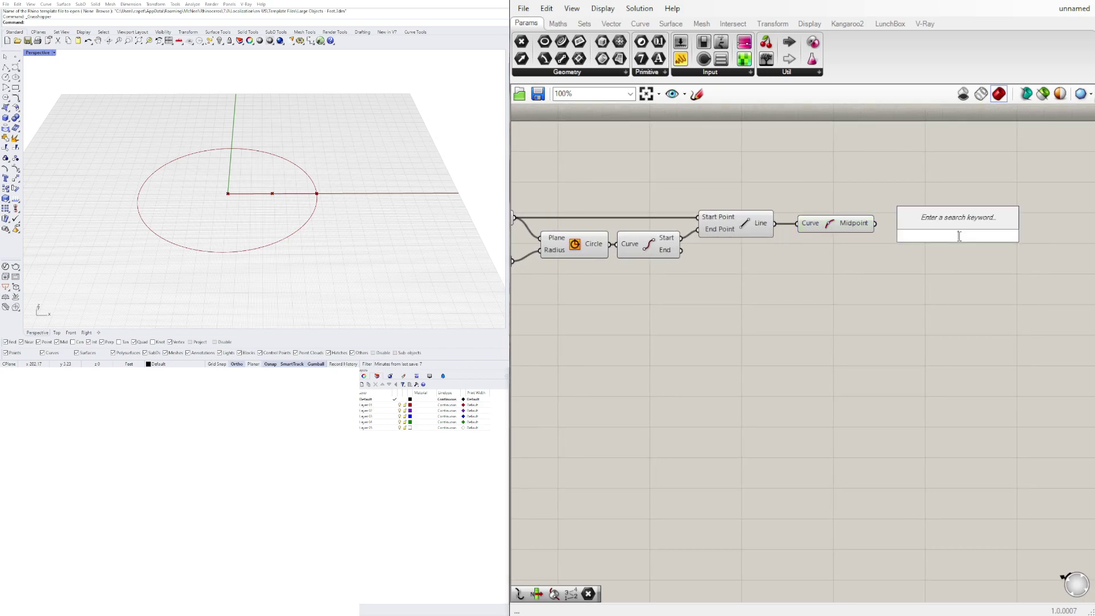
text(move)
key(Return)
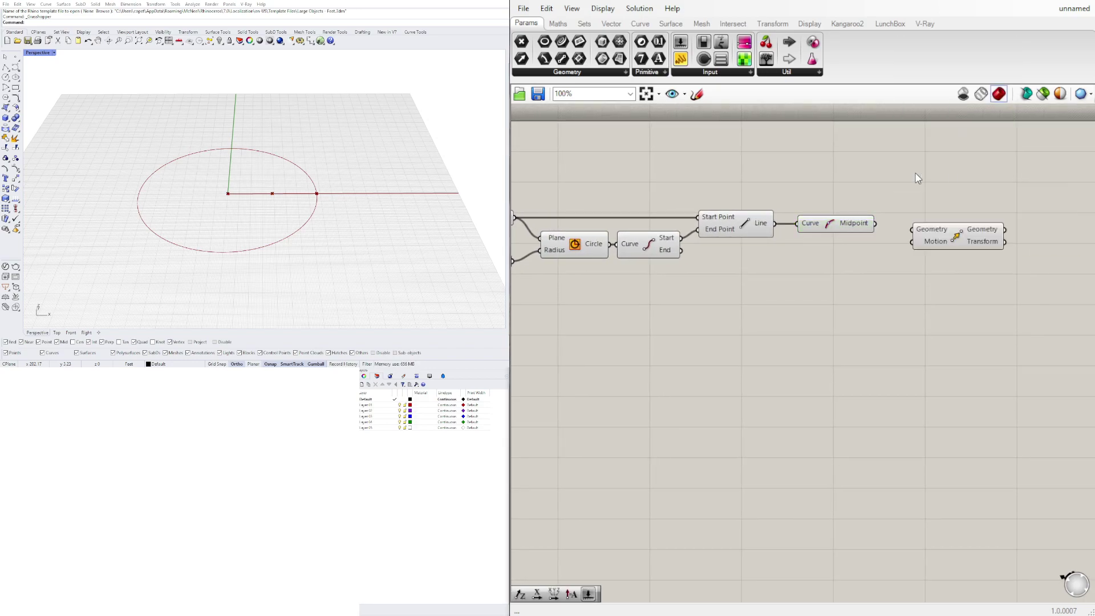
drag(876, 223, 921, 228)
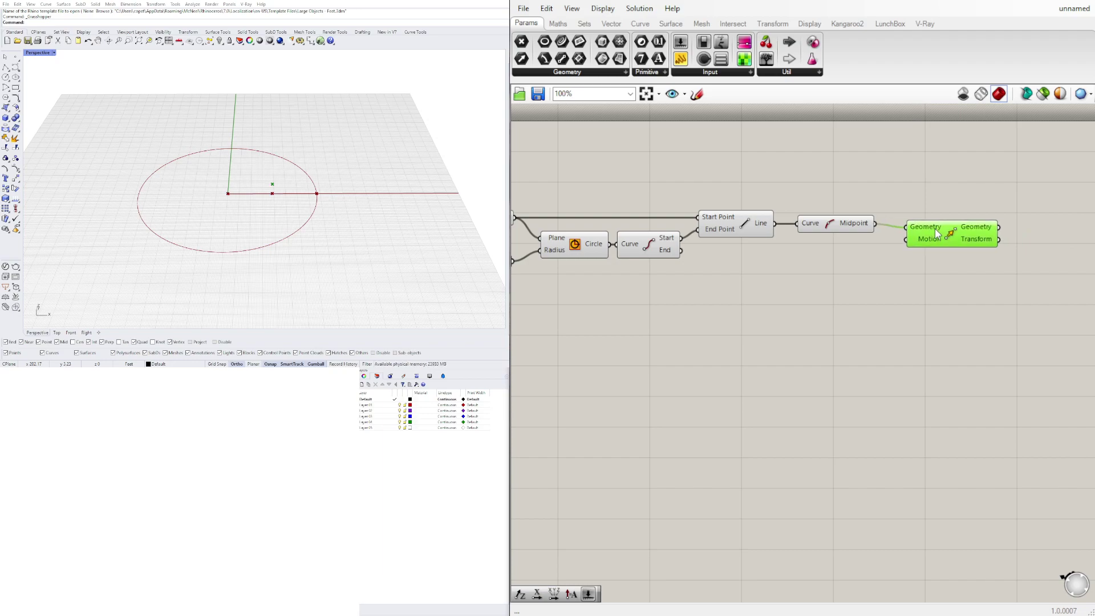
mouse_move(285, 182)
right_down()
mouse_move(310, 151)
mouse_move(306, 176)
mouse_move(231, 195)
mouse_move(290, 182)
mouse_move(292, 196)
right_up()
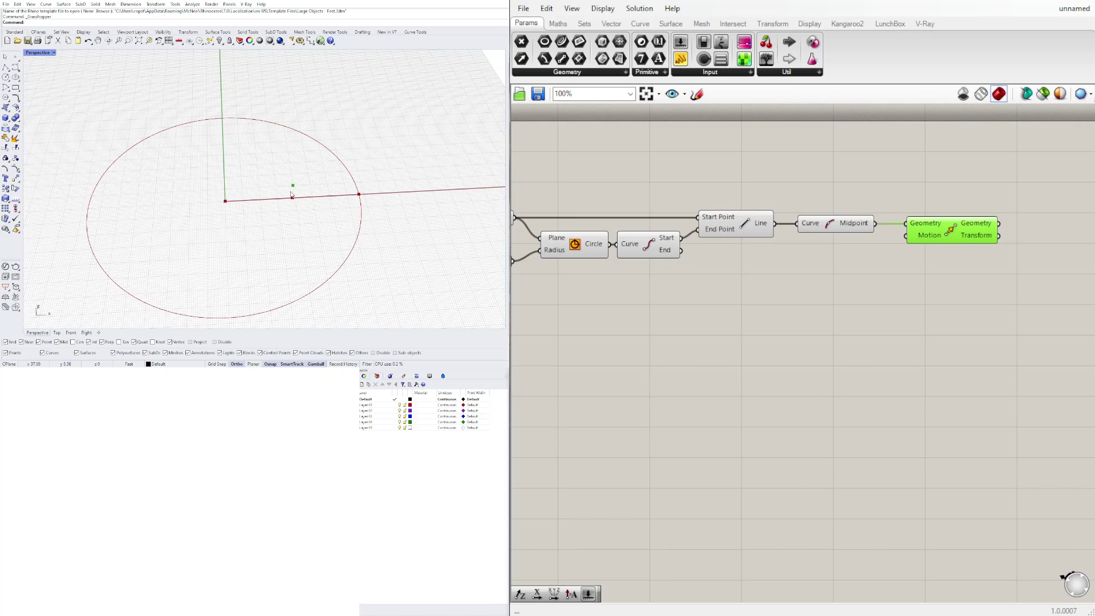
Step: Add a Unit Y vector component and connect its Unit vector output to the Motion input of Move
double_click(859, 317)
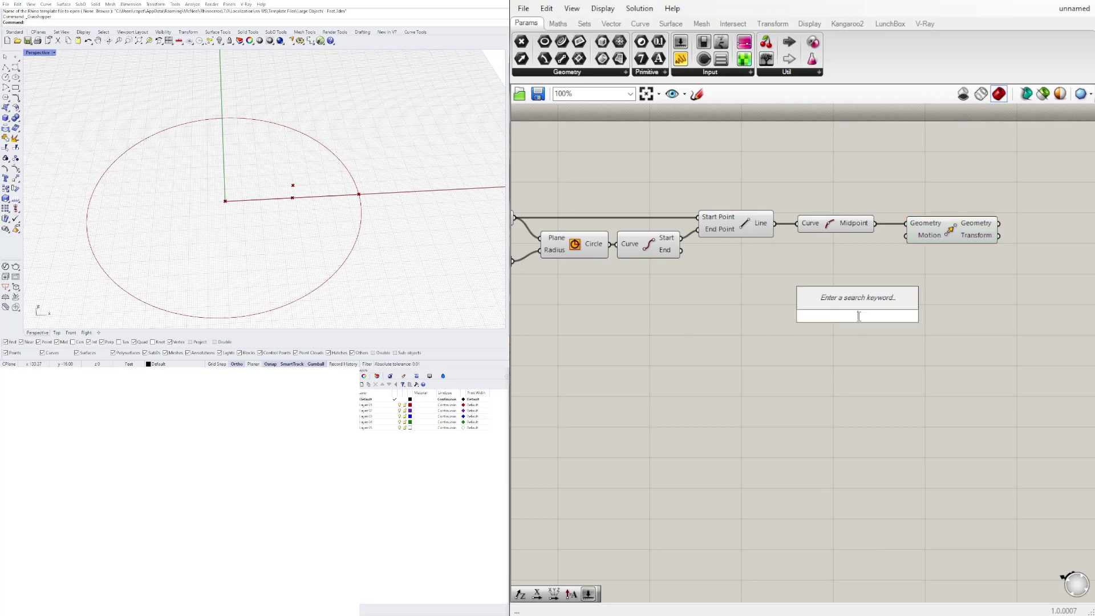
text(y)
click(833, 302)
drag(862, 318, 941, 249)
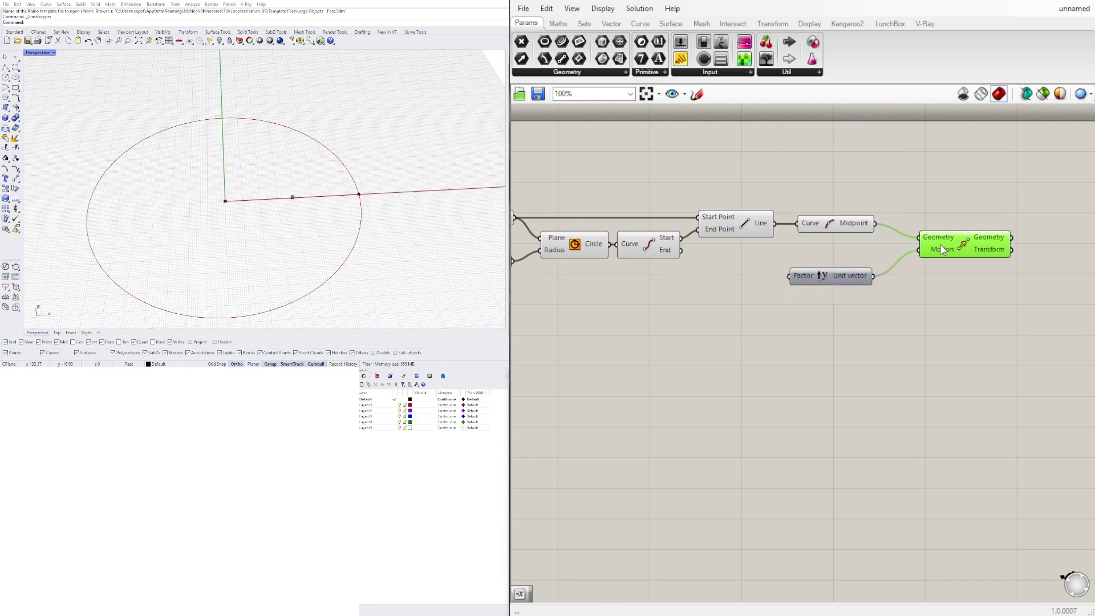
Step: Add a number slider with value 15 and connect it to the Factor input of the Unit Y component
right_drag(650, 343, 696, 337)
double_click(703, 307)
text(15)
key(Return)
drag(702, 308, 748, 296)
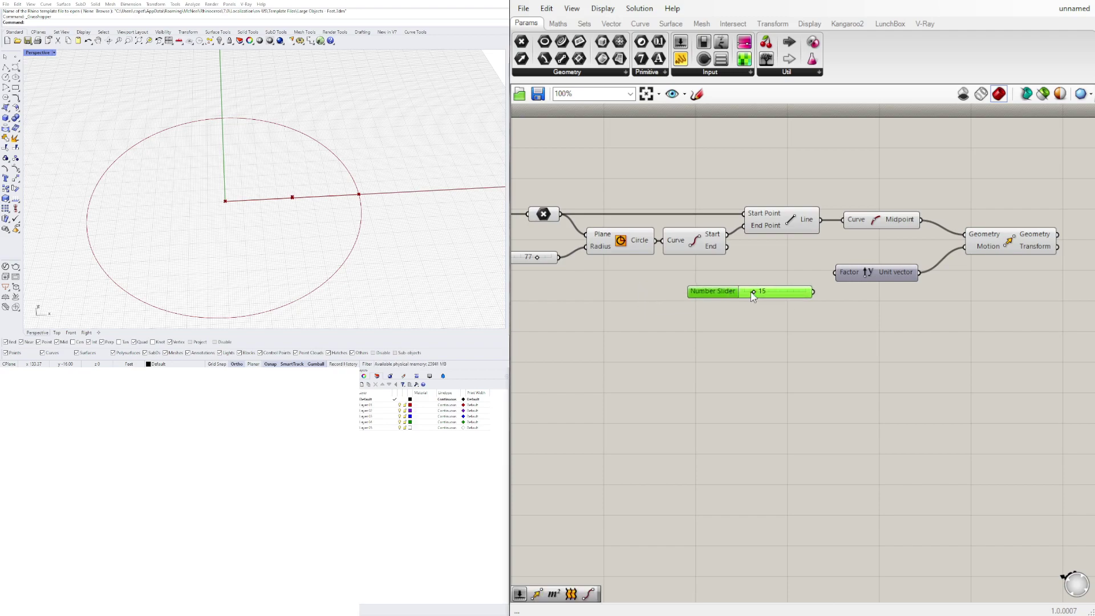
drag(815, 291, 835, 273)
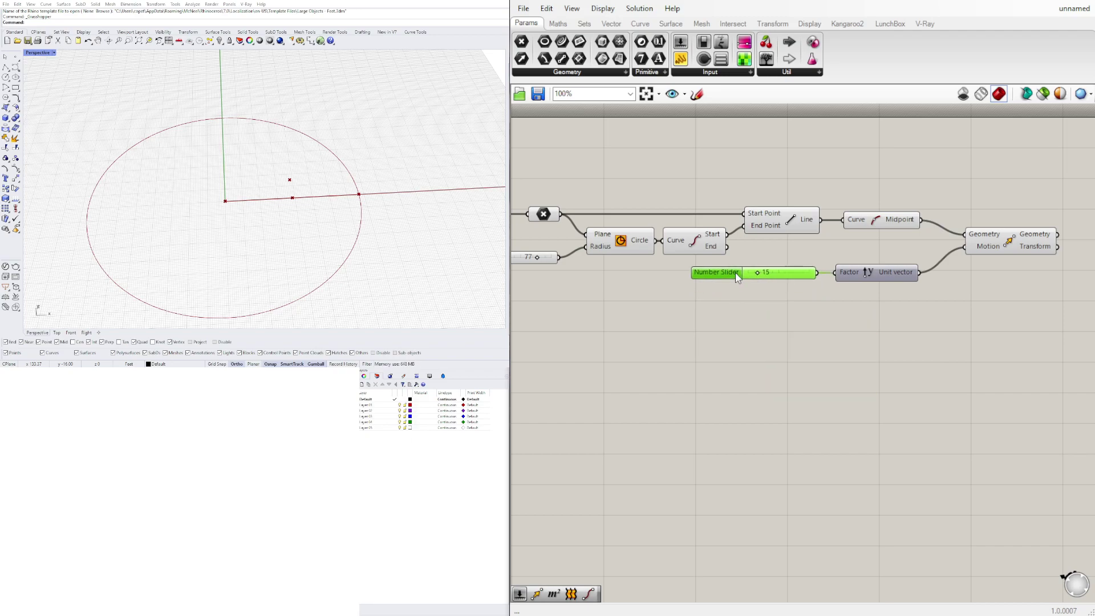
Step: Set the Unit Y factor slider to 19
scroll(753, 276, up, 4)
drag(735, 272, 742, 306)
click(743, 306)
scroll(748, 305, down, 4)
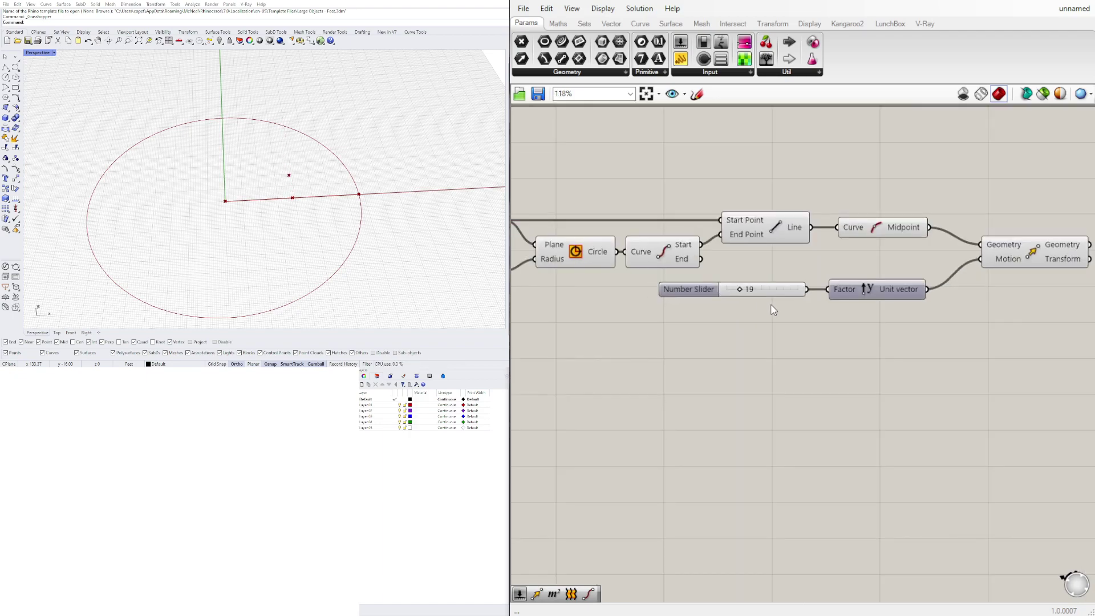
Step: Turn off the preview of the Curve Middle component
click(855, 235)
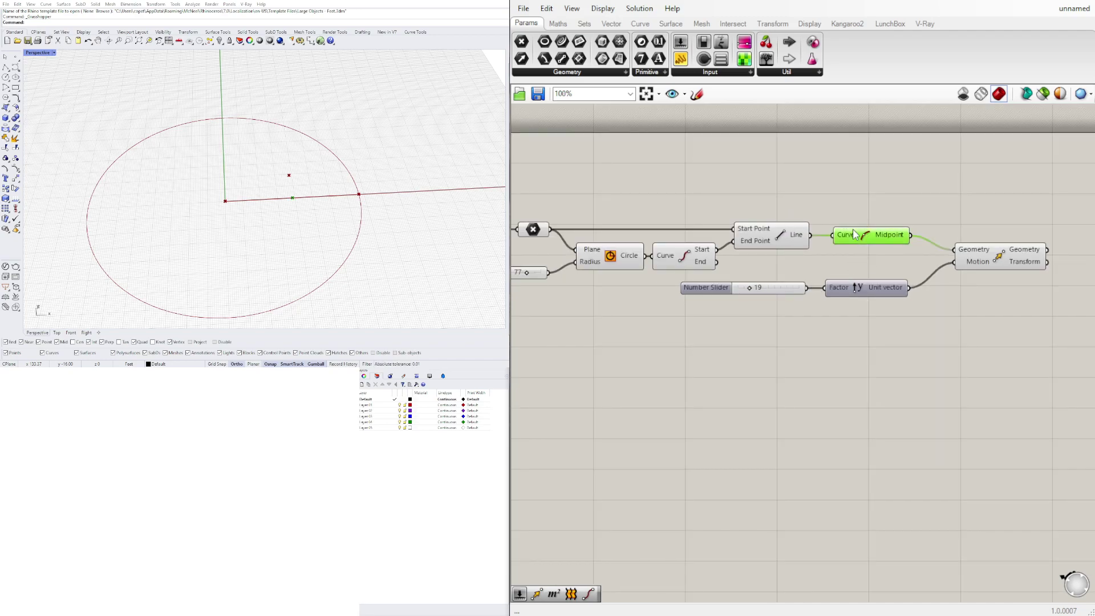
right_click(856, 234)
click(873, 219)
right_click(866, 239)
click(883, 256)
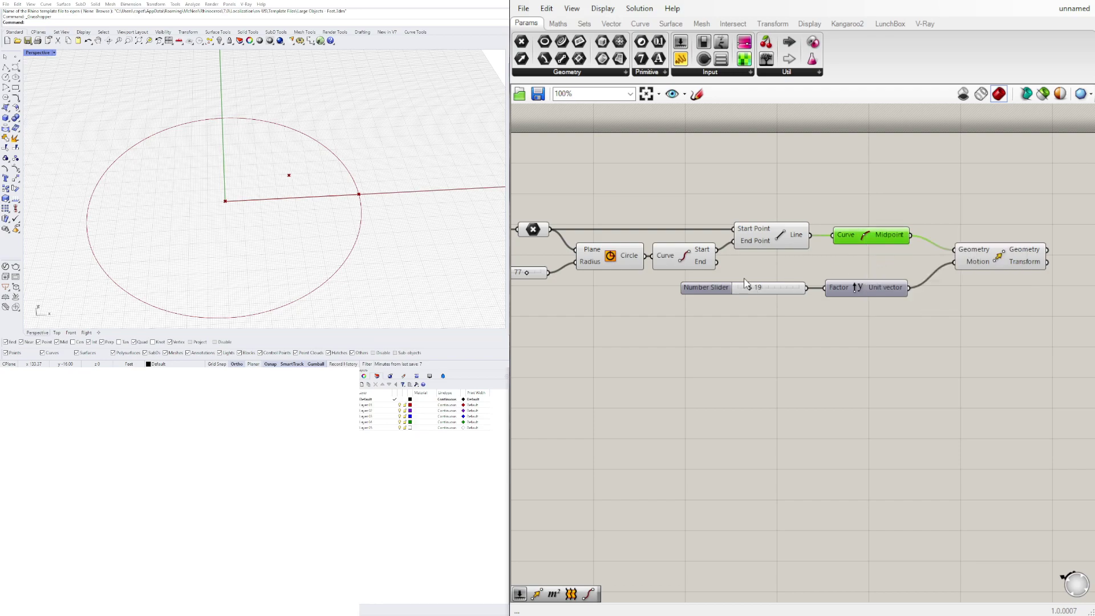
Step: Slightly lower the value of the Unit Y factor slider
scroll(741, 279, up, 4)
mouse_move(744, 295)
mouse_down()
mouse_move(765, 296)
mouse_move(738, 308)
mouse_up()
scroll(741, 310, down, 5)
click(893, 282)
right_drag(778, 286, 668, 291)
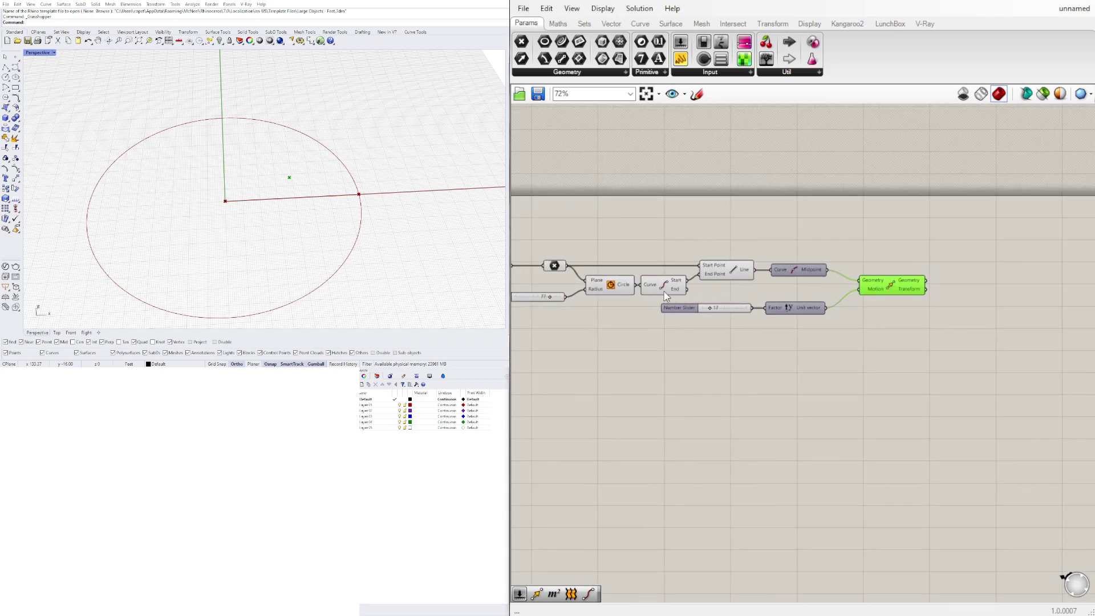
right_drag(582, 277, 655, 264)
click(626, 247)
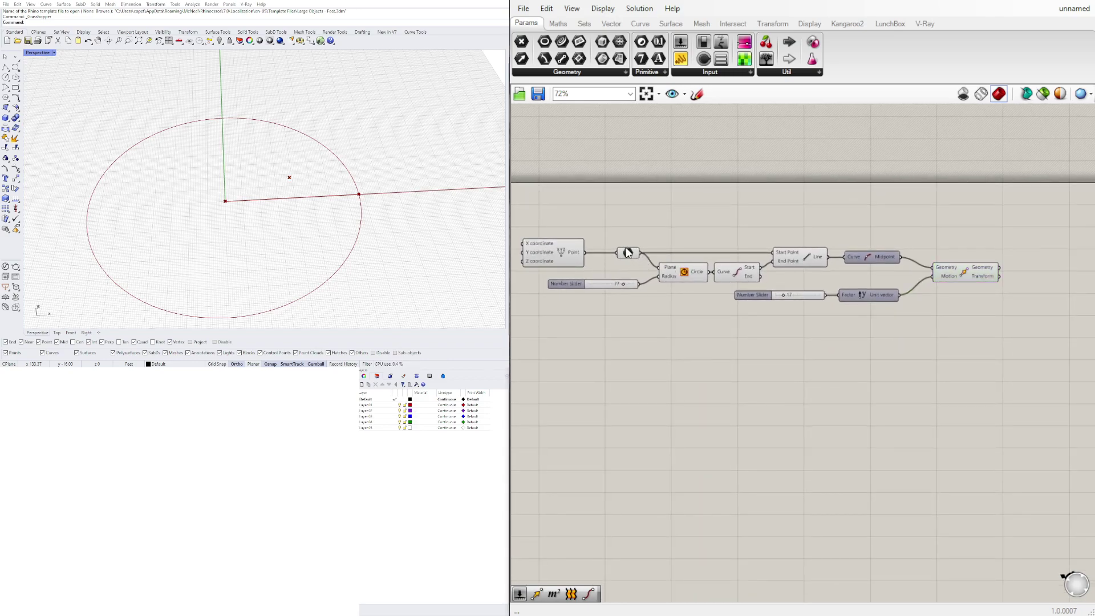
Step: Add an Interpolate curve component and connect the Point parameter to its Vertices input
double_click(941, 222)
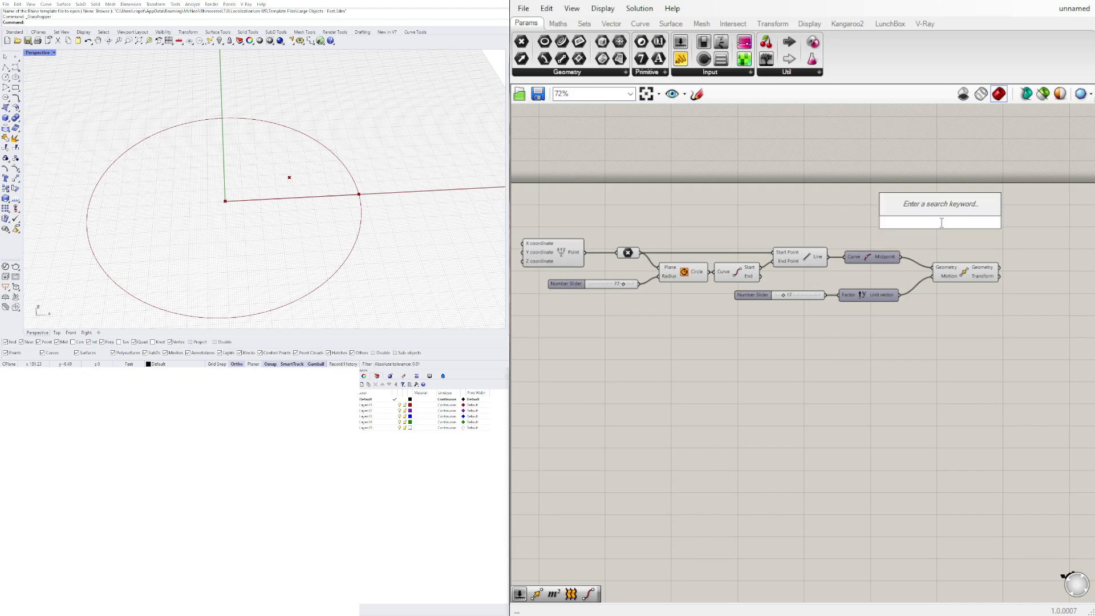
text(int)
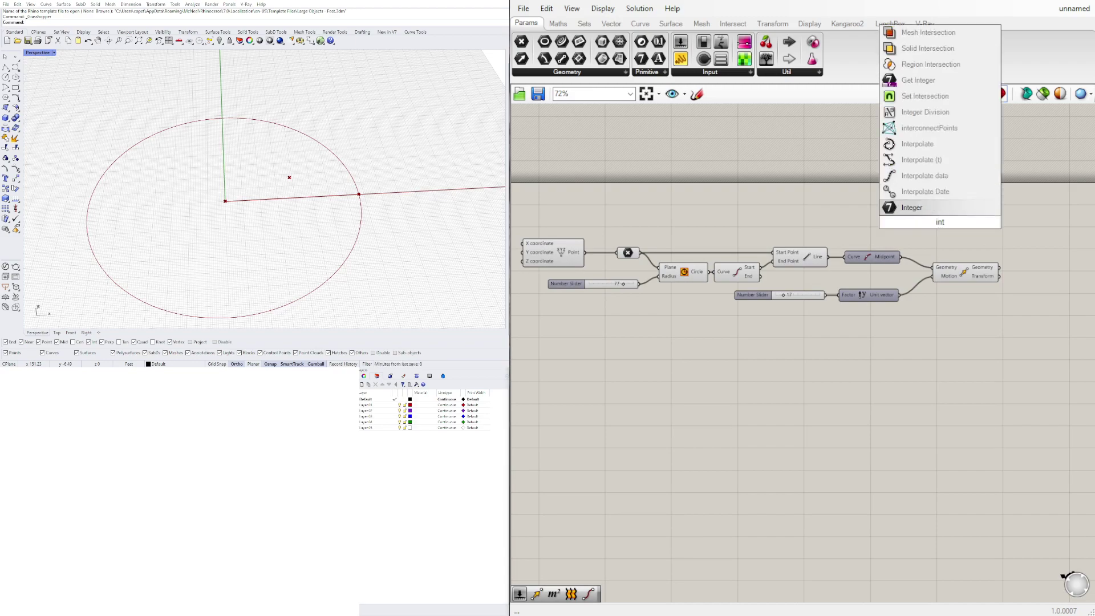
click(914, 146)
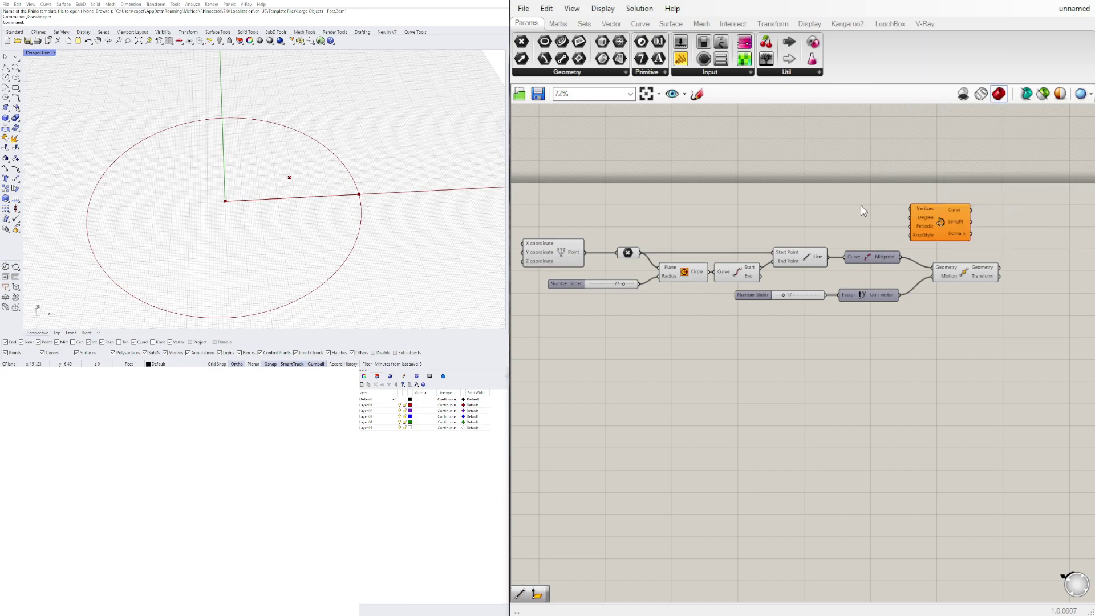
click(630, 252)
drag(642, 254, 911, 210)
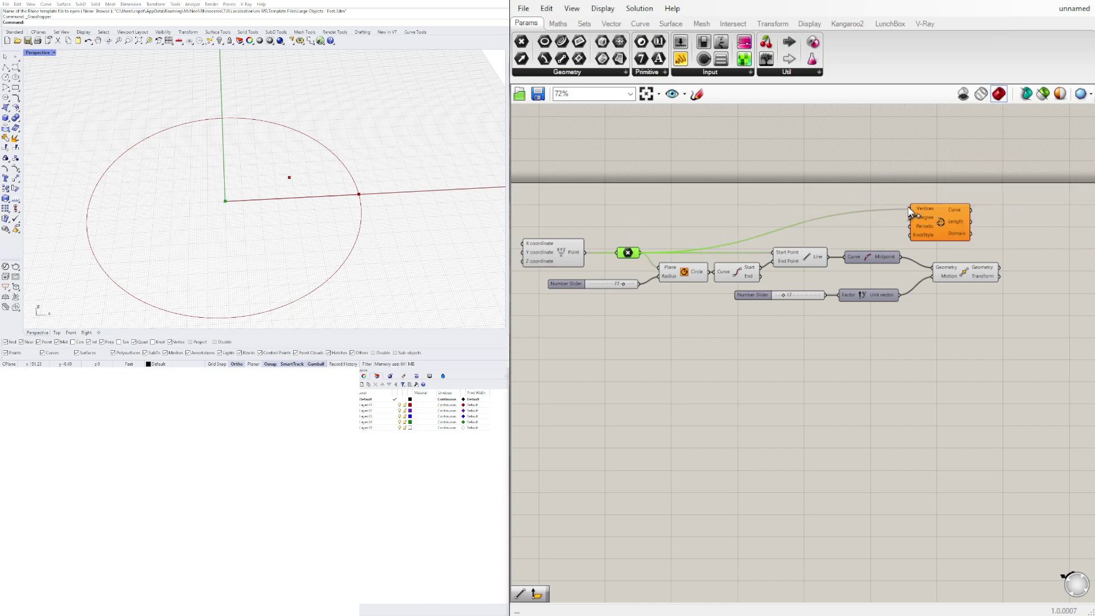
click(948, 230)
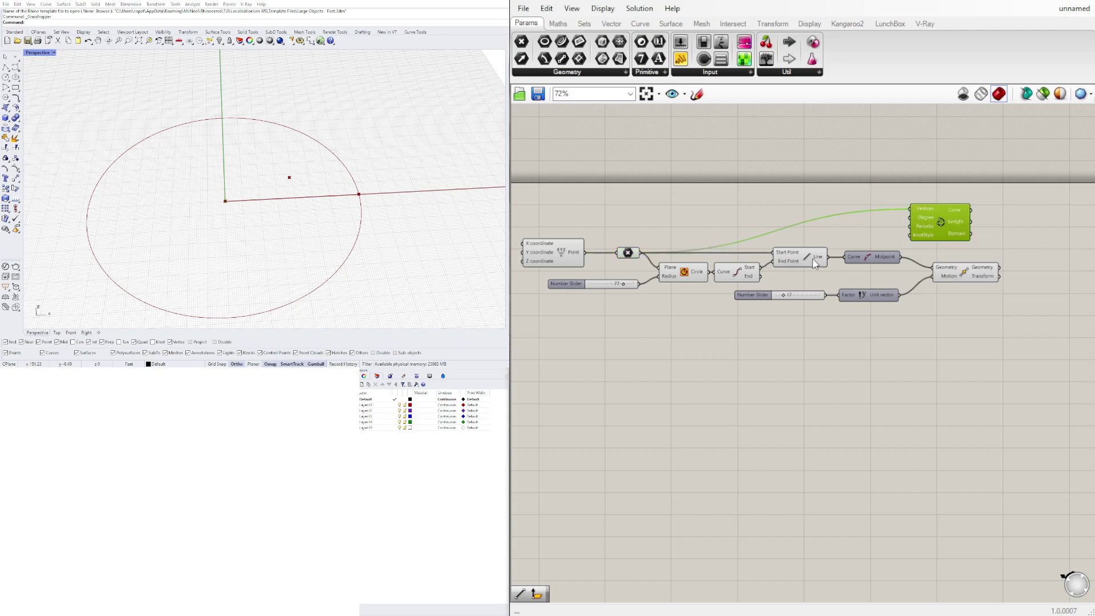
Step: Move Interpolate past the Move component and add the moved Geometry and the End Points output to its Vertices input
click(629, 256)
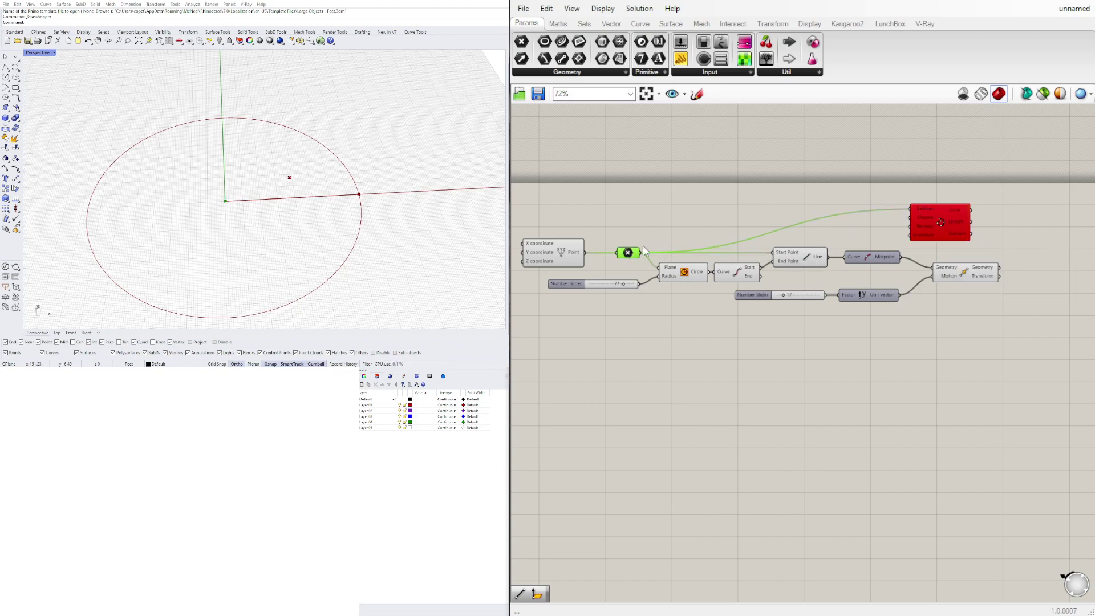
drag(961, 225, 1084, 222)
click(967, 272)
drag(1002, 271, 1037, 209)
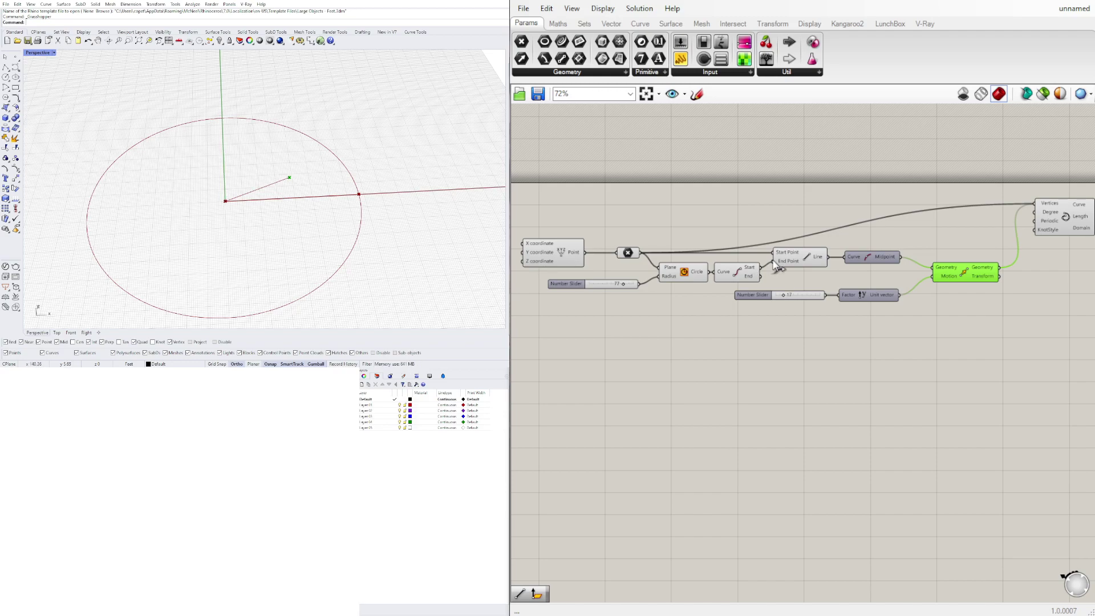
click(751, 278)
drag(760, 276, 1038, 217)
shift+drag(1035, 204, 1035, 204)
click(1048, 228)
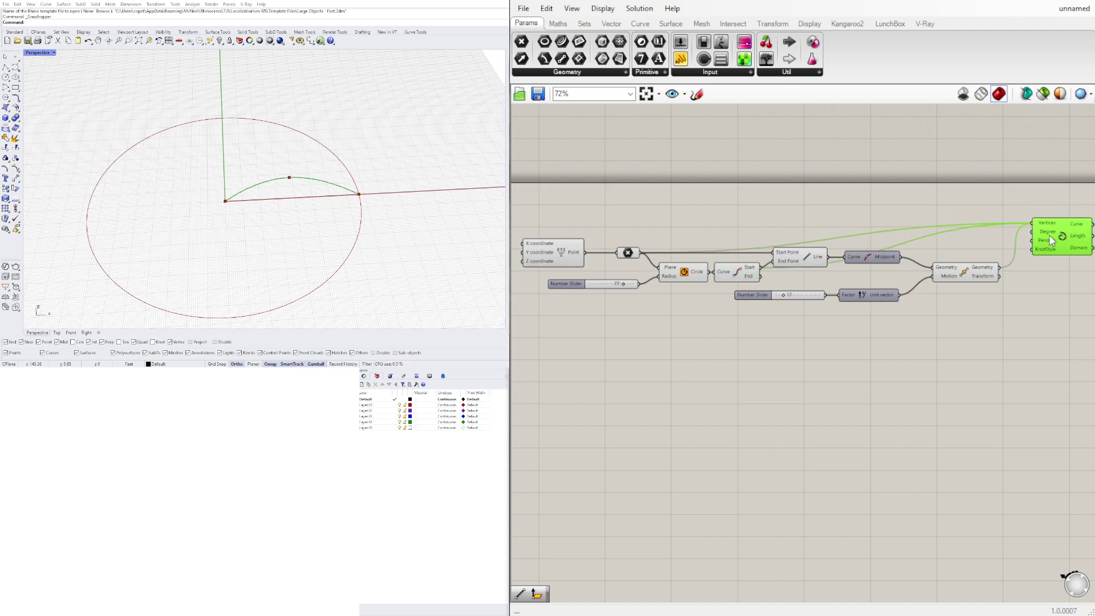
Step: Set the Unit Y factor slider to 26
scroll(782, 297, up, 5)
mouse_move(798, 301)
mouse_down()
mouse_move(838, 301)
mouse_move(775, 301)
mouse_move(811, 305)
mouse_up()
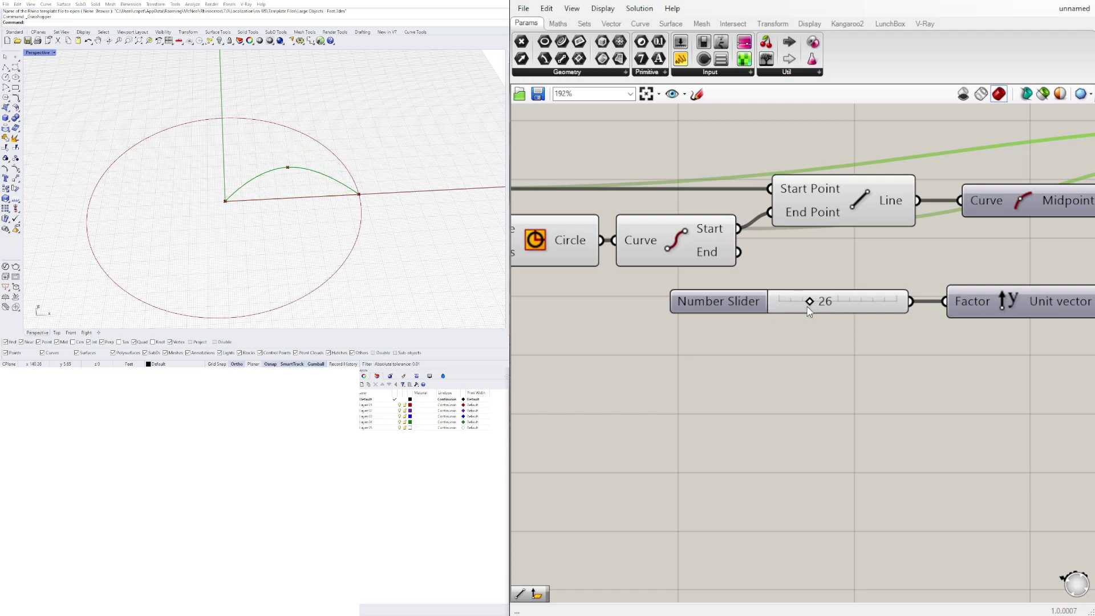
scroll(759, 379, down, 5)
Step: Add an Arc 3Pt component and place it below the Interpolate component
double_click(791, 390)
text(ar)
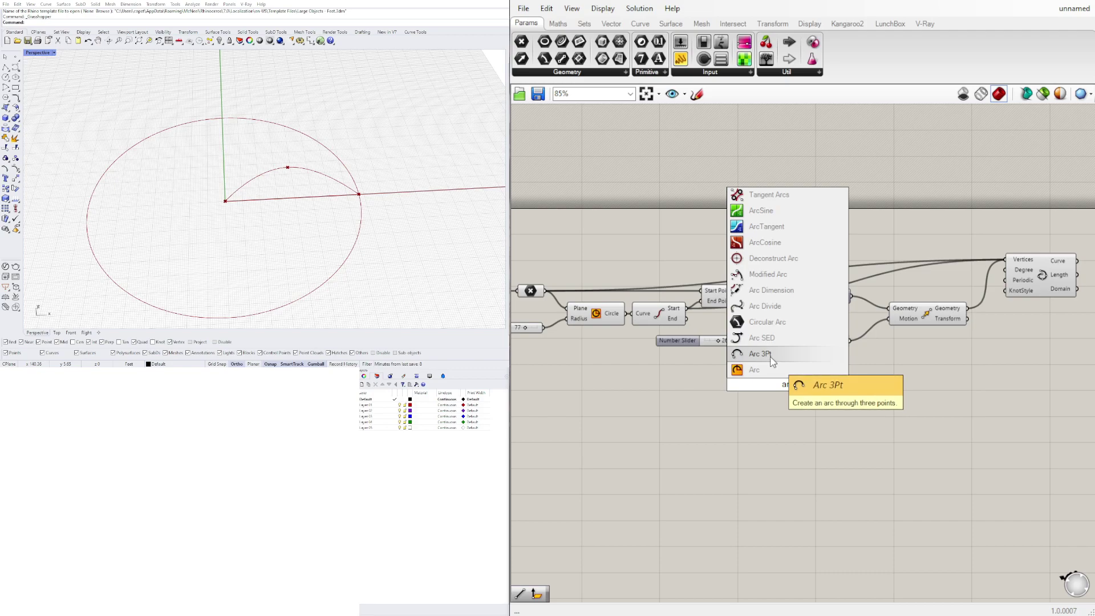
click(761, 355)
drag(727, 381, 999, 350)
drag(957, 291, 1022, 274)
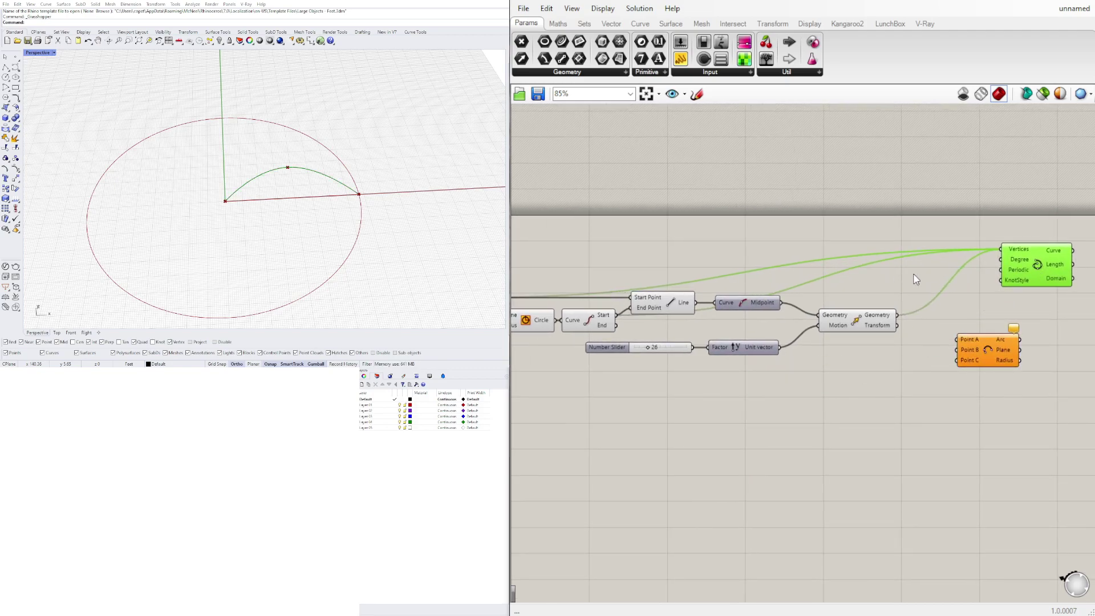
scroll(1008, 254, up, 3)
scroll(1003, 256, down, 2)
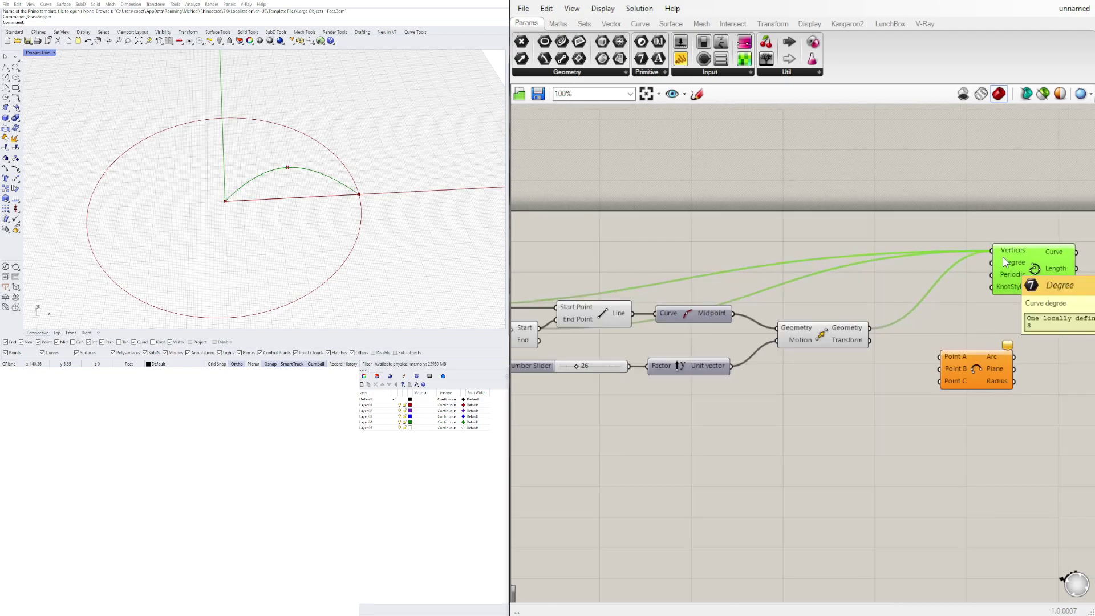
drag(977, 372, 1017, 335)
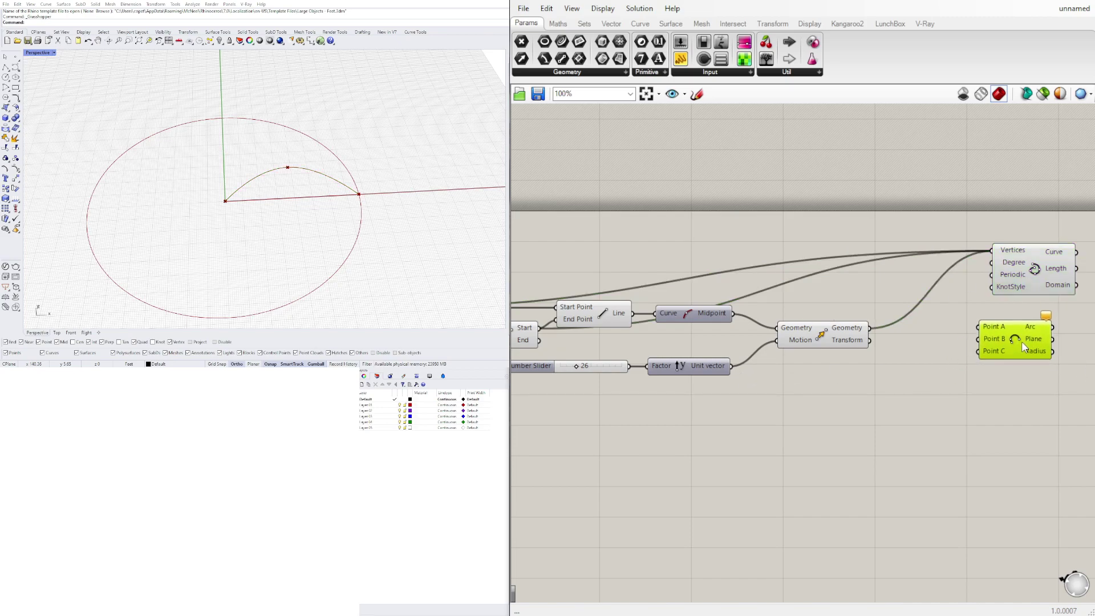
Step: Shift the Interpolate component slightly up and turn off its preview
click(1007, 266)
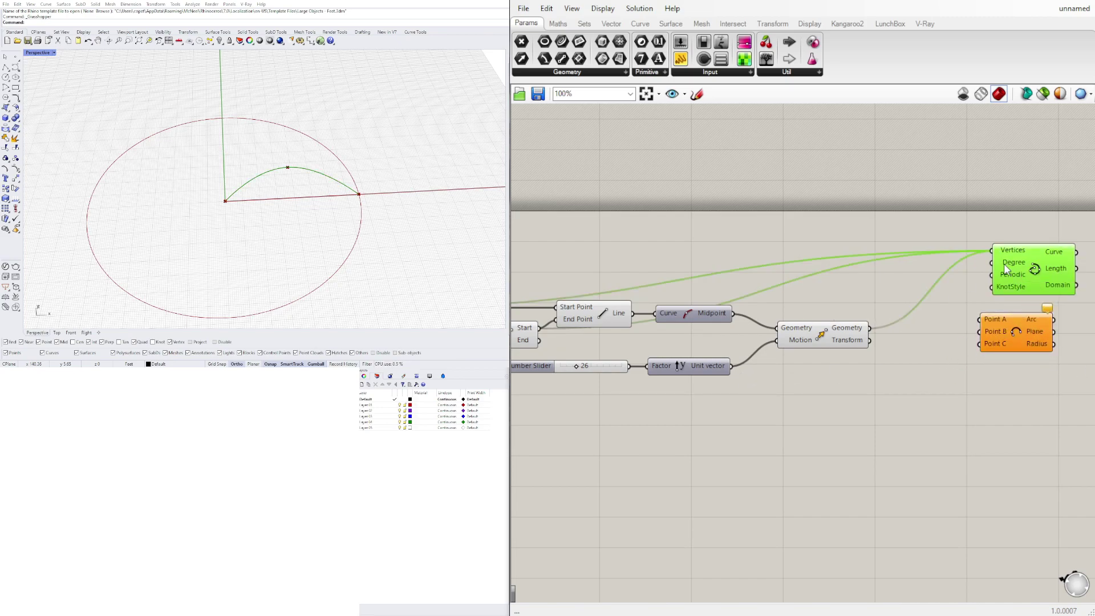
drag(1004, 263, 999, 250)
right_click(1035, 252)
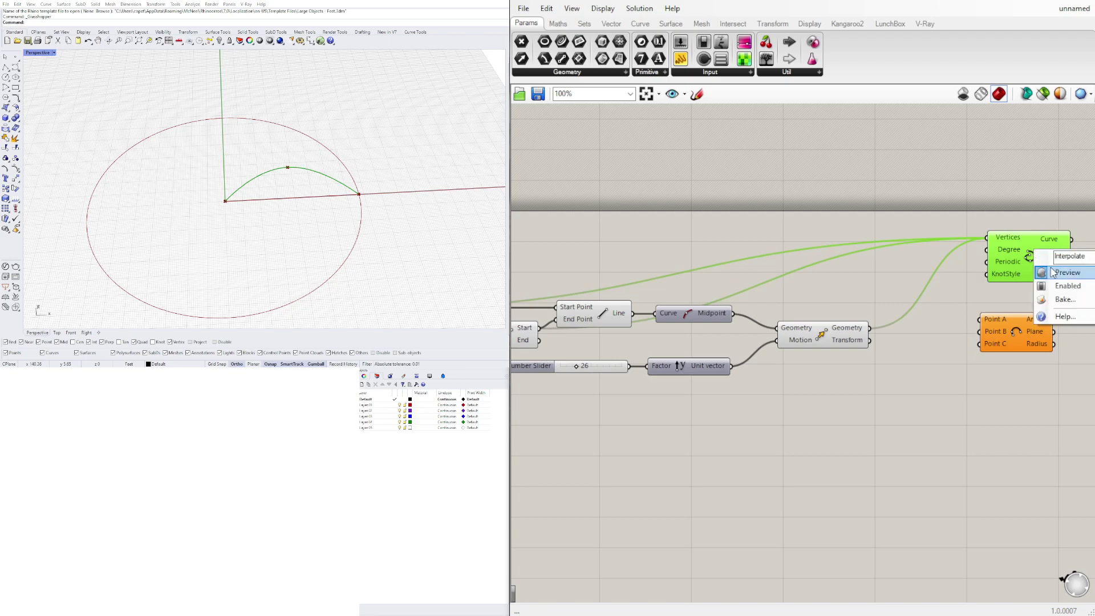
click(1066, 273)
scroll(817, 274, down, 5)
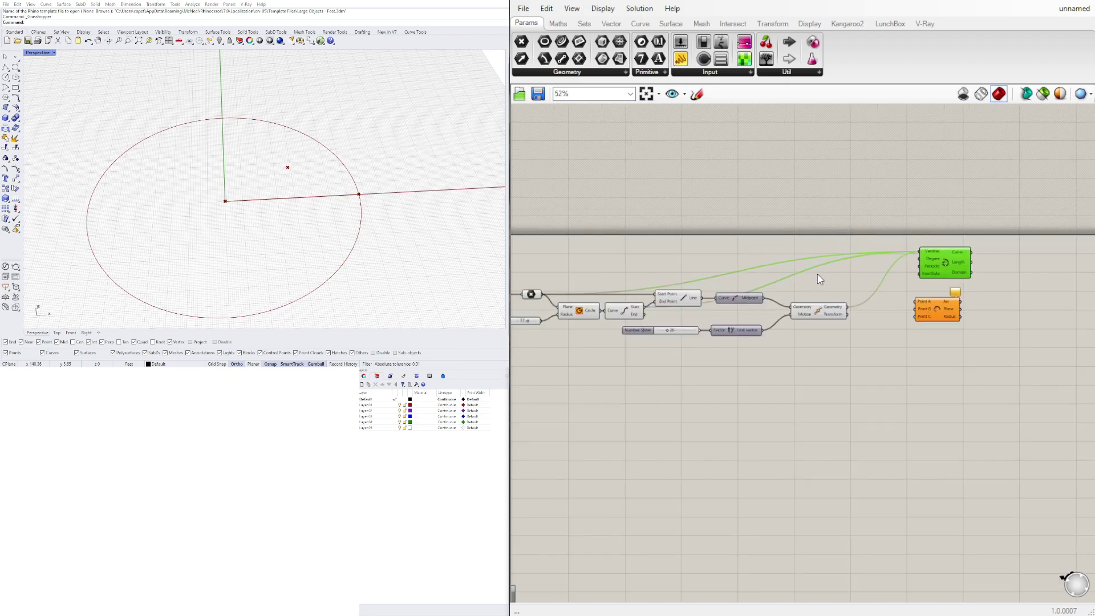
Step: Connect the Point parameter to Point A and the moved Geometry to Point B of the Arc 3Pt component
scroll(796, 278, up, 3)
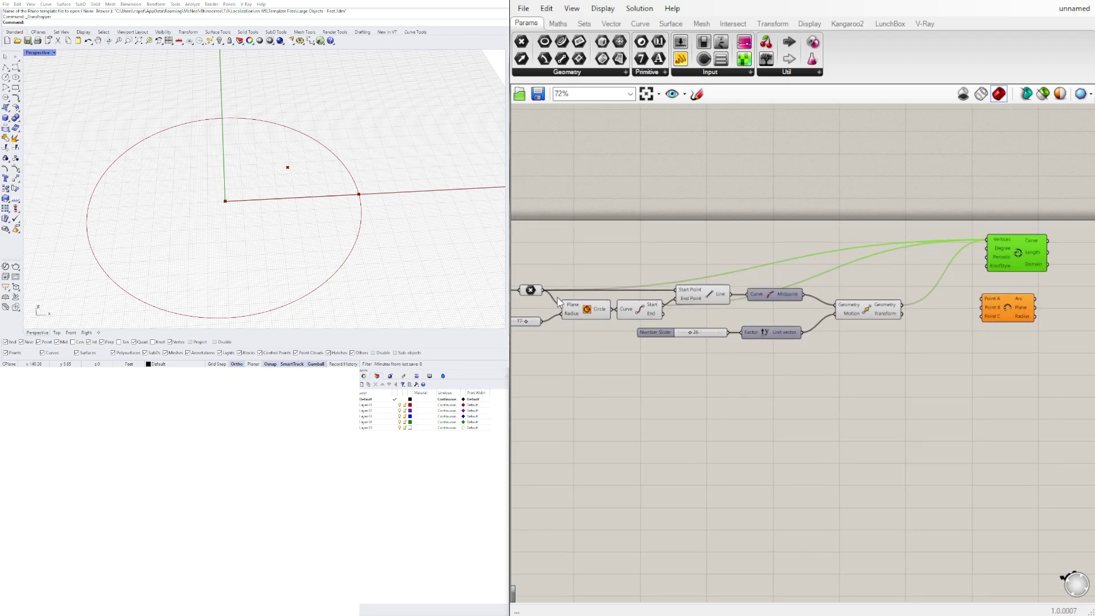
click(532, 293)
drag(546, 291, 990, 298)
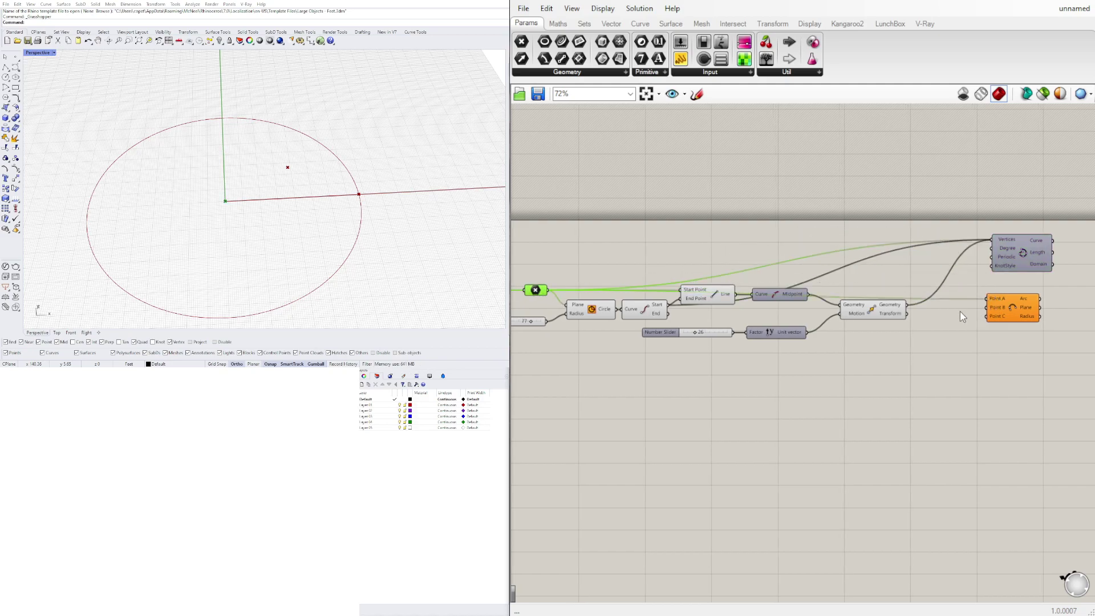
click(873, 311)
drag(911, 308, 986, 308)
click(720, 299)
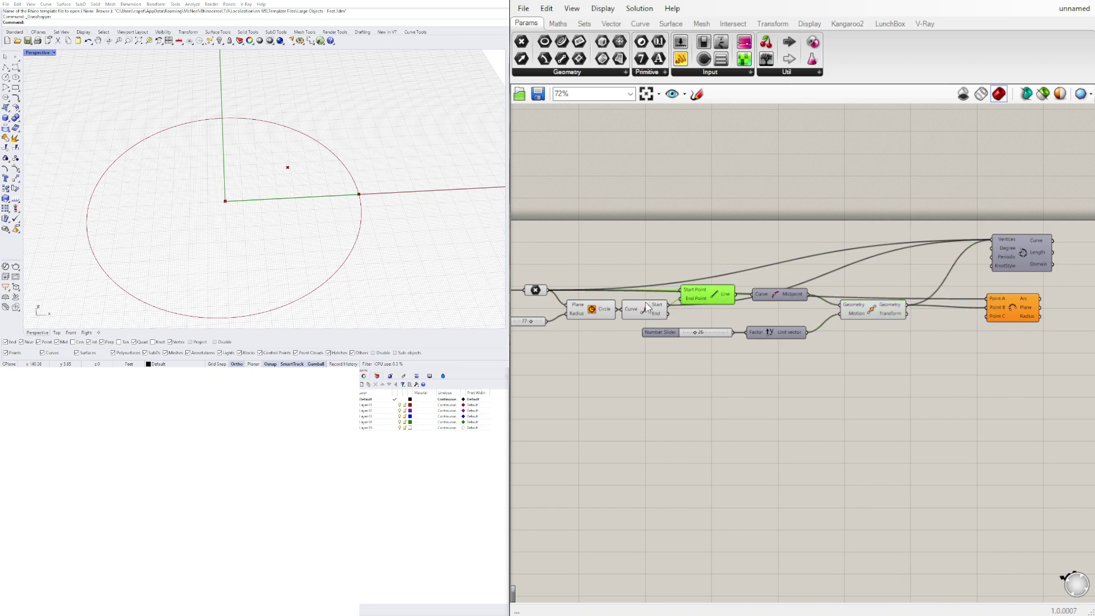
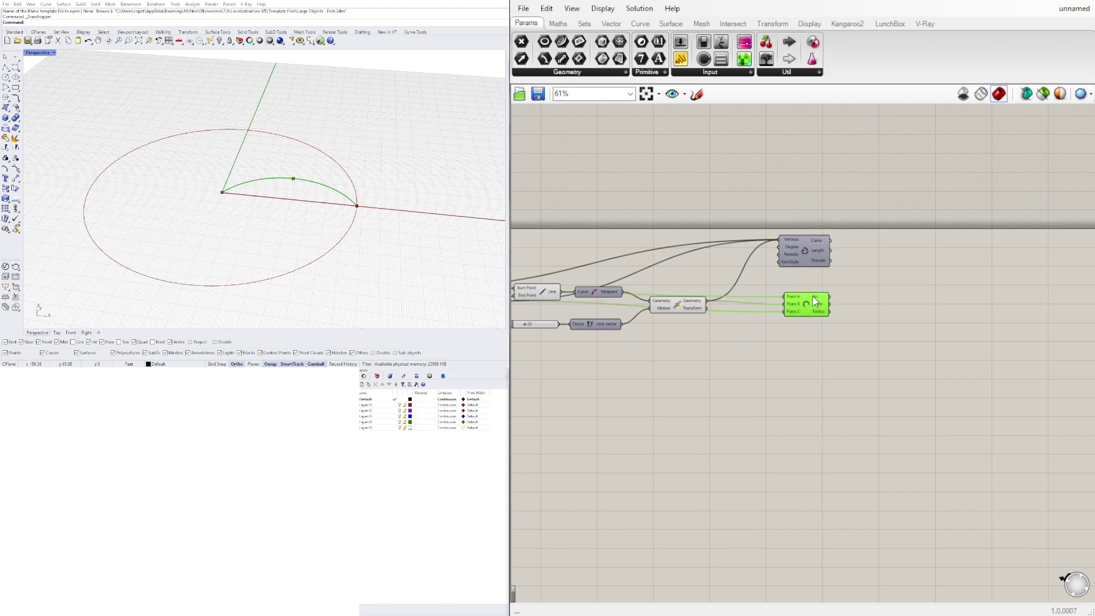
Step: Examine the three-point arc inside the circle from another angle, along with its component connections
right_drag(206, 159, 279, 188)
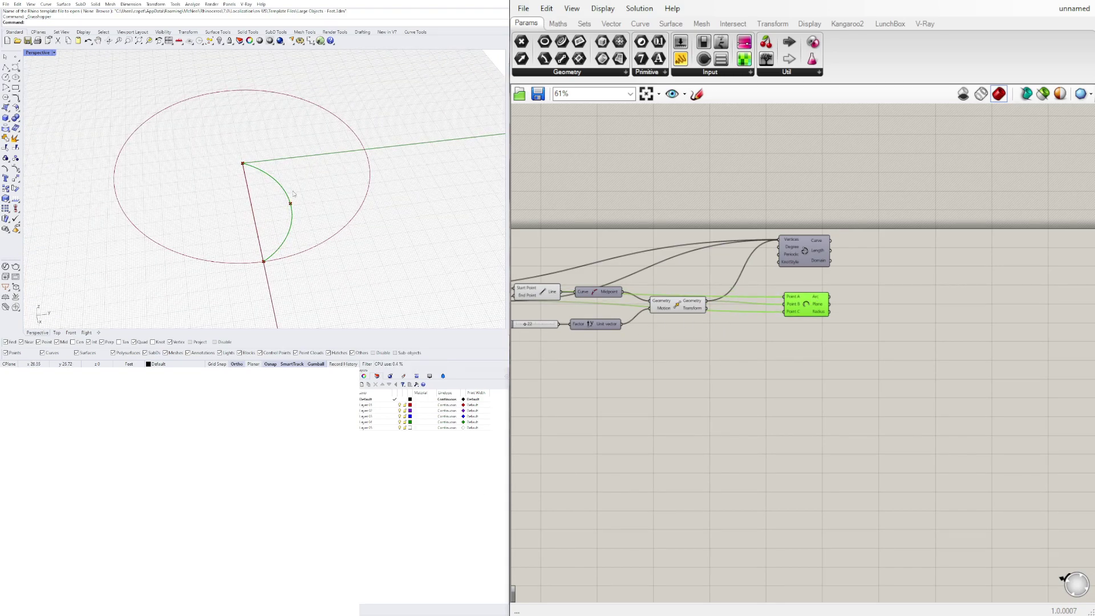
scroll(751, 320, up, 4)
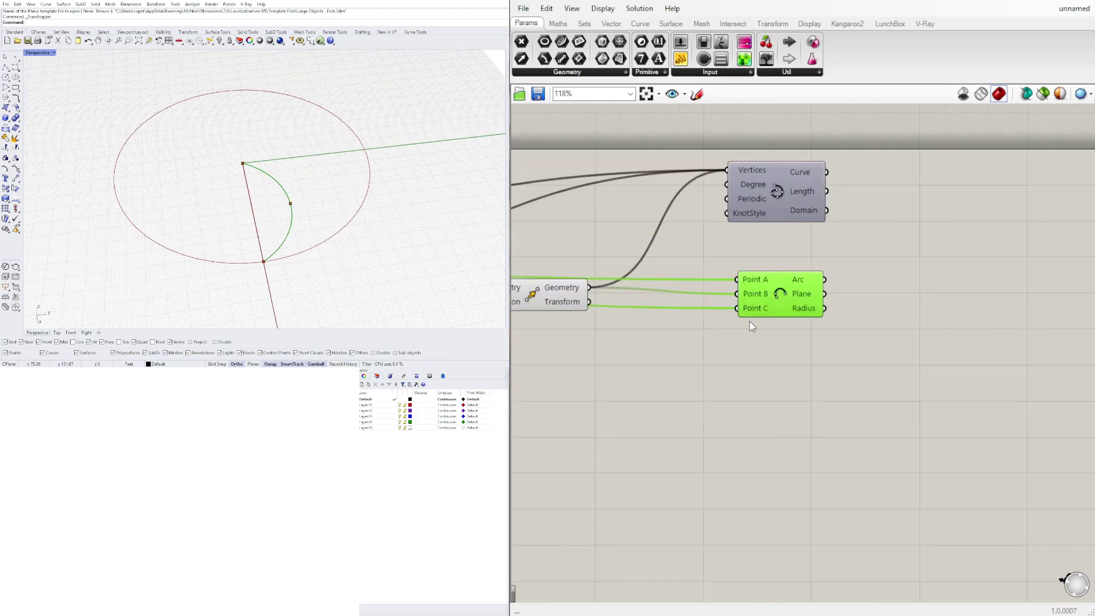
mouse_move(211, 208)
right_down()
mouse_move(220, 199)
mouse_move(203, 200)
mouse_move(210, 213)
right_up()
click(893, 353)
click(814, 335)
right_drag(832, 331, 947, 381)
scroll(837, 300, down, 3)
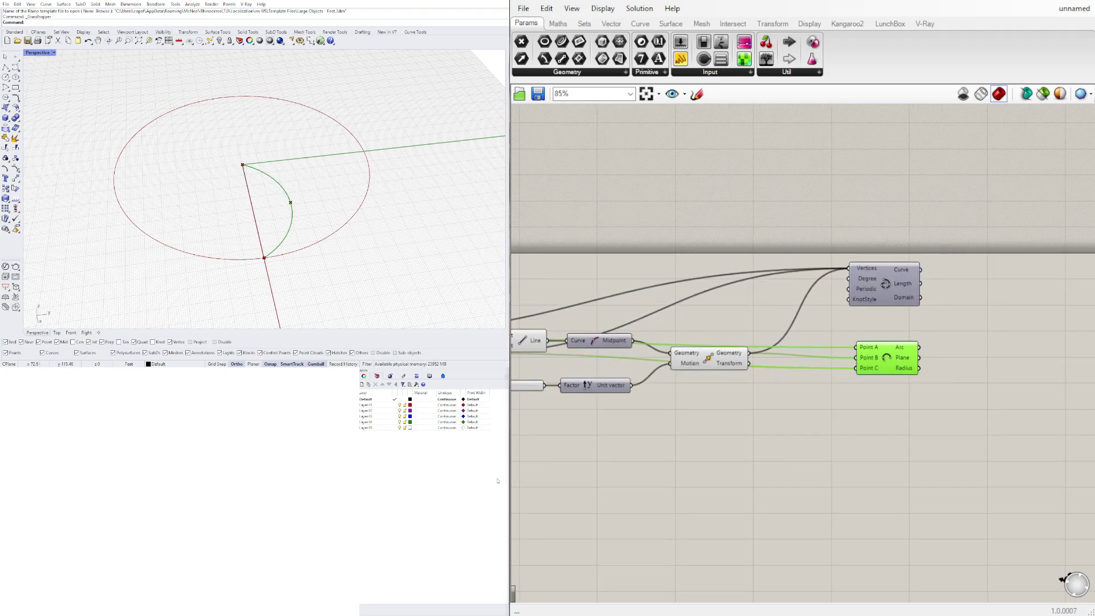
Step: Move the Interpolate component slightly further above Arc 3Pt
drag(888, 276, 891, 263)
double_click(937, 291)
click(943, 311)
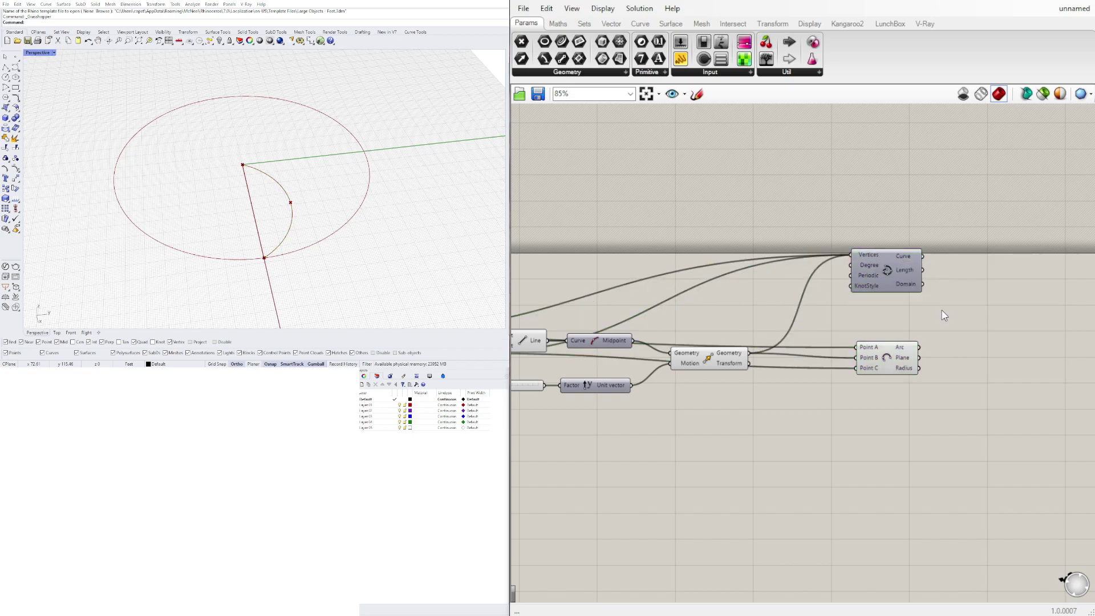
Step: Add a Rotate component after Arc 3Pt and connect the Arc output to its Geometry input
double_click(942, 310)
text(rot)
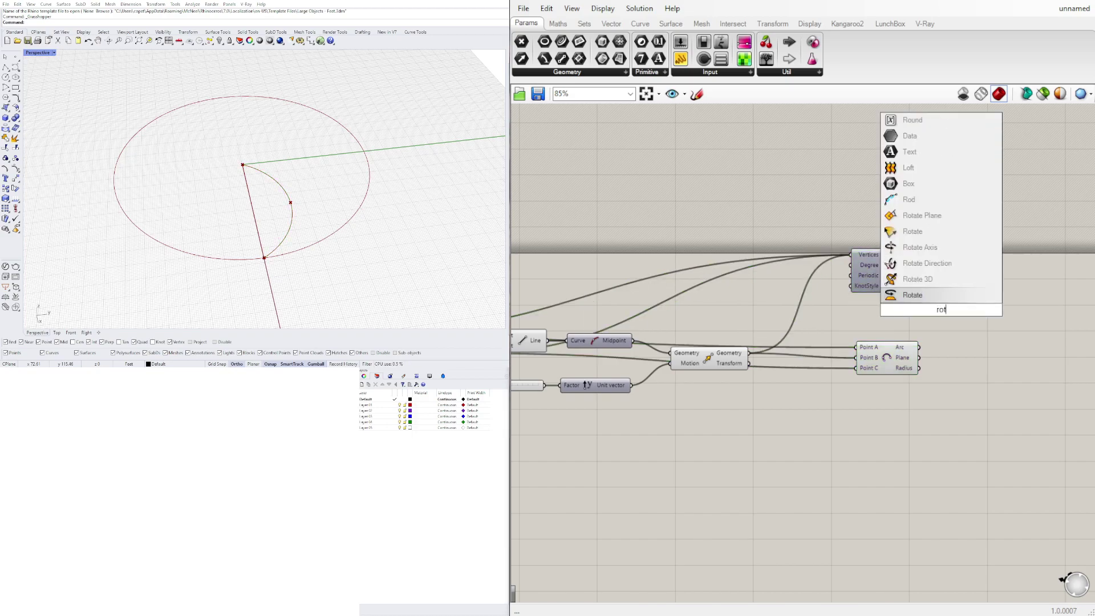
click(912, 295)
drag(924, 313, 1004, 323)
drag(917, 348, 1019, 323)
click(1013, 407)
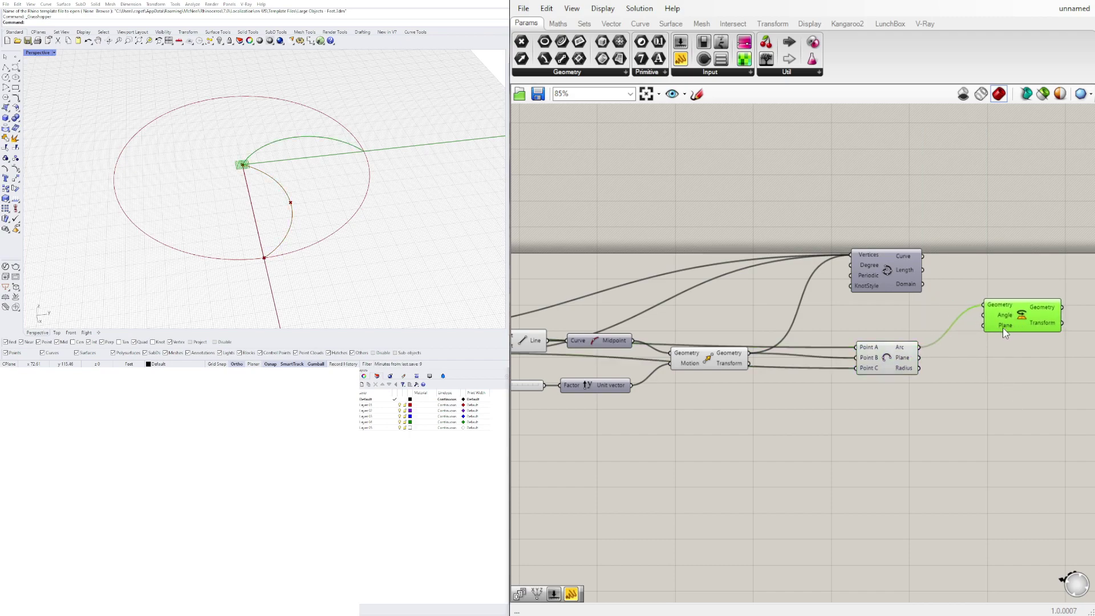
Step: Connect the center Point parameter to the Rotate component's Plane input and set its Angle input to degrees
scroll(1001, 329, down, 3)
scroll(638, 330, up, 3)
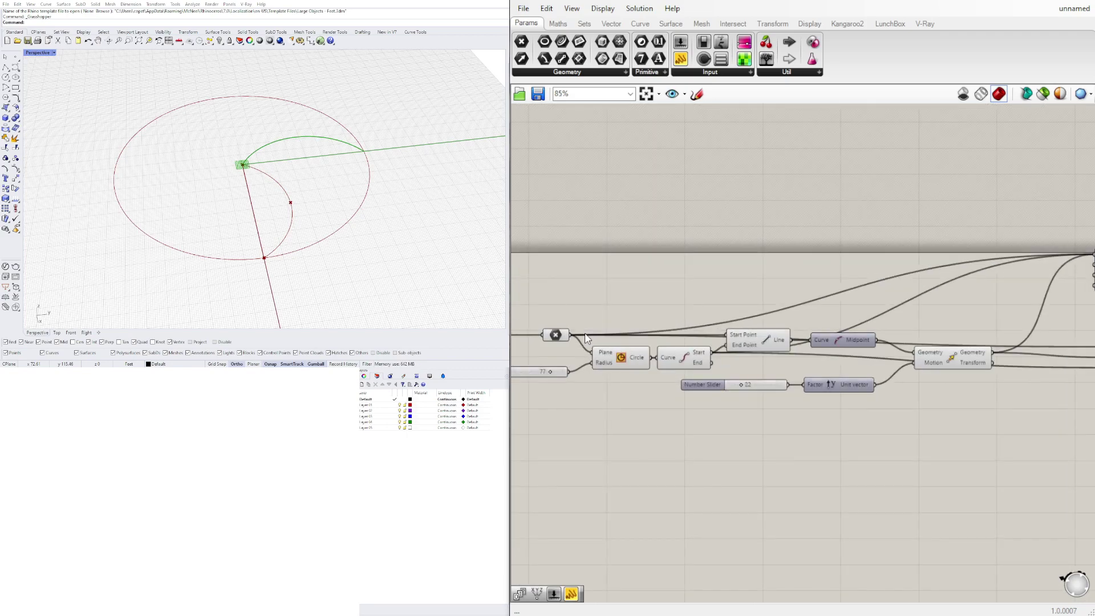
scroll(572, 336, down, 2)
drag(569, 335, 990, 330)
scroll(974, 334, up, 5)
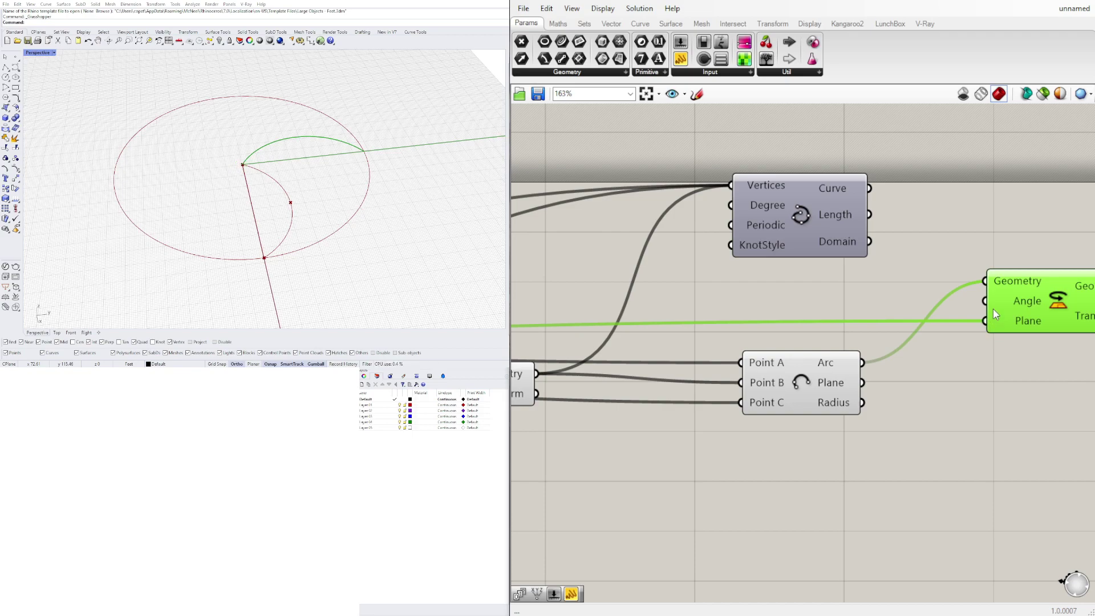
right_click(1025, 301)
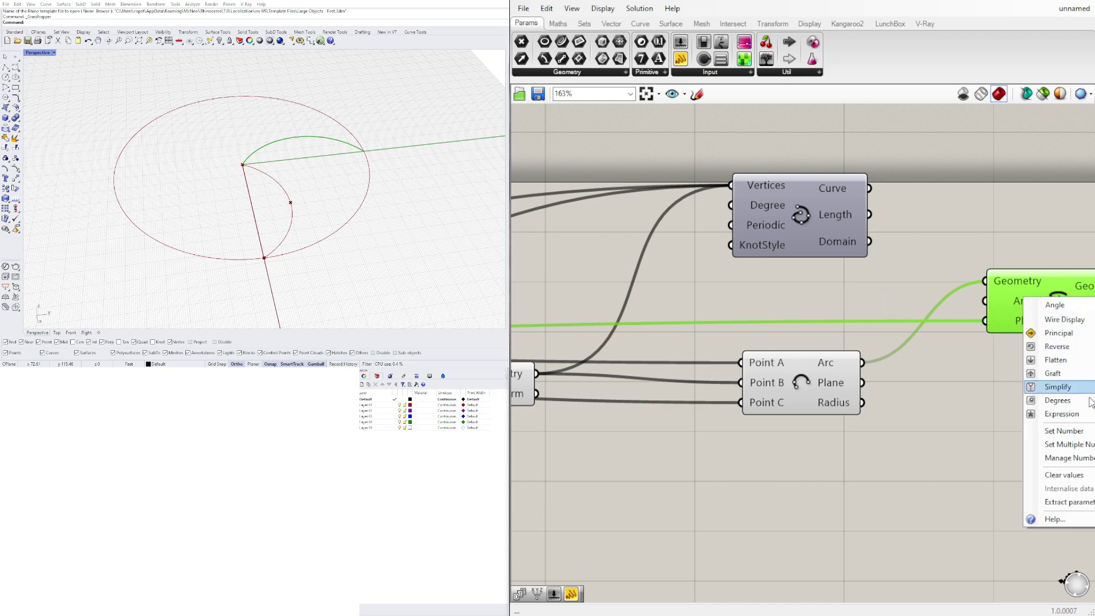
click(1052, 398)
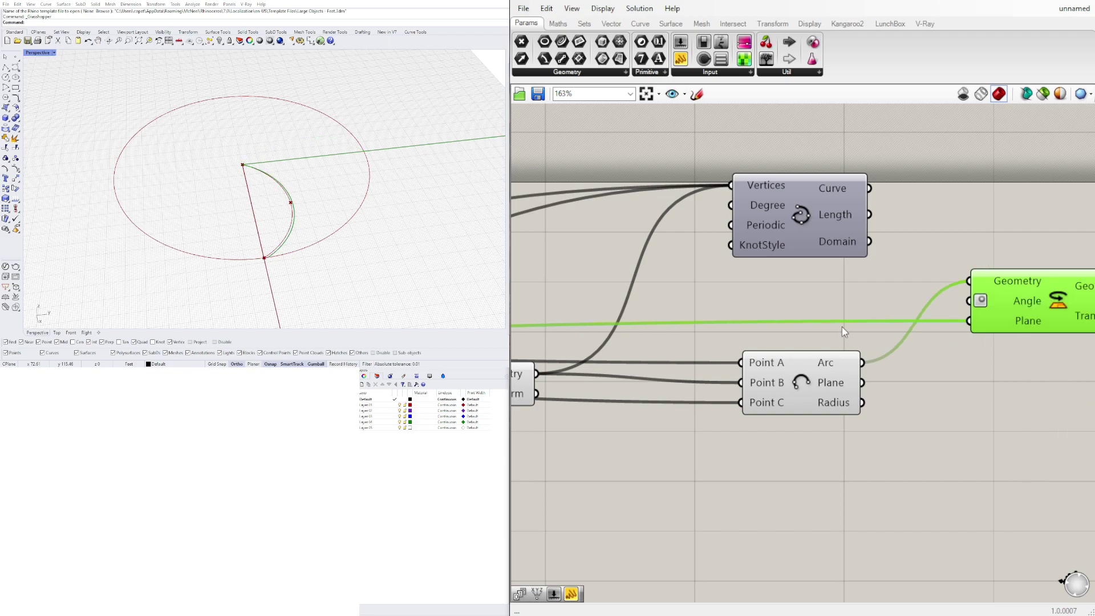
Step: Add a number slider at 9.539 and connect it to the Rotate component's Angle input
double_click(802, 292)
text(5)
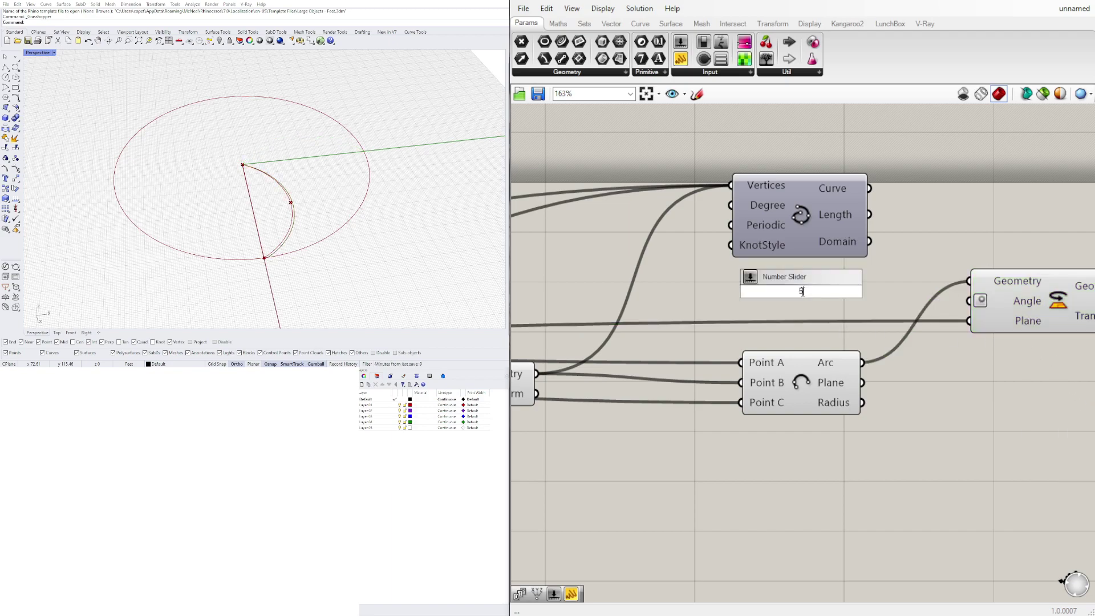
key(Return)
drag(904, 291, 999, 286)
scroll(768, 286, up, 3)
scroll(758, 299, down, 5)
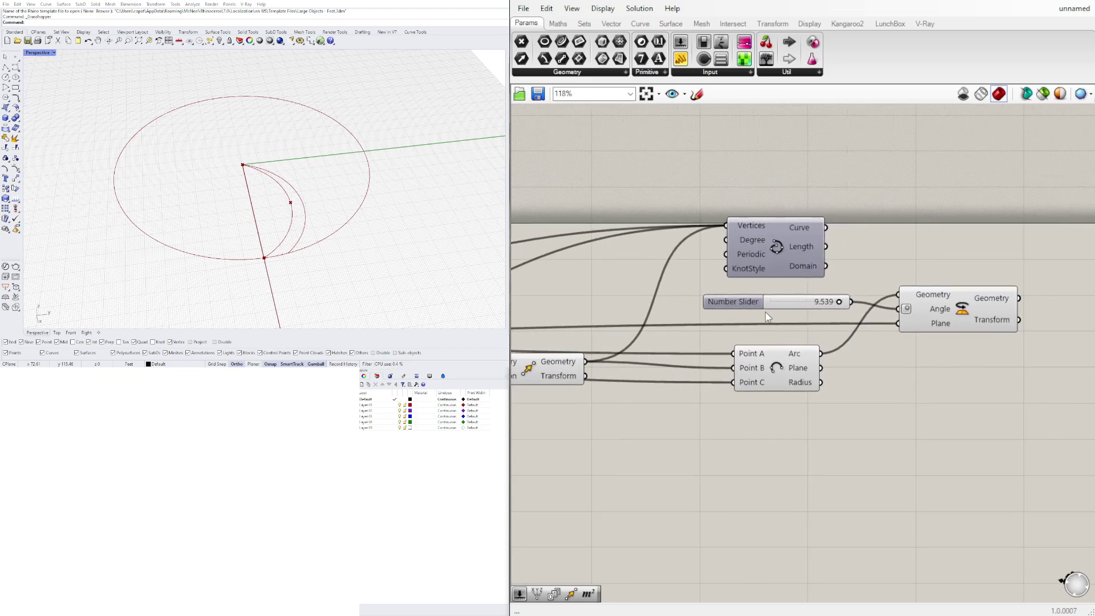
scroll(759, 300, up, 3)
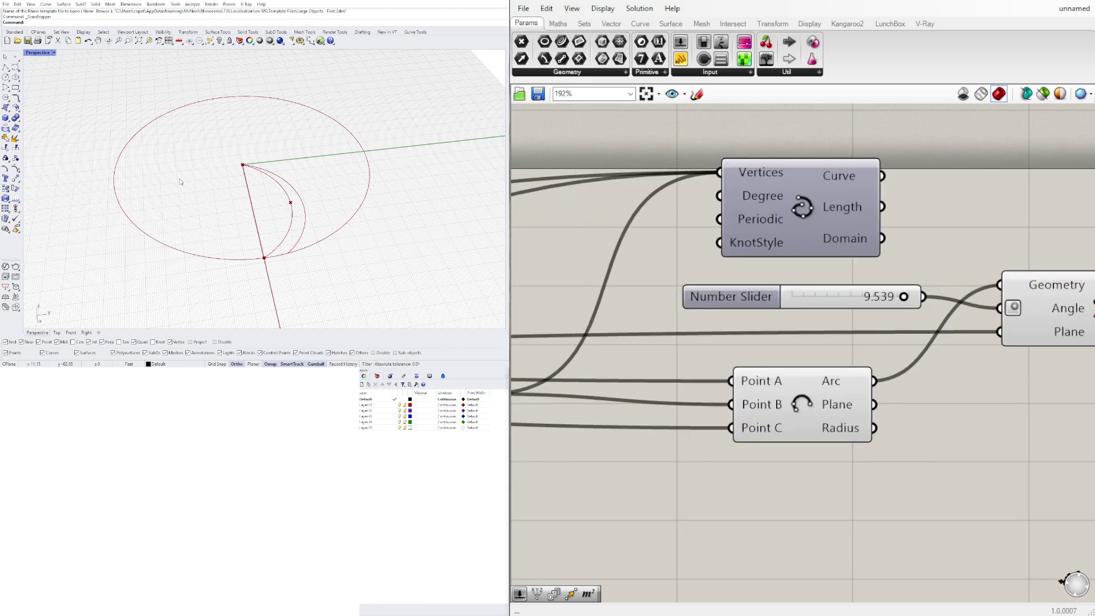
Step: Add a Loft component and connect both the original Arc output and the rotated Geometry output to its Curves input
scroll(747, 269, down, 3)
click(800, 320)
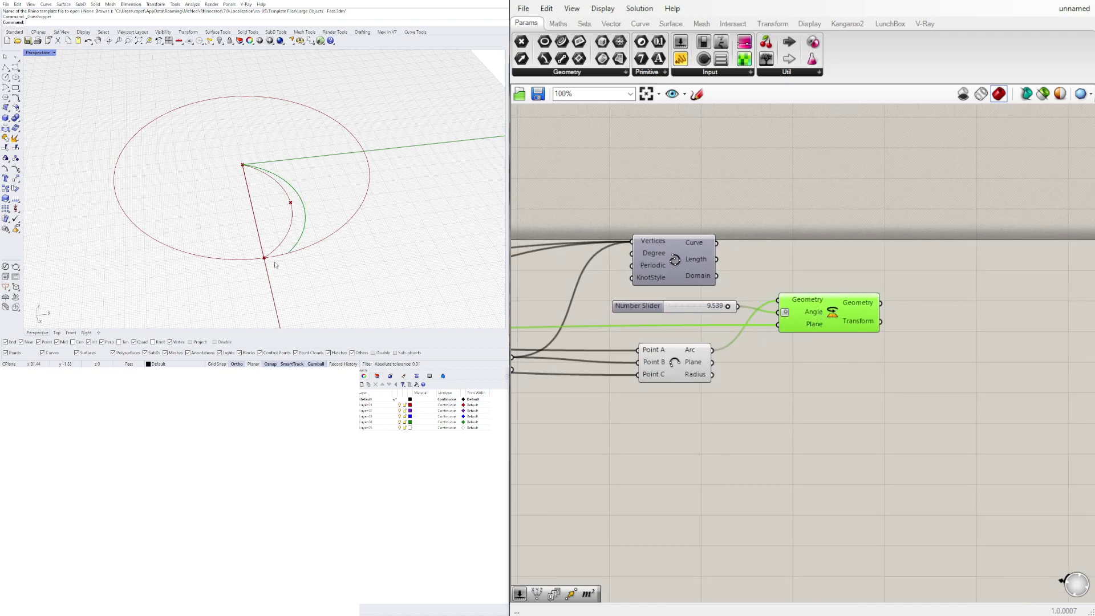
scroll(901, 342, down, 1)
click(707, 364)
double_click(853, 374)
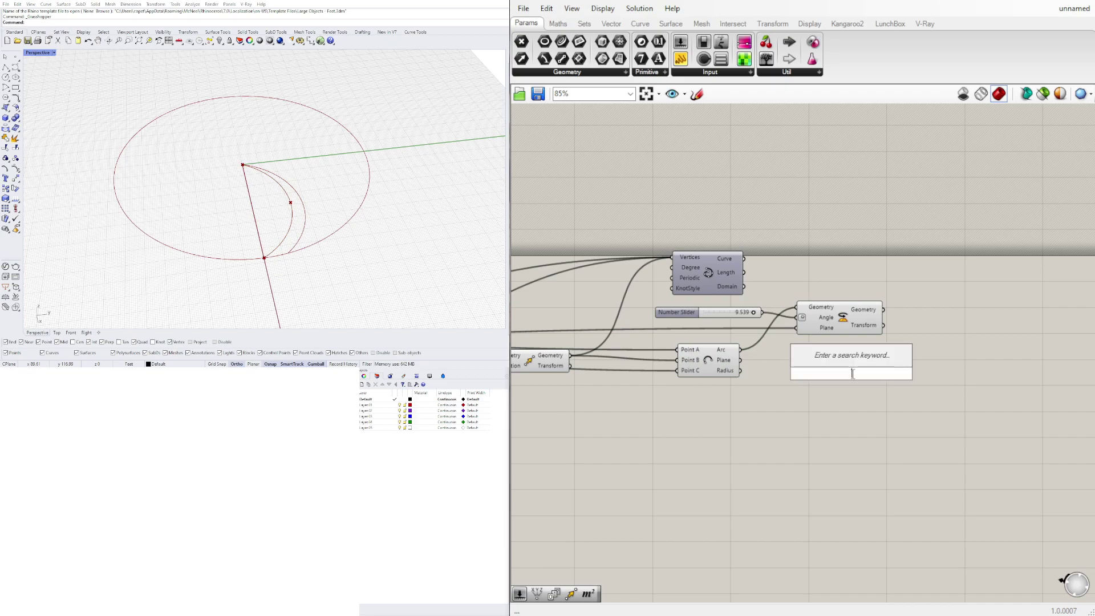
text(loft)
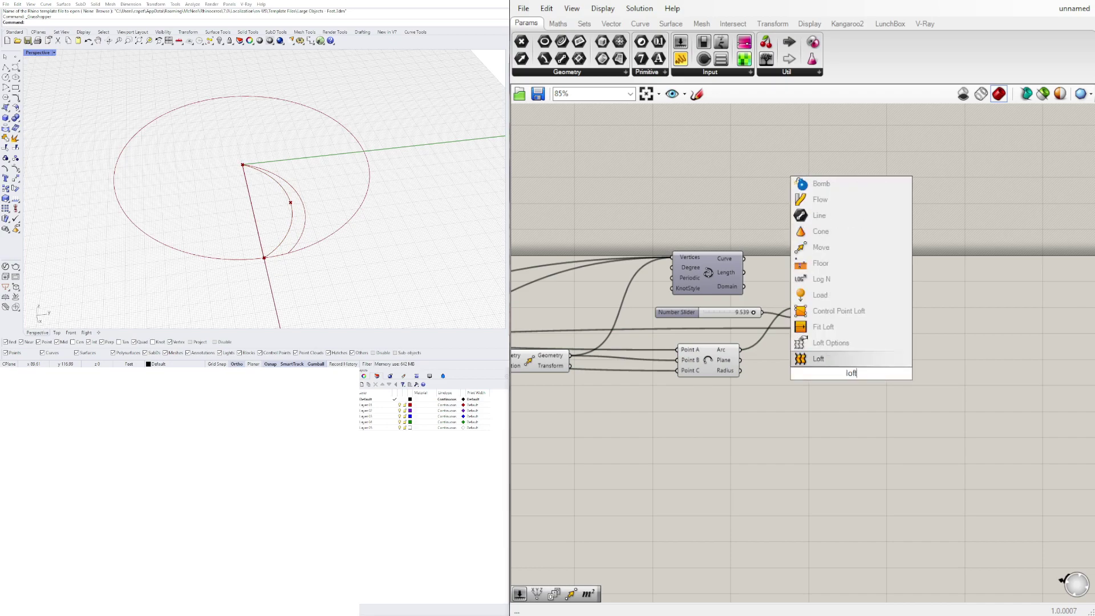
key(Return)
drag(740, 350, 930, 348)
click(922, 381)
click(956, 347)
Step: Examine the lofted surface between the two arcs from several angles in the Rhino perspective view
right_drag(392, 219, 445, 202)
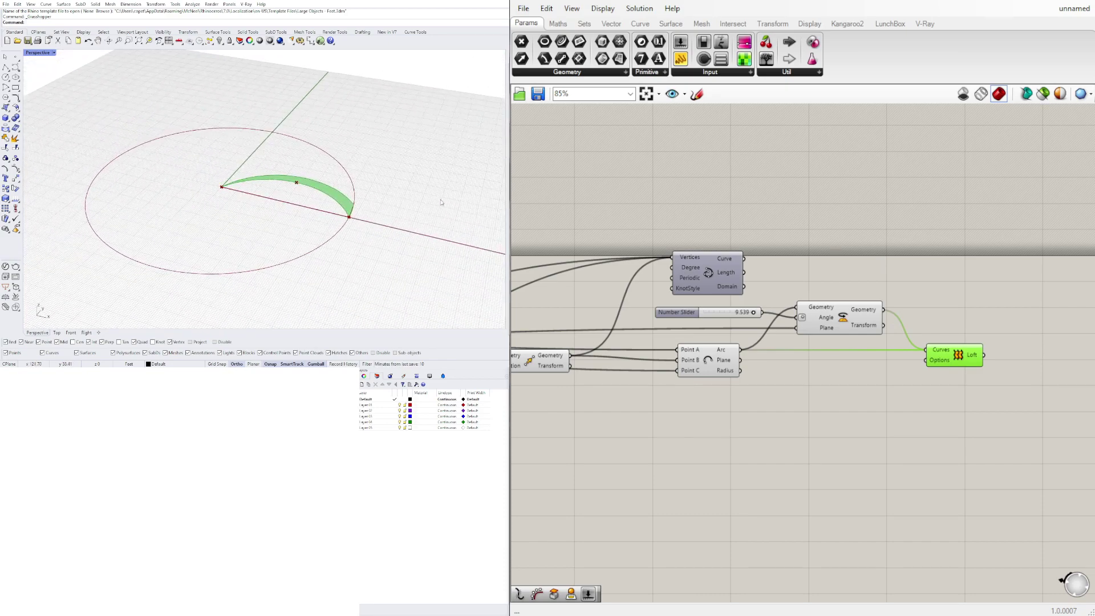
scroll(349, 204, up, 6)
right_drag(353, 203, 302, 205)
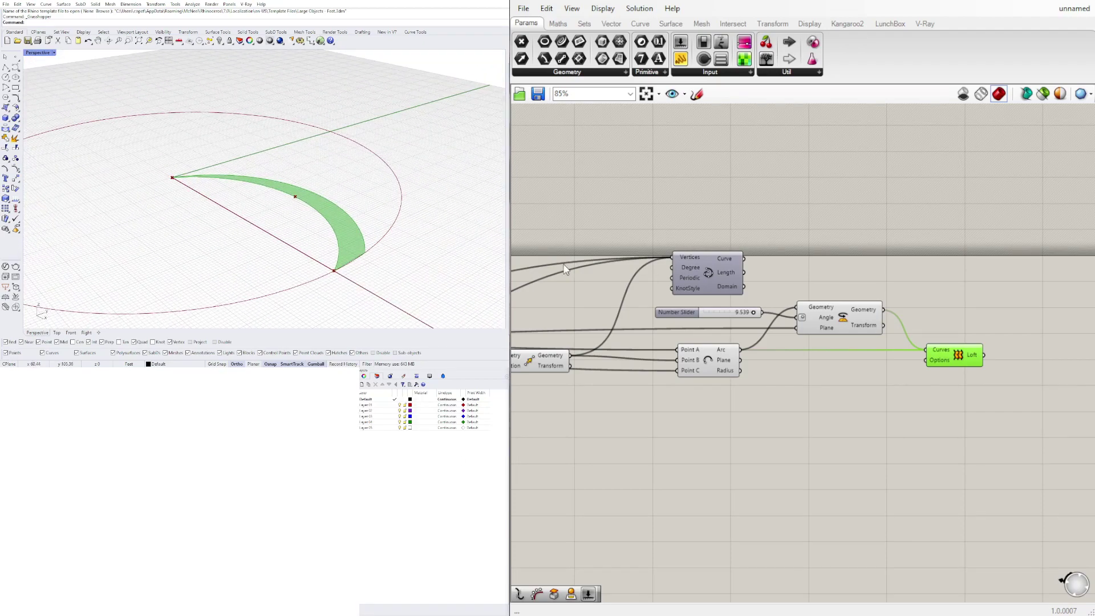
click(857, 292)
scroll(354, 262, down, 5)
right_drag(336, 246, 291, 230)
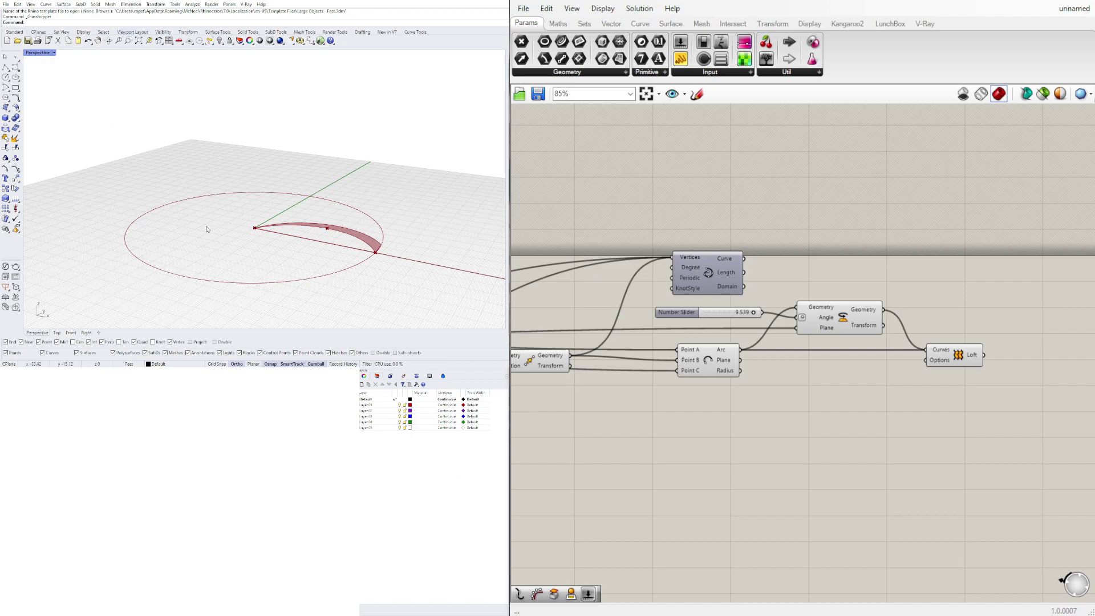
click(953, 355)
Step: Add a second Rotate component, connect the Loft output to its Geometry input, and place it further beyond Loft
scroll(849, 367, up, 5)
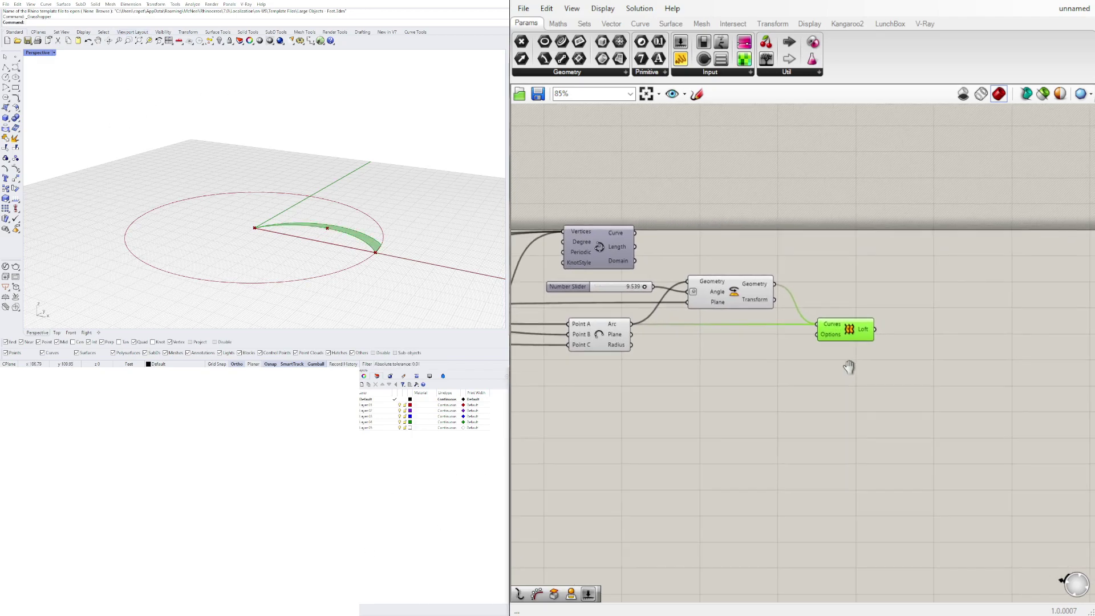
click(861, 314)
double_click(884, 317)
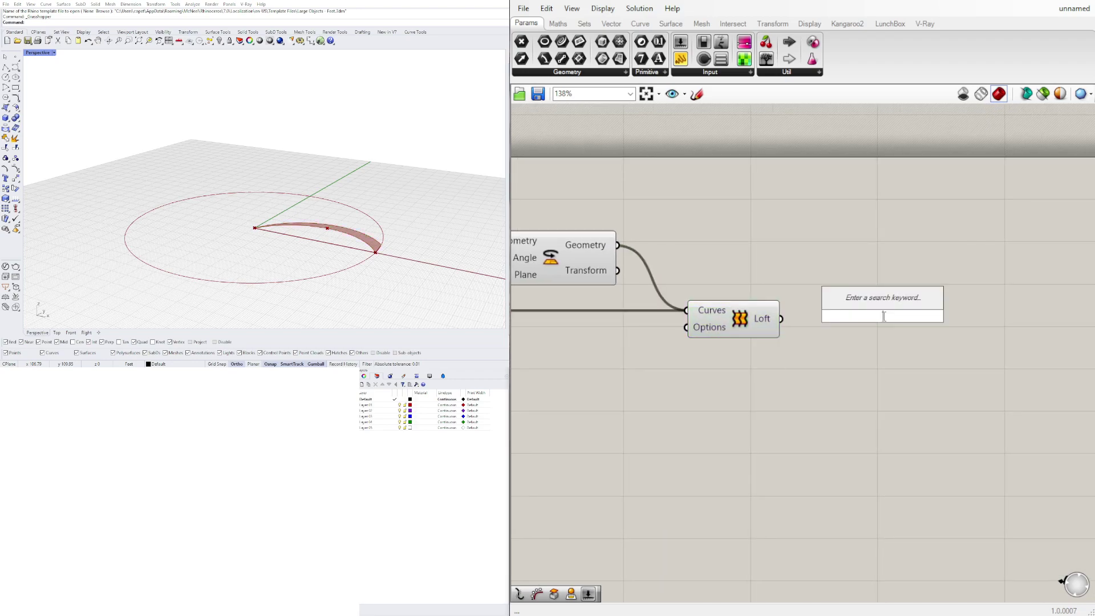
text(rot)
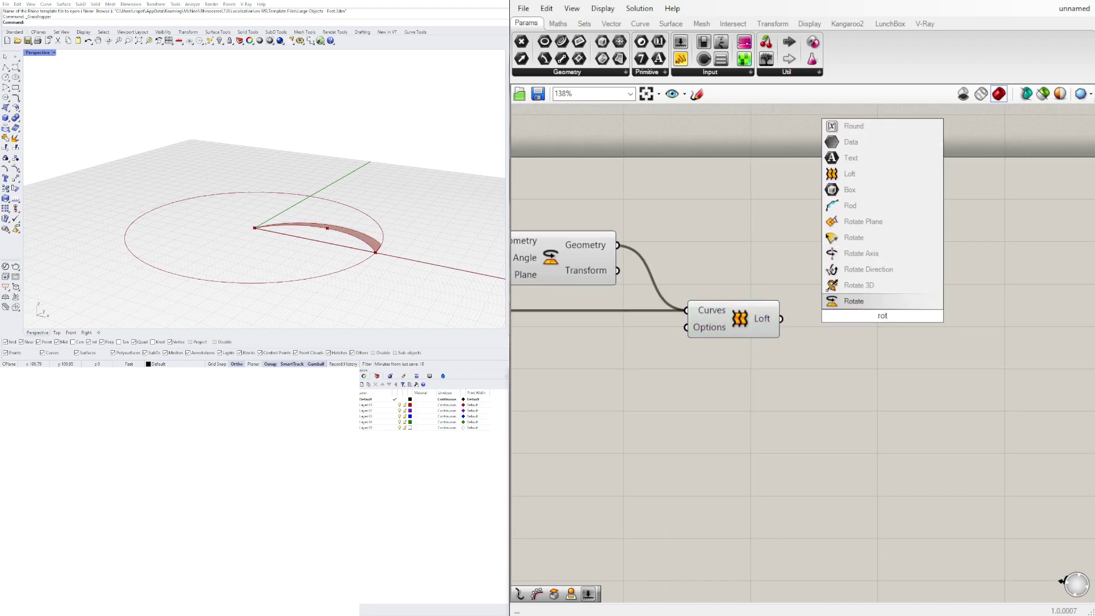
key(Return)
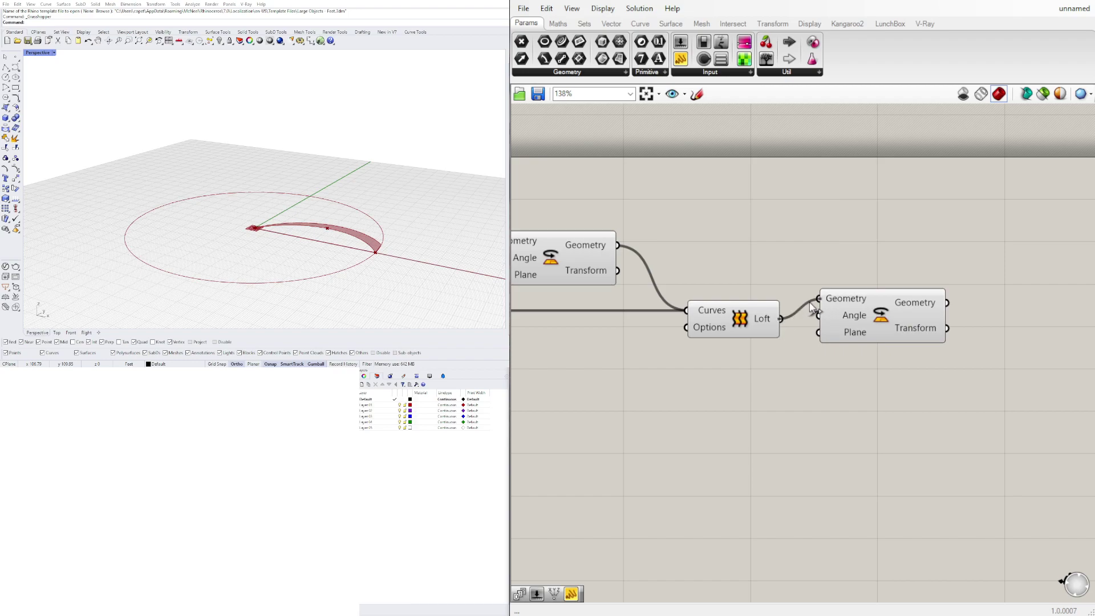
drag(811, 302, 812, 302)
drag(878, 329, 1039, 263)
Step: Connect the center Point parameter to the Plane input of the second Rotate component
scroll(1019, 269, down, 5)
right_drag(981, 281, 980, 294)
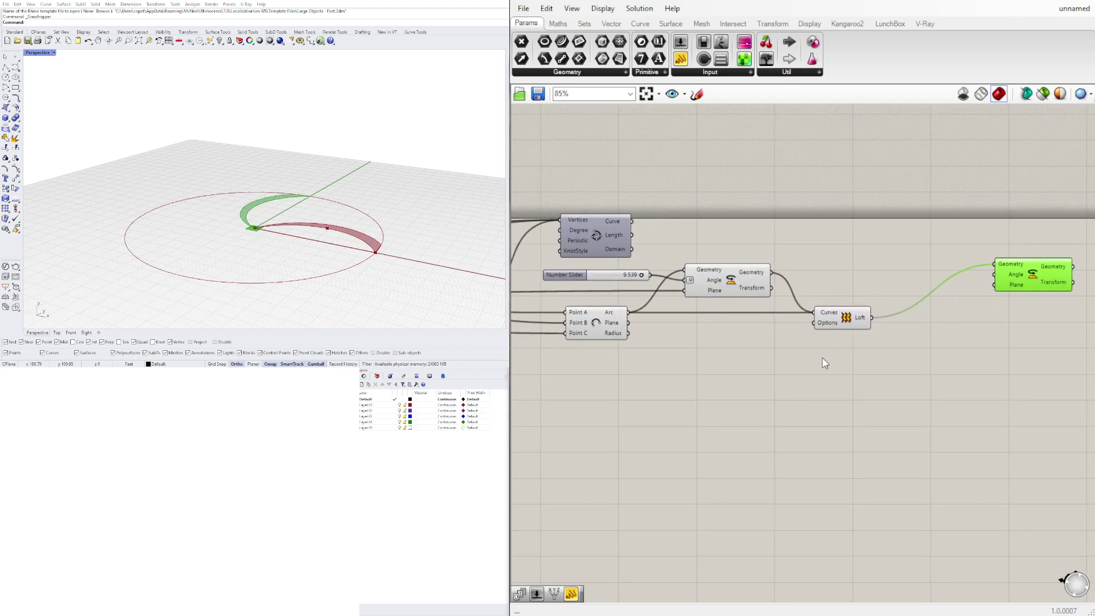
right_drag(624, 360, 919, 356)
right_drag(683, 347, 925, 321)
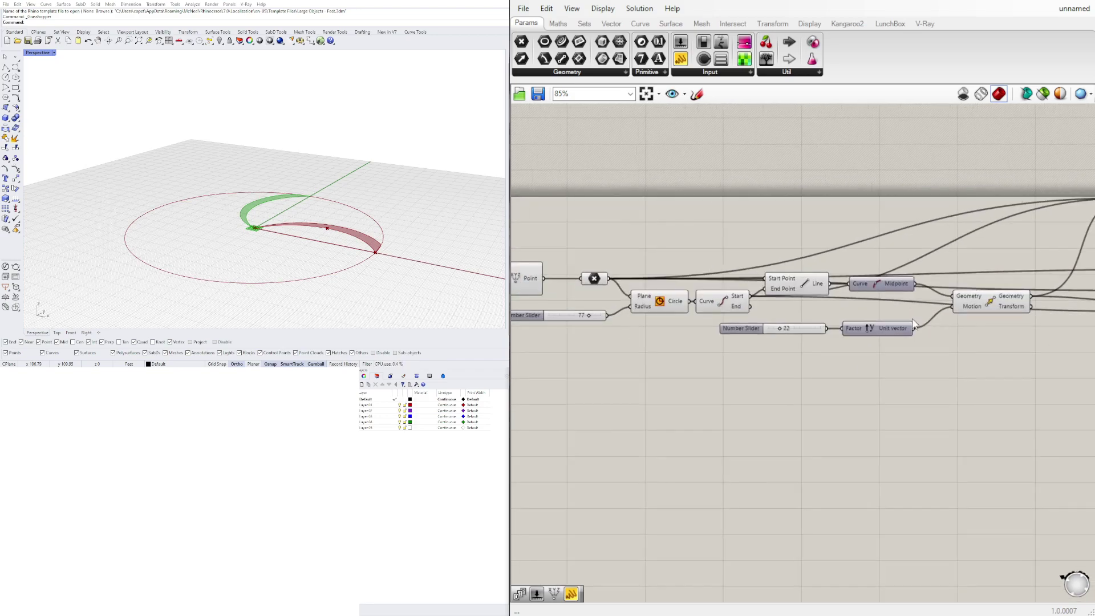
scroll(711, 280, down, 2)
scroll(1028, 258, up, 6)
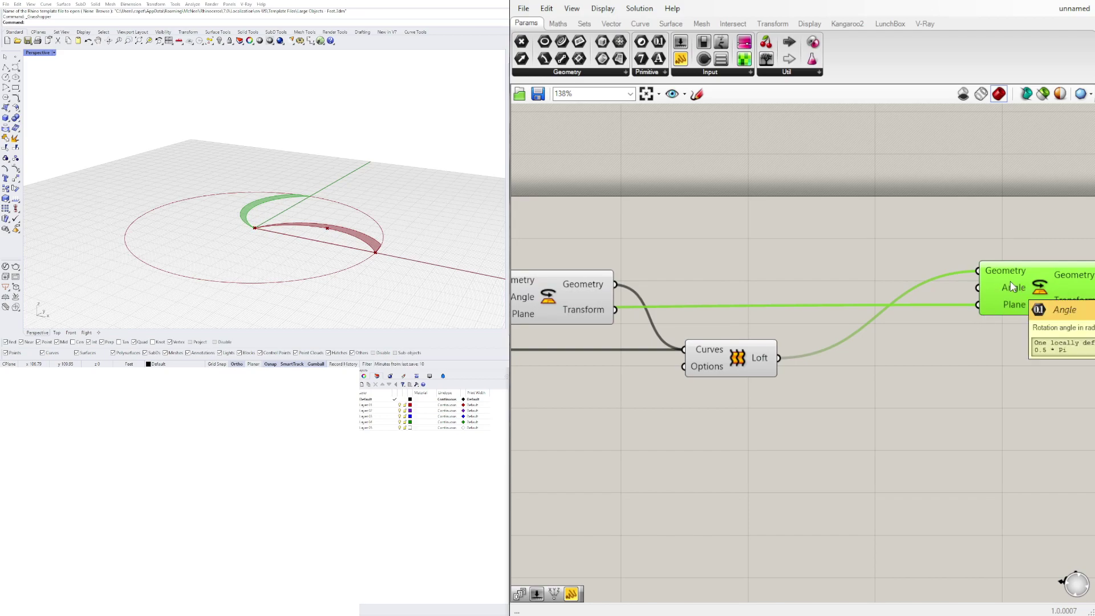
Step: Add a Random component above Loft, ahead of the second Rotate component
double_click(787, 238)
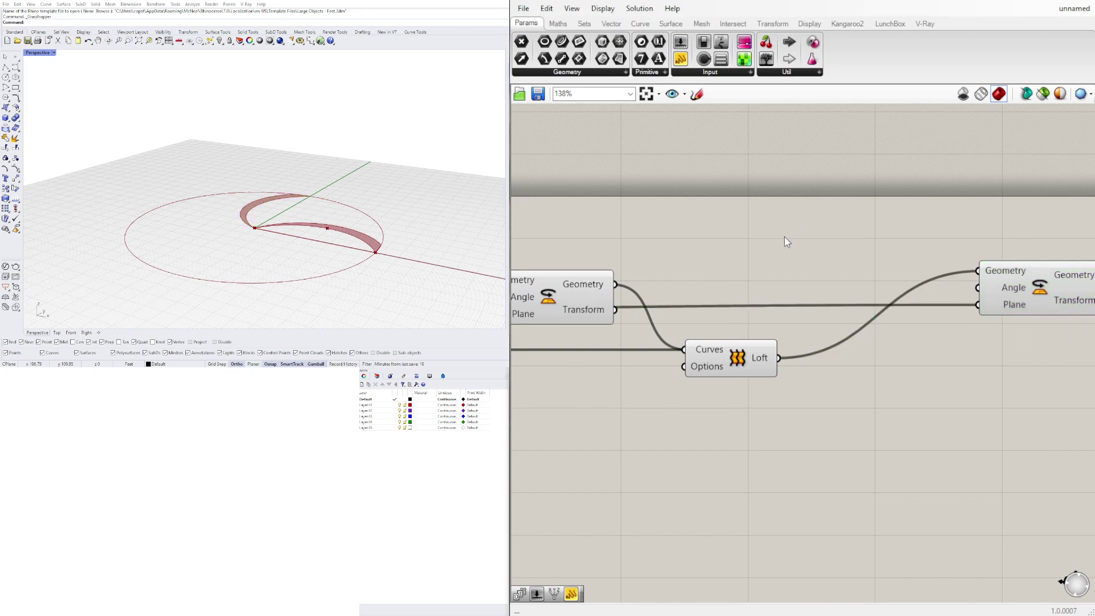
text(rand)
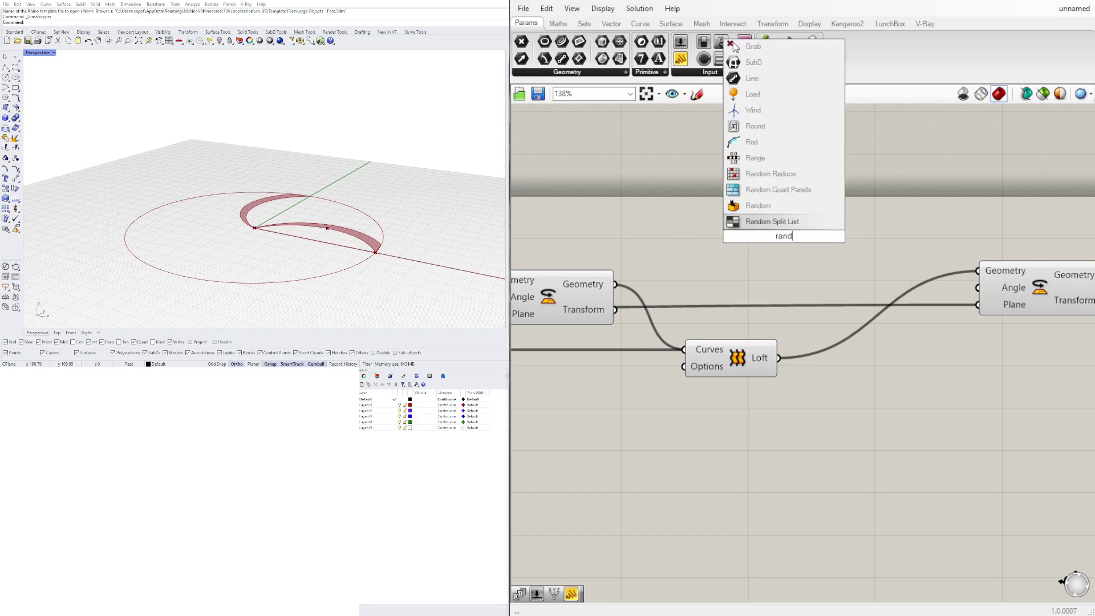
click(759, 205)
mouse_move(793, 234)
mouse_down()
mouse_move(854, 233)
mouse_move(780, 233)
mouse_up()
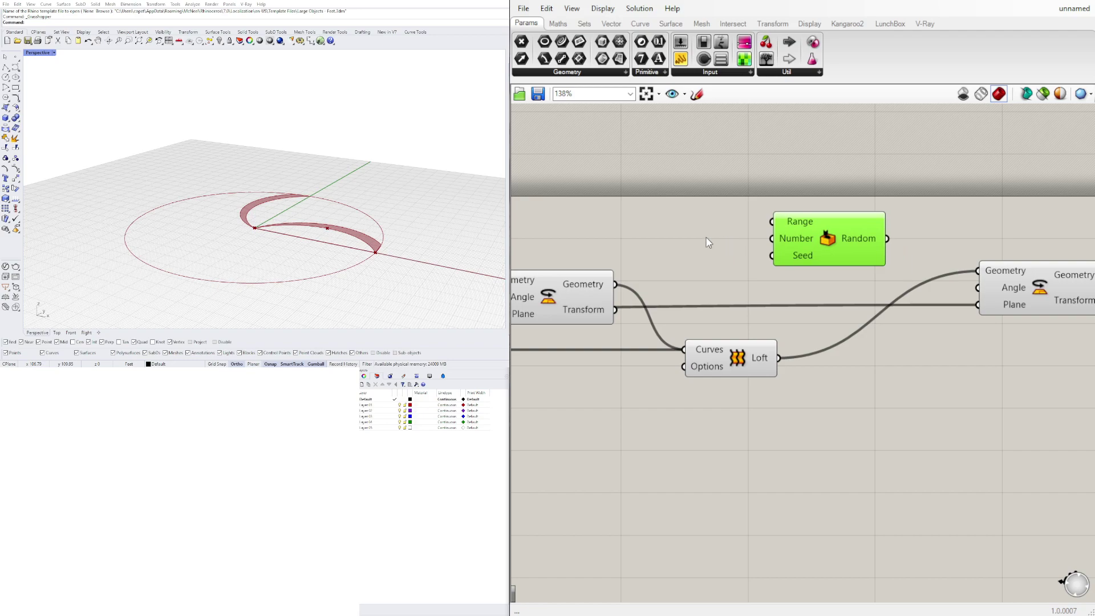
Step: Add a Construct Domain component before Random and connect its Domain output to the Range input
double_click(662, 235)
text(co)
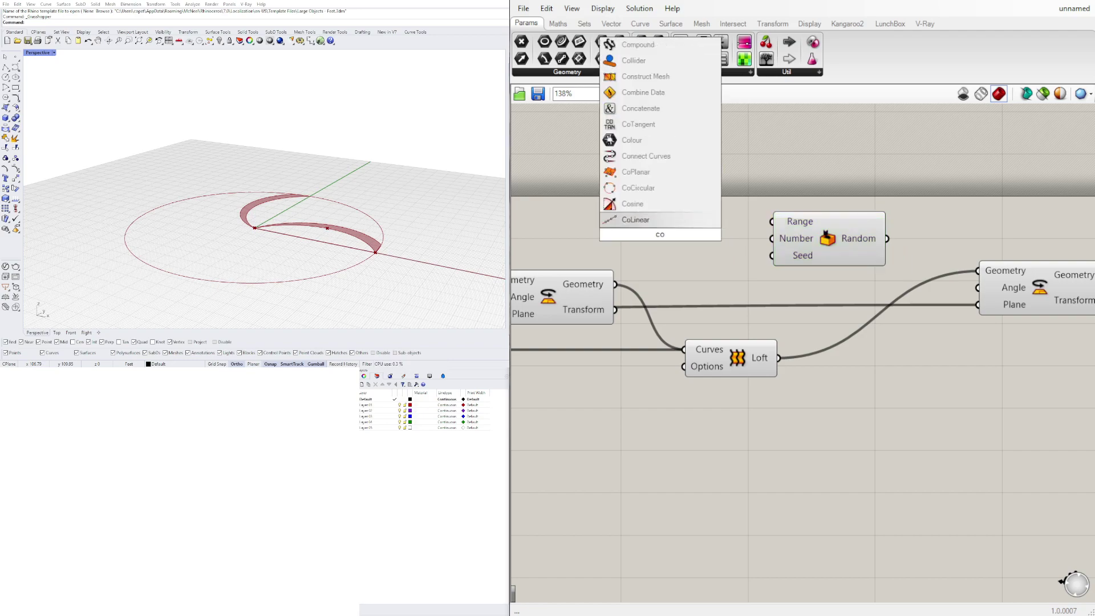
key(BackSpace)
text(onstr)
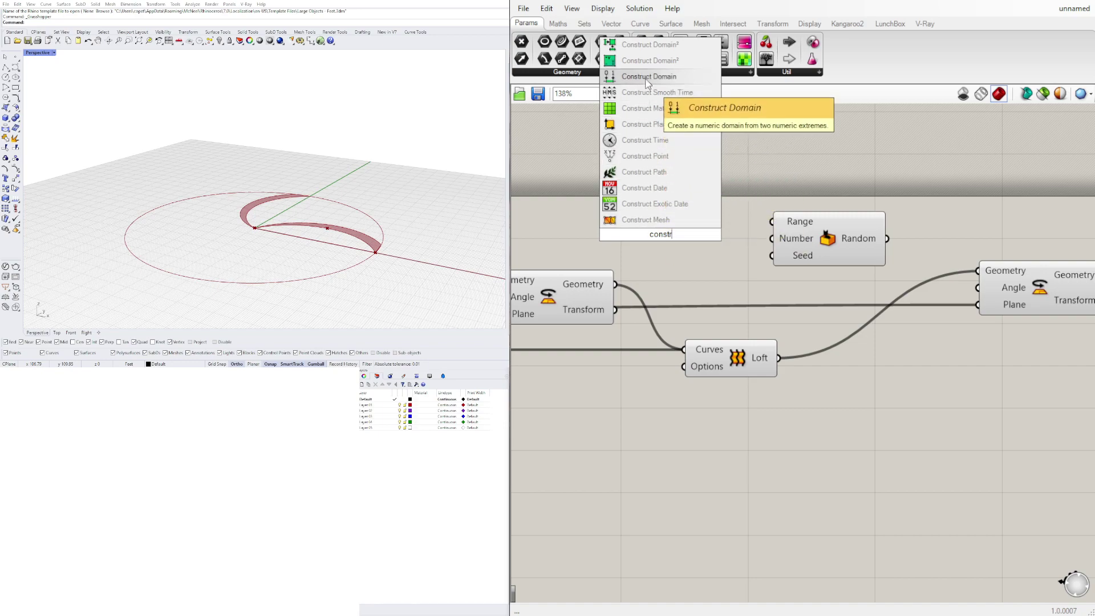
click(653, 77)
drag(692, 240, 777, 223)
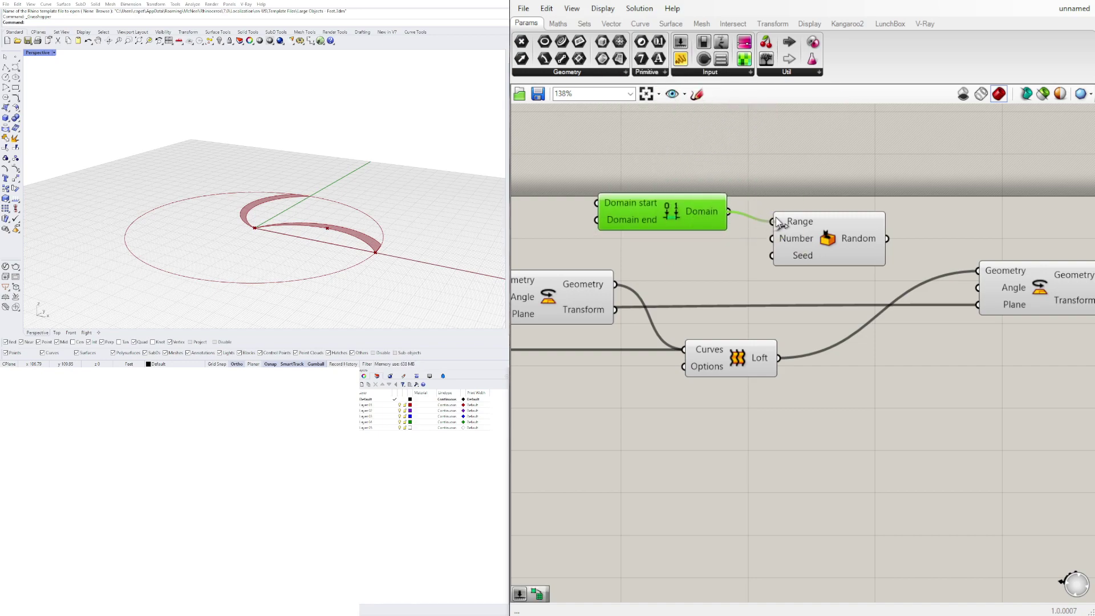
drag(692, 217, 679, 199)
Step: Add number sliders of 1 and 360 and connect them to Domain start and Domain end of Construct Domain
right_drag(678, 199, 832, 208)
scroll(759, 203, down, 2)
scroll(776, 201, up, 2)
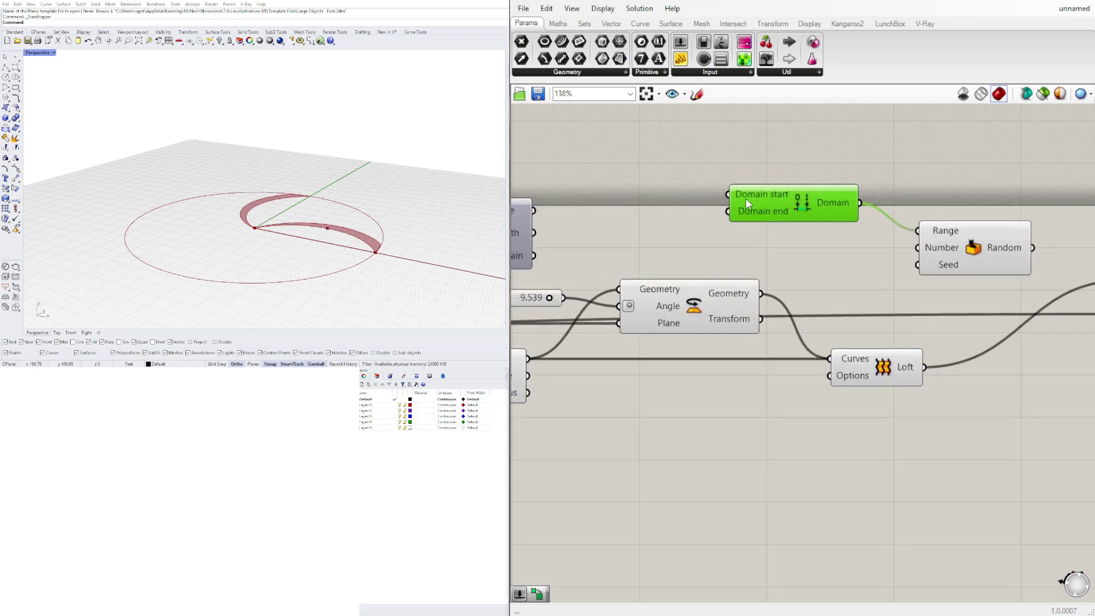
double_click(622, 166)
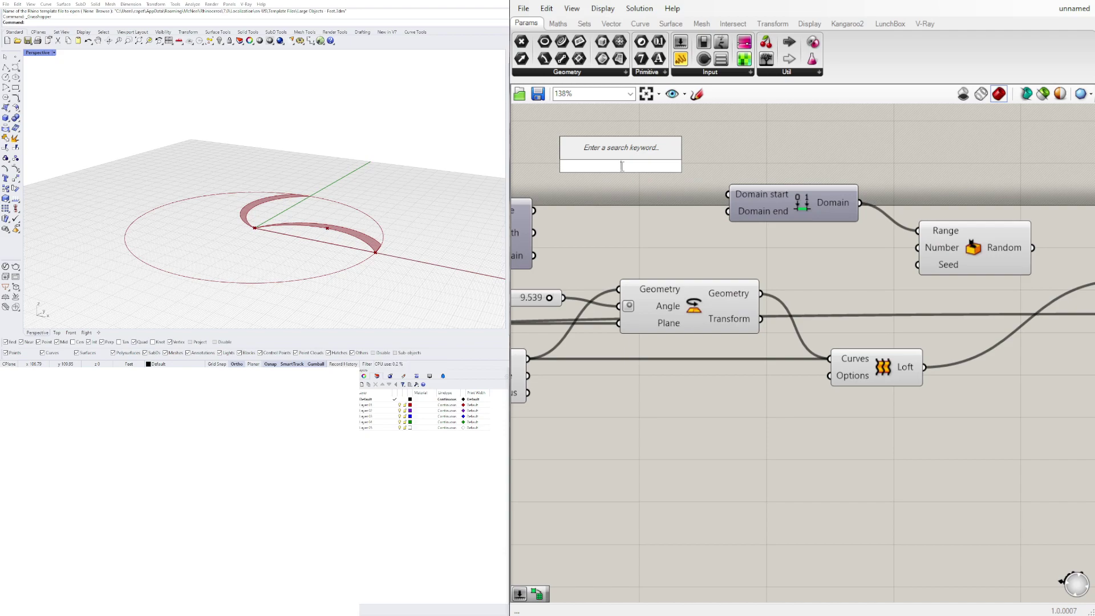
text(1)
key(Return)
right_drag(577, 151, 769, 161)
double_click(770, 162)
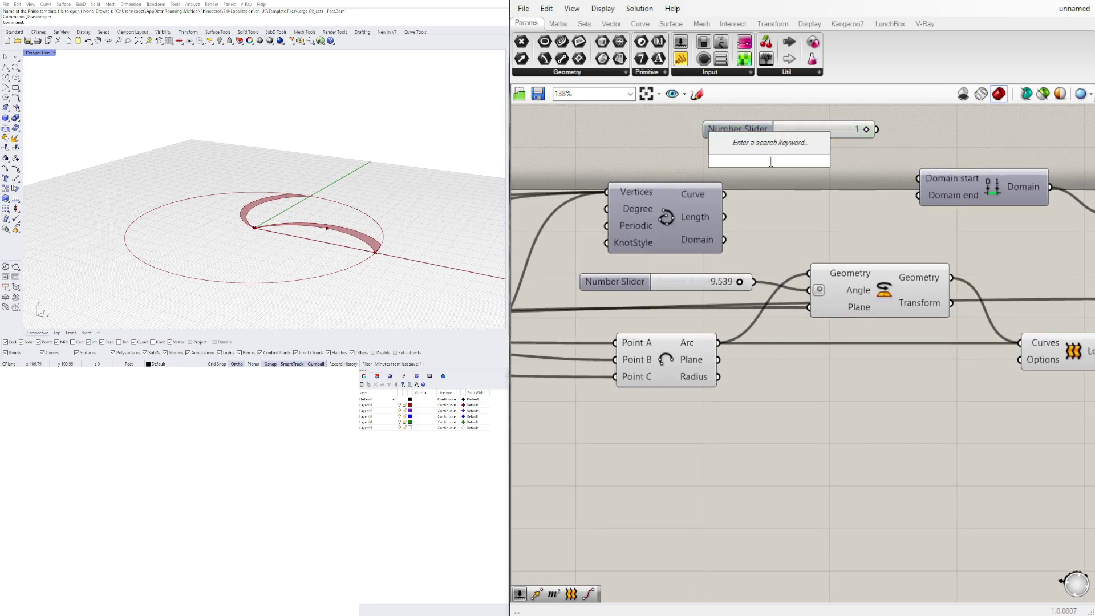
text(360)
key(Return)
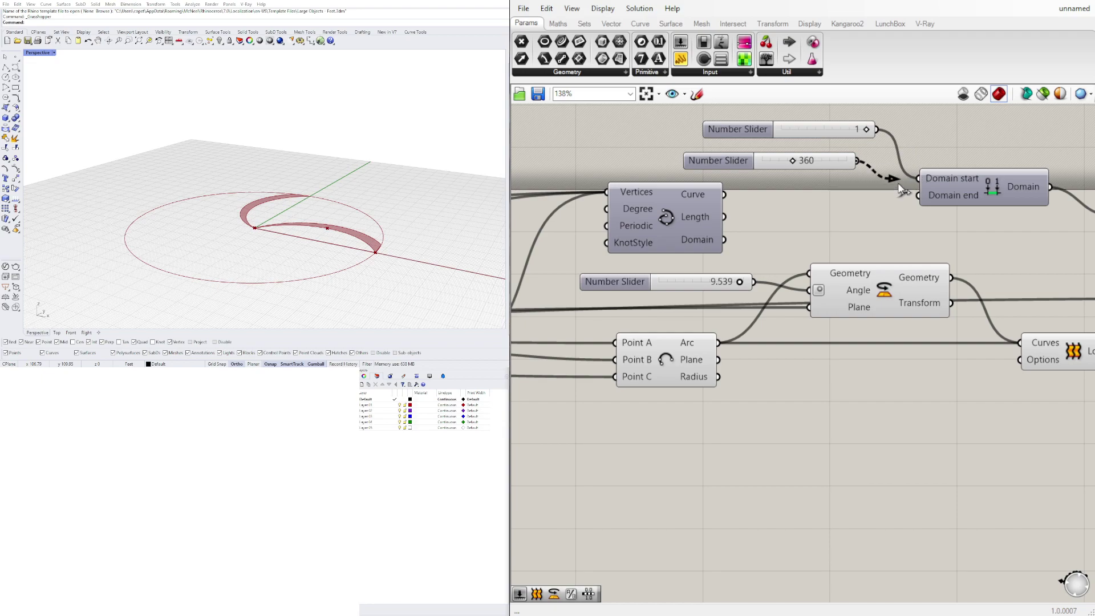
drag(960, 187, 957, 138)
Step: Add a number slider of 6 connected to Random's Number input, and align the 360 slider under the 1 slider
right_drag(981, 196, 807, 212)
scroll(826, 238, down, 1)
double_click(752, 227)
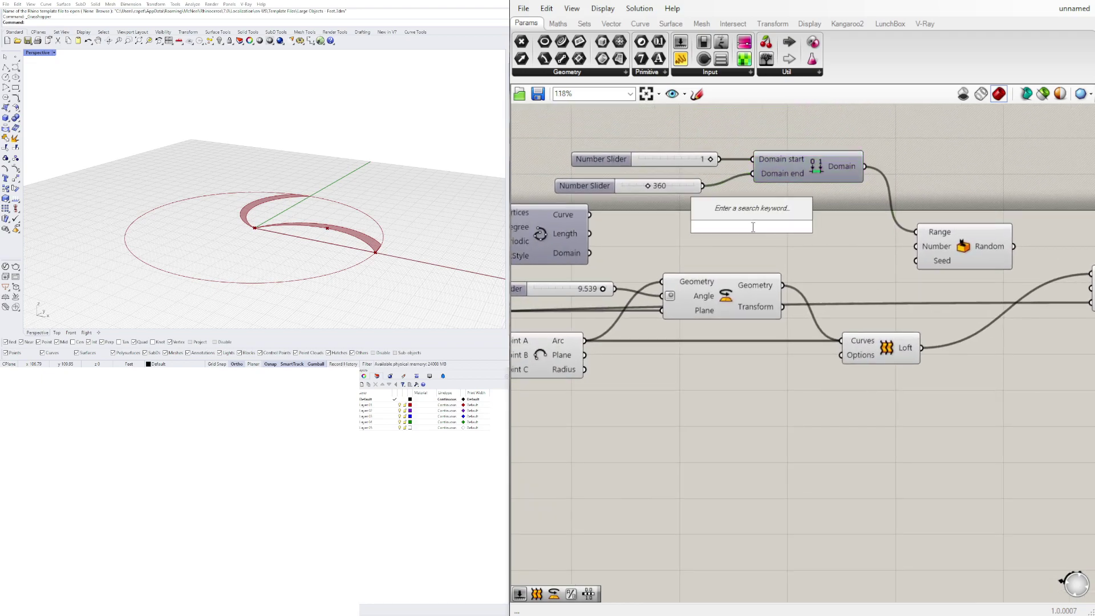
text(6)
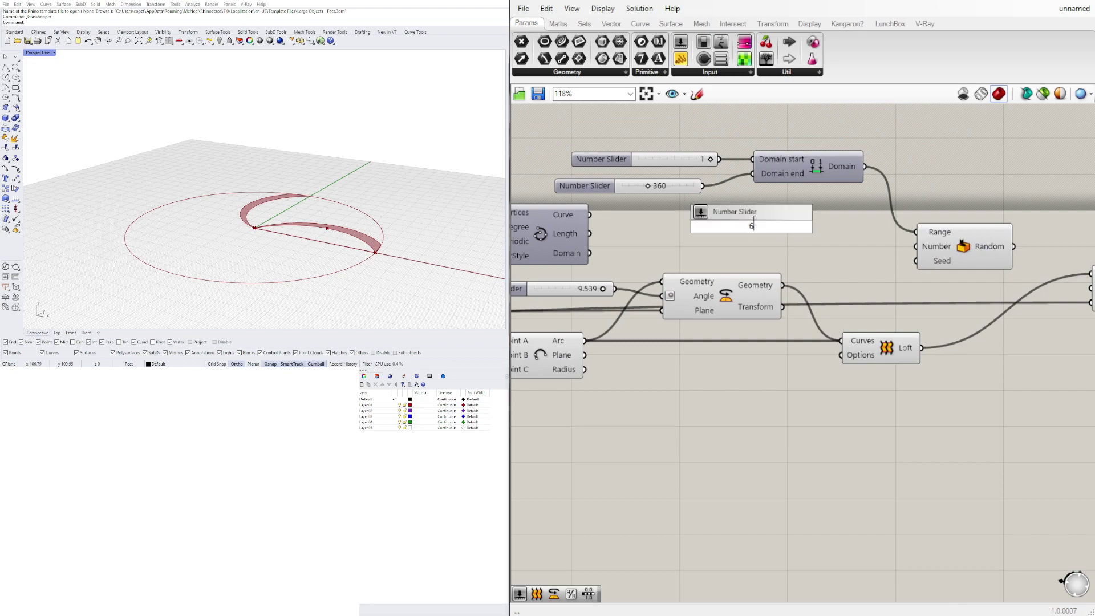
key(Return)
drag(593, 183, 610, 177)
drag(828, 226, 916, 247)
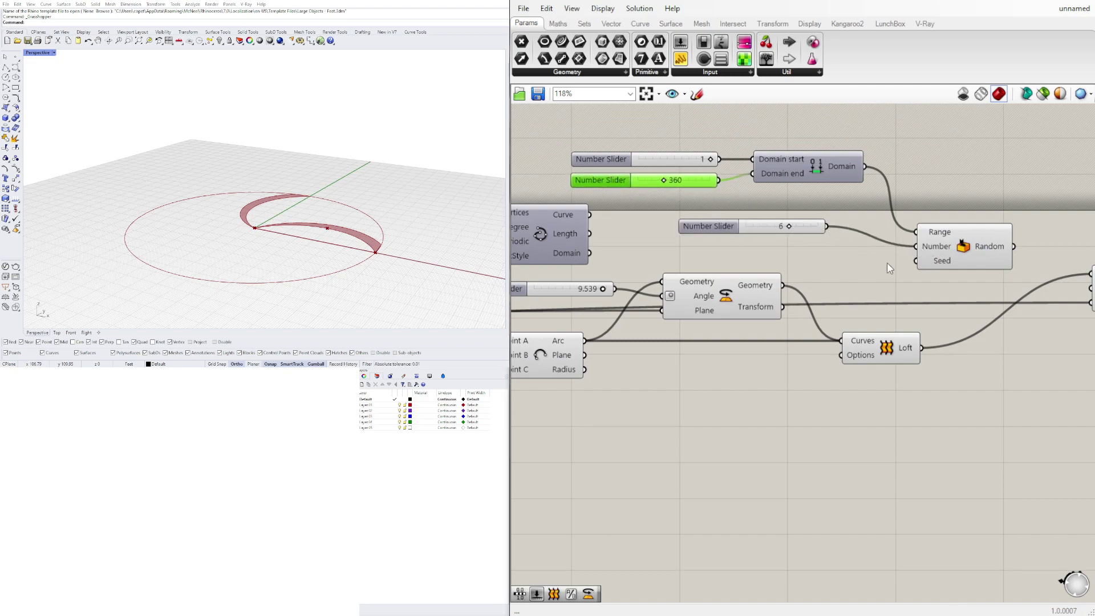
Step: Add a number slider of 0 below Random's Number slider and connect it to Random's Seed input
double_click(808, 257)
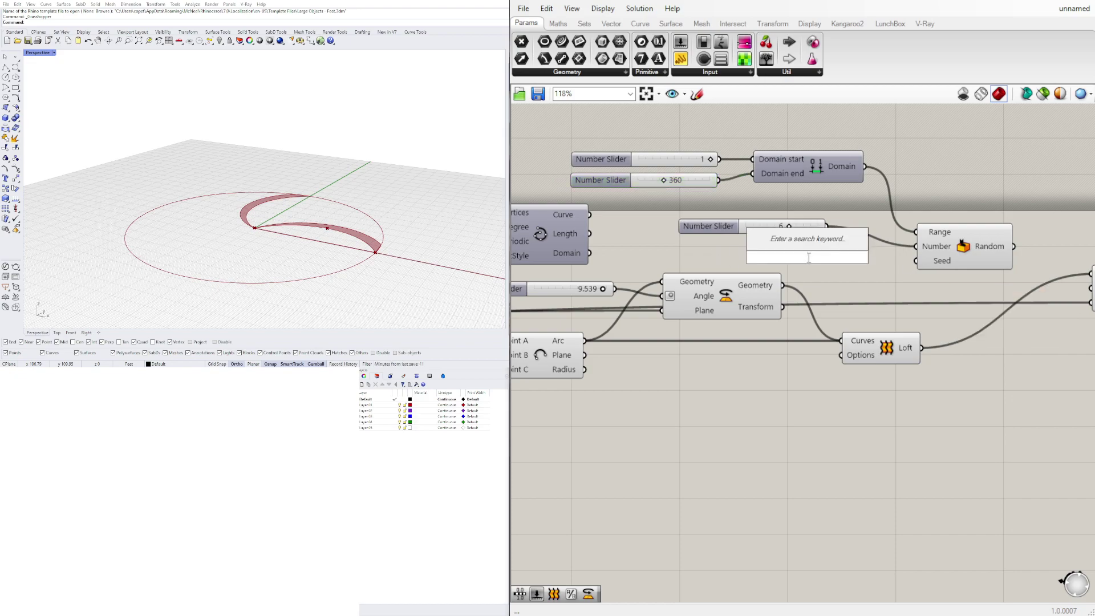
text(5)
key(Return)
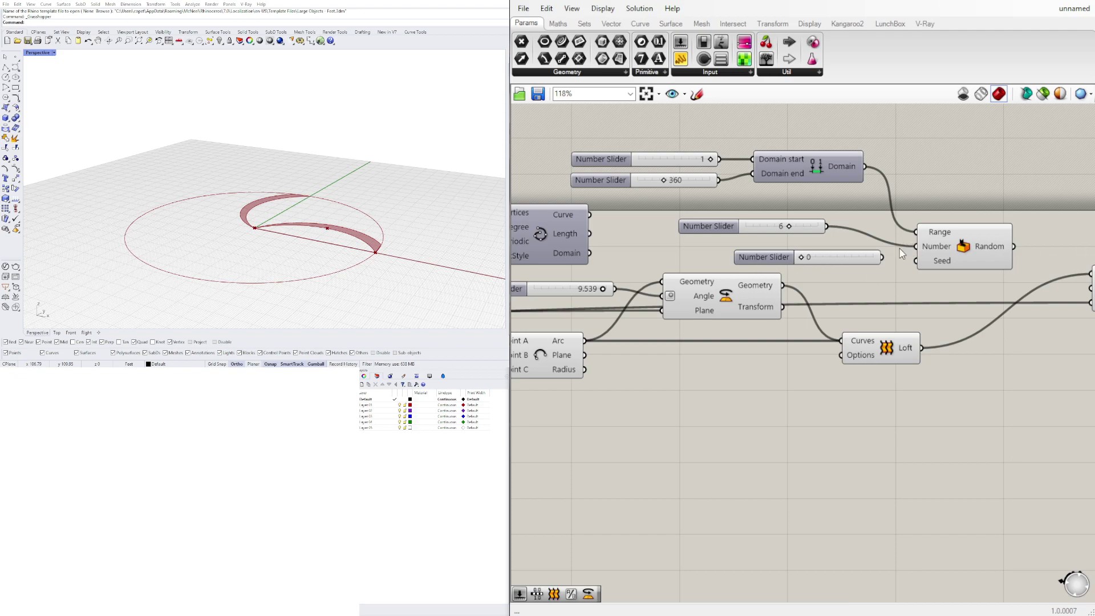
drag(884, 258, 919, 261)
click(946, 261)
right_drag(1015, 273, 903, 259)
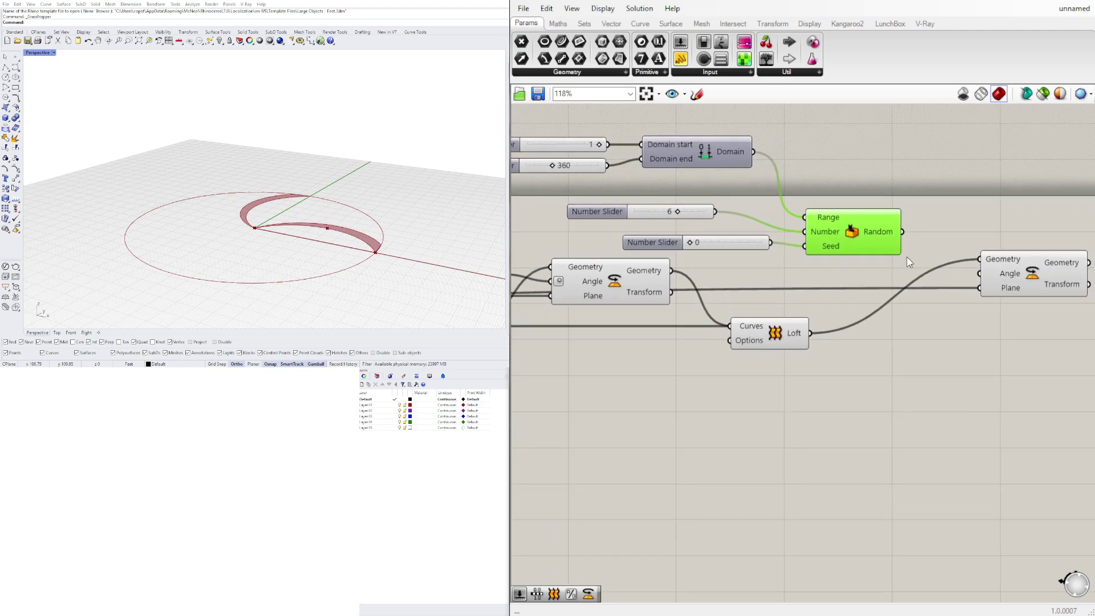
Step: Set the Angle input of the second Rotate component to degrees and connect Random's output to it
click(1003, 275)
right_click(1004, 274)
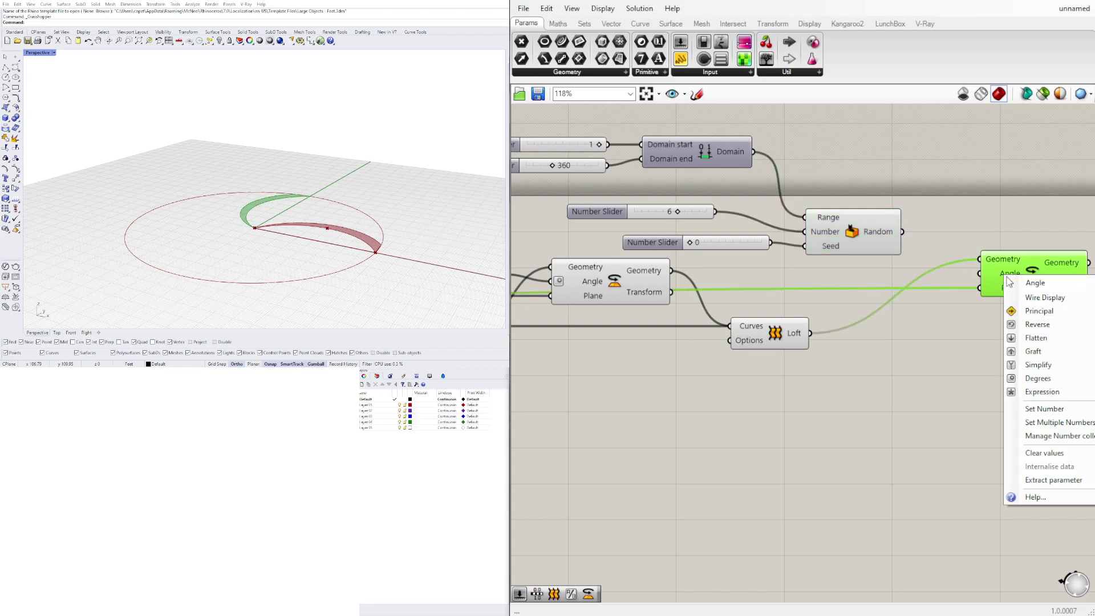
click(1035, 379)
drag(902, 231, 968, 274)
click(939, 209)
right_drag(646, 225, 721, 240)
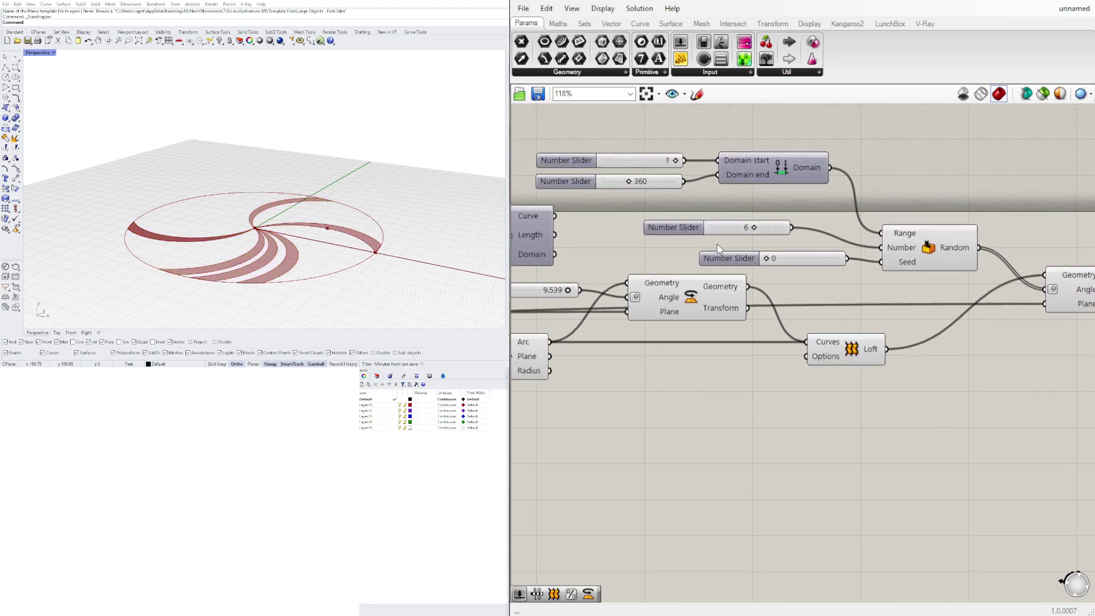
Step: Set Random's Number slider to 10 and its Seed slider to 3
scroll(721, 240, up, 3)
drag(779, 215, 836, 213)
drag(818, 276, 849, 274)
scroll(788, 235, down, 3)
right_drag(671, 201, 740, 310)
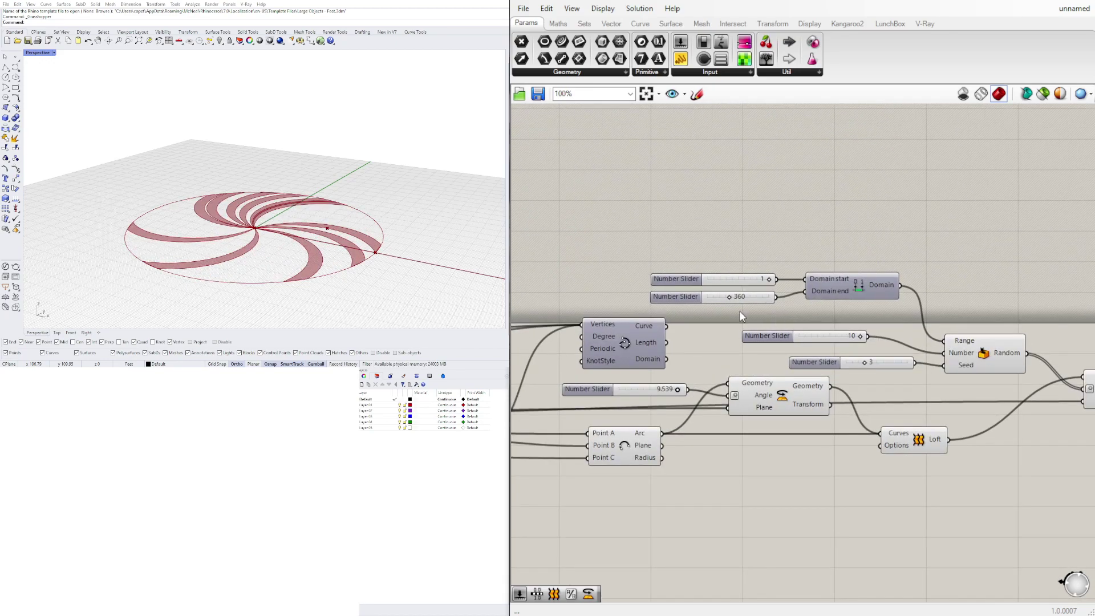
Step: Set the Domain end slider to 347 and align the Seed slider under Random's Number slider
scroll(740, 310, up, 3)
mouse_move(720, 277)
mouse_down()
mouse_move(793, 277)
mouse_move(681, 276)
mouse_move(722, 284)
mouse_up()
scroll(785, 255, down, 2)
scroll(845, 342, up, 2)
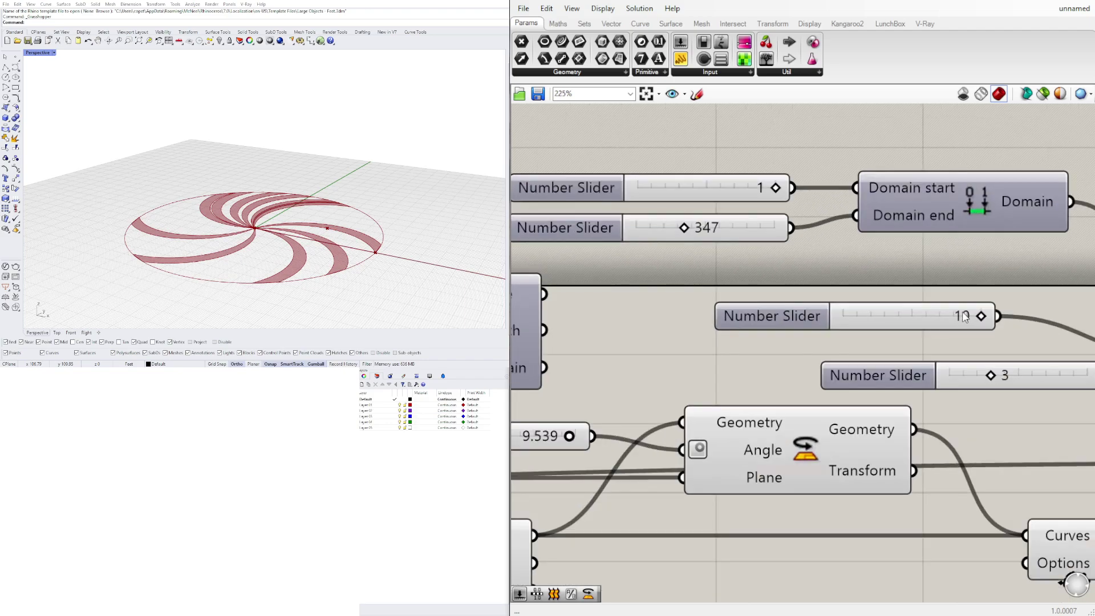
mouse_move(982, 316)
mouse_down()
mouse_move(941, 317)
mouse_move(987, 315)
mouse_up()
scroll(592, 285, down, 4)
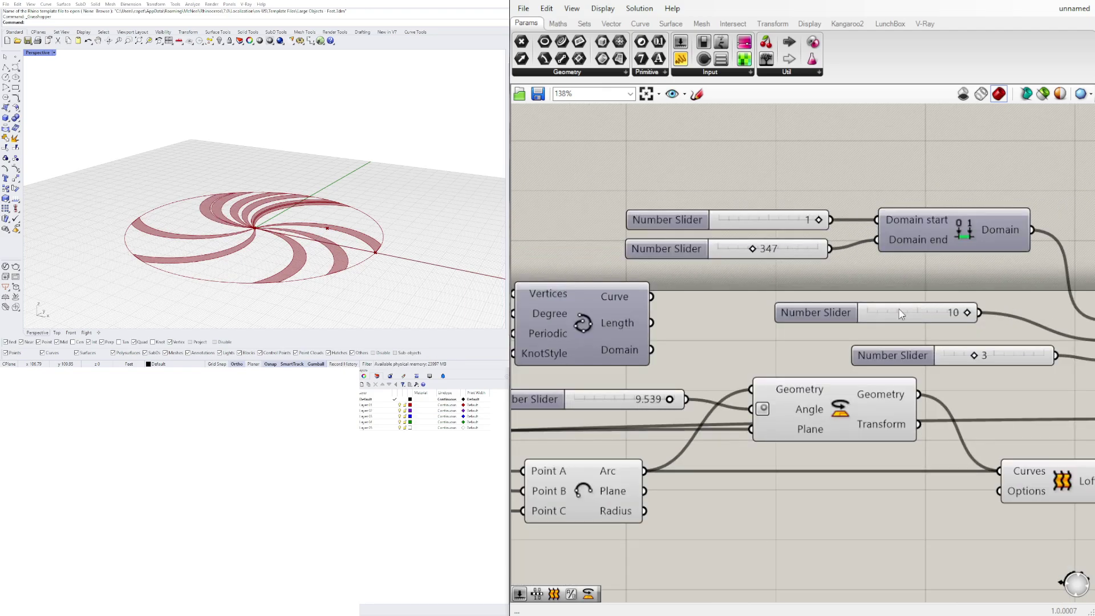
click(711, 324)
drag(710, 324, 688, 321)
Step: Set the angle slider of the first Rotate component to 9.916
right_drag(221, 235, 359, 265)
scroll(617, 387, up, 4)
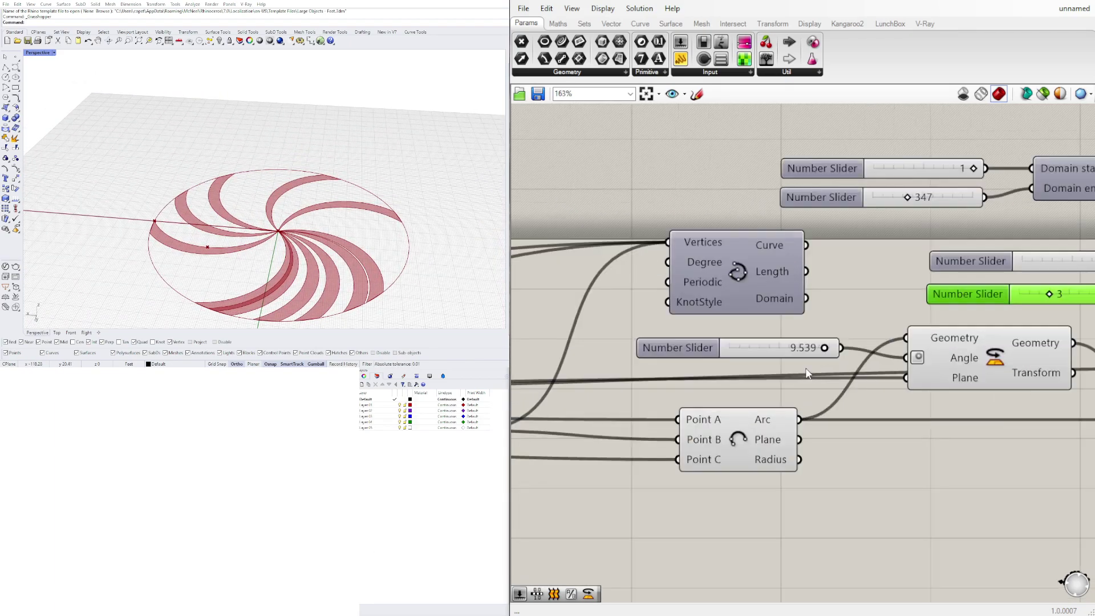
mouse_move(828, 357)
mouse_down()
mouse_move(792, 362)
mouse_move(837, 337)
mouse_move(832, 354)
mouse_up()
right_drag(336, 230, 312, 119)
scroll(308, 109, down, 4)
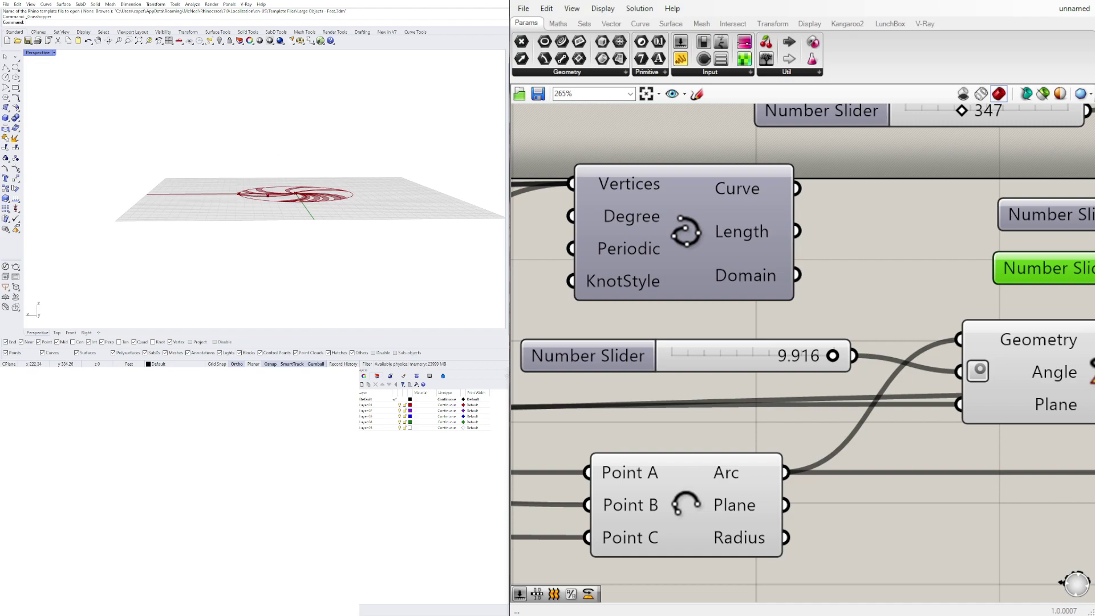
Step: Examine the Random component and the rotated blades produced by the second Rotate component
scroll(685, 334, down, 8)
right_drag(695, 328, 732, 297)
click(948, 280)
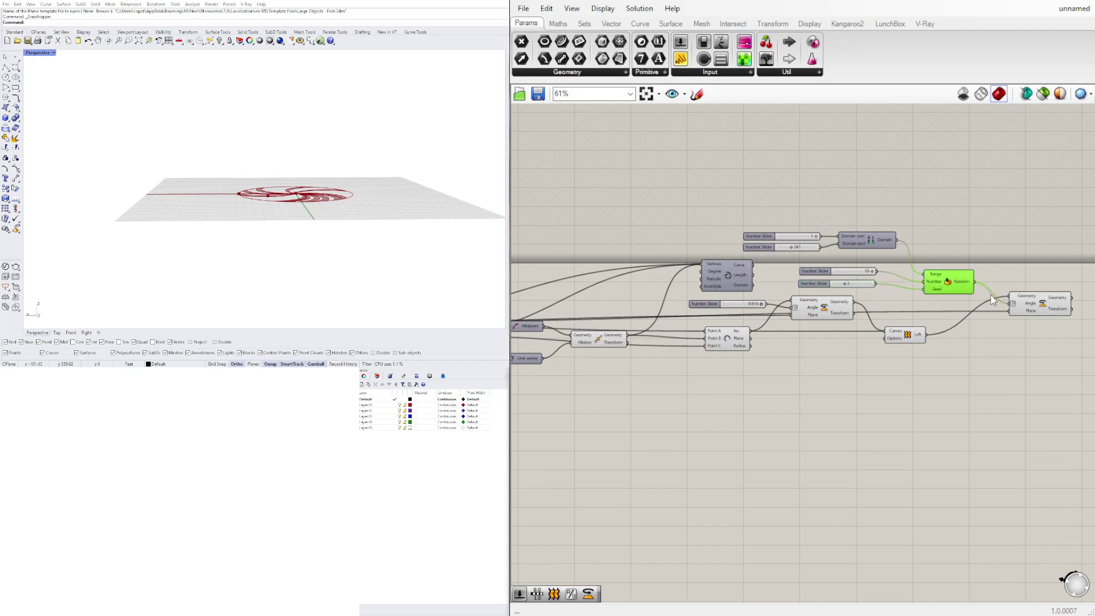
click(1054, 304)
scroll(1054, 304, up, 4)
right_drag(419, 181, 288, 195)
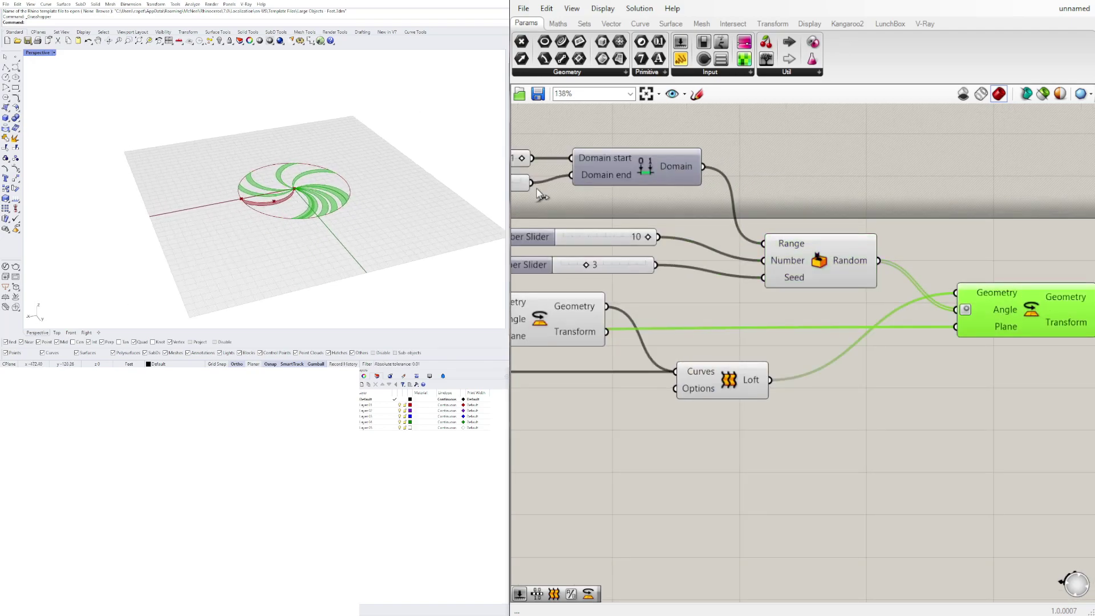
scroll(759, 361, down, 4)
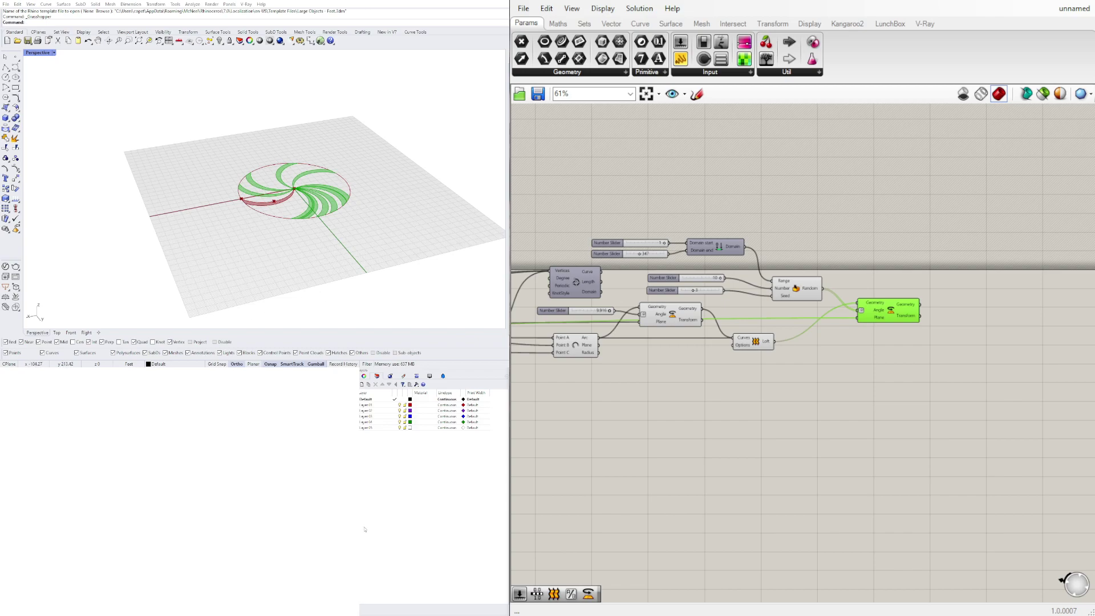
Step: Add a Move component below the circle's End Points component and connect the center point container to its Geometry input
click(744, 409)
scroll(734, 407, down, 3)
right_drag(660, 403, 812, 374)
scroll(589, 386, up, 3)
right_drag(589, 385, 782, 393)
click(697, 301)
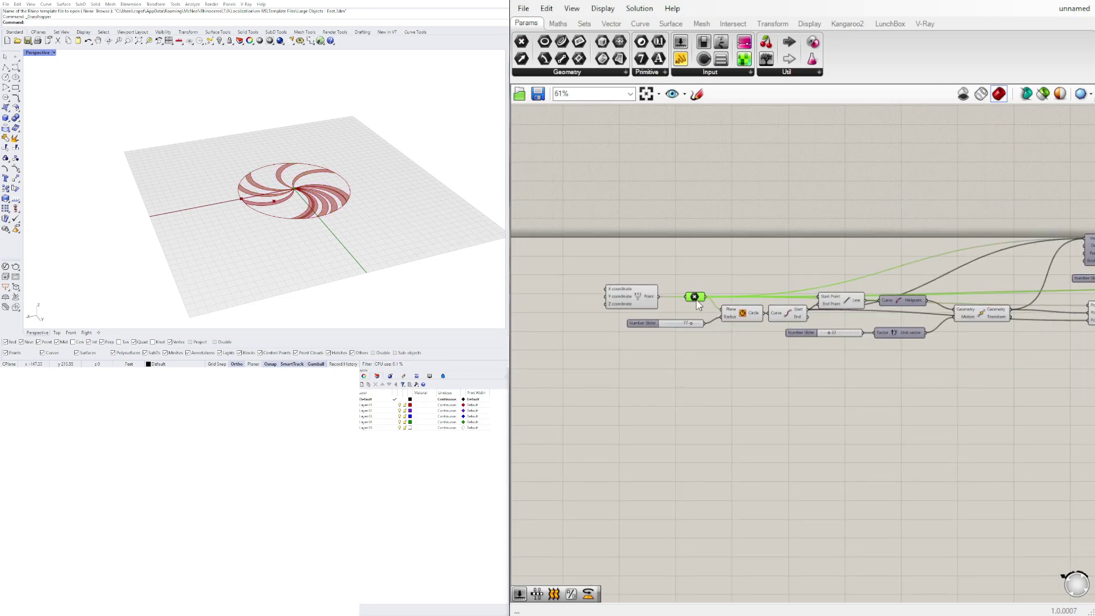
double_click(788, 472)
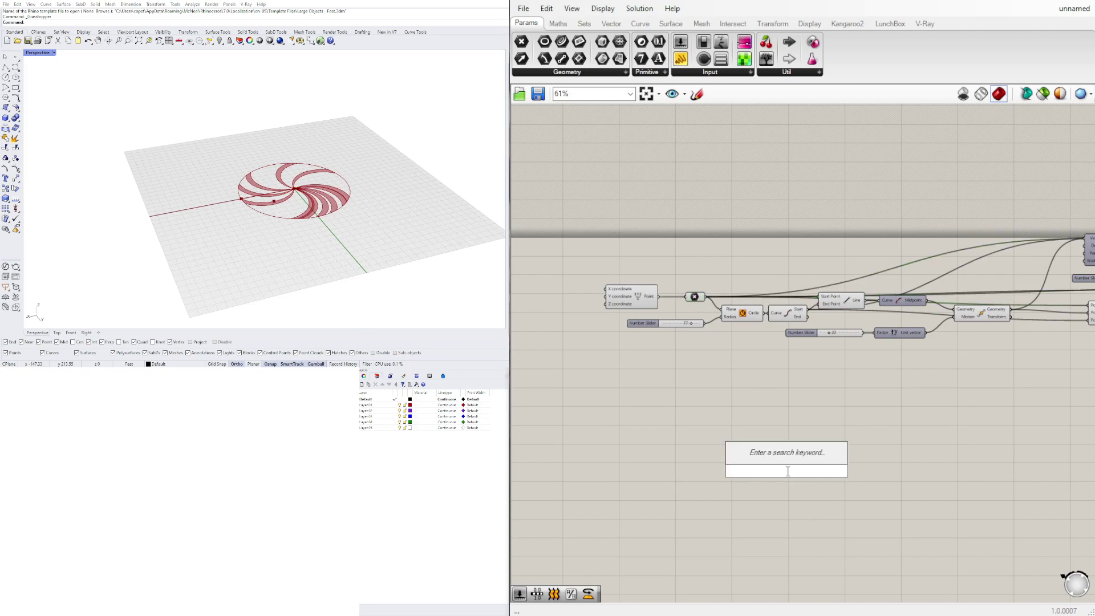
text(mo)
click(746, 412)
drag(787, 471, 861, 416)
drag(706, 297, 791, 355)
Step: Add a Unit Z component before the new Move component and connect its Unit vector output to Motion
double_click(717, 373)
text(unit)
click(709, 354)
drag(743, 370, 752, 366)
drag(761, 365, 778, 366)
click(776, 366)
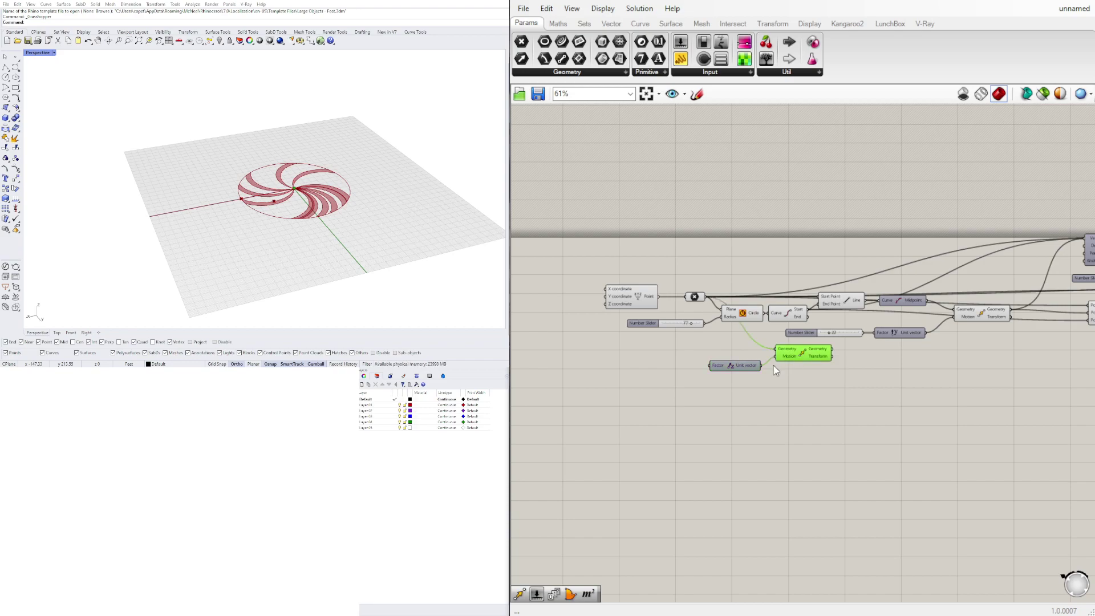
Step: Add a number slider of 150 connected to Unit Z's Factor input, and place it beside Unit Z
double_click(600, 369)
text(150)
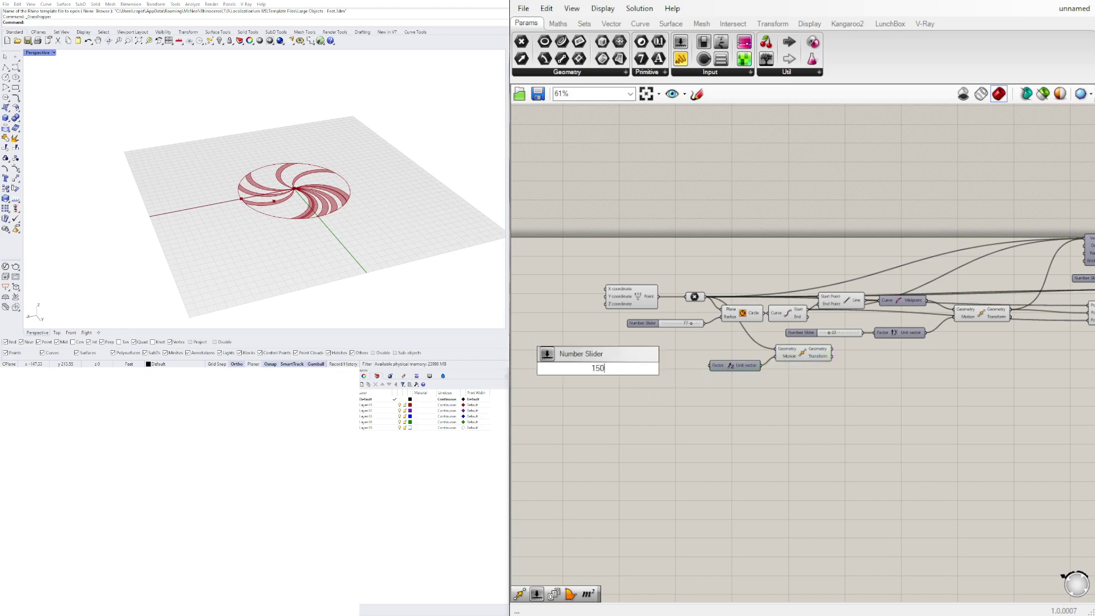
key(Return)
drag(637, 370, 712, 365)
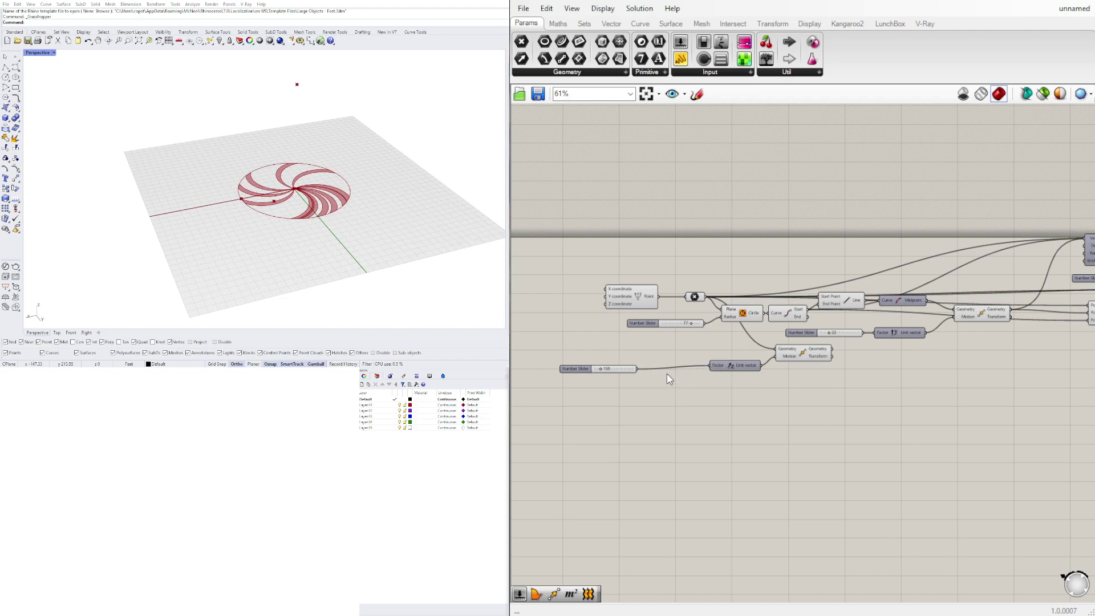
drag(573, 369, 623, 364)
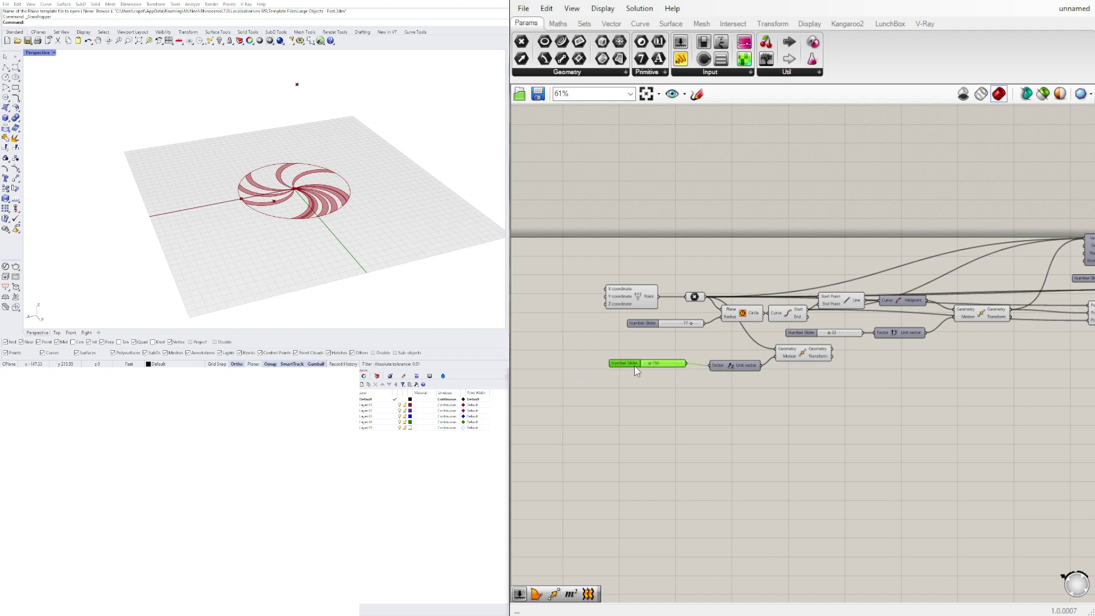
drag(803, 358, 801, 356)
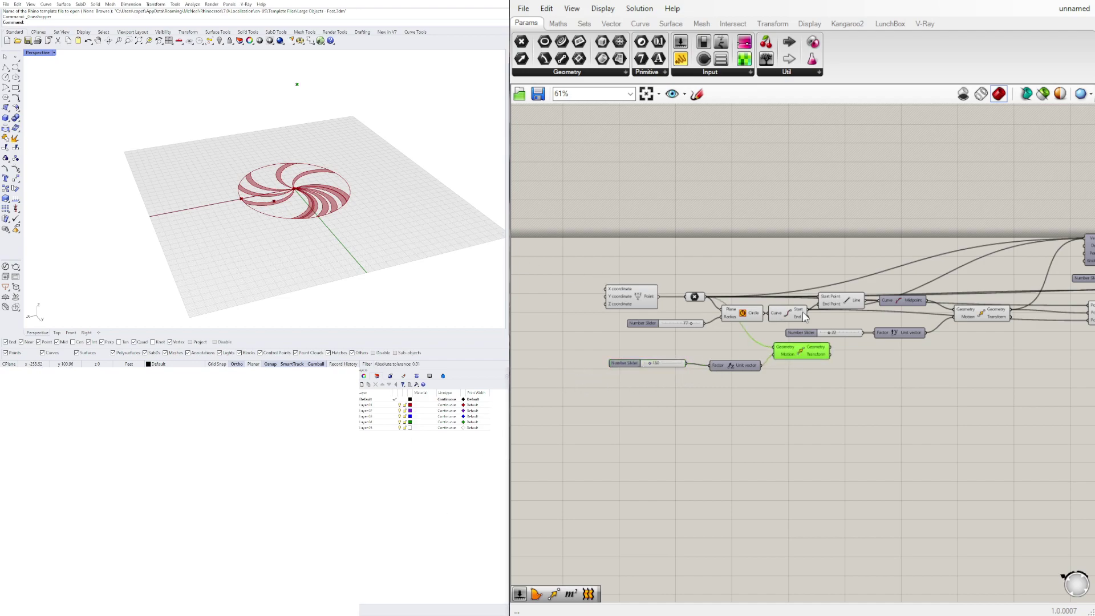
Step: Add a Nurbs Curve component after the new Move component
click(696, 296)
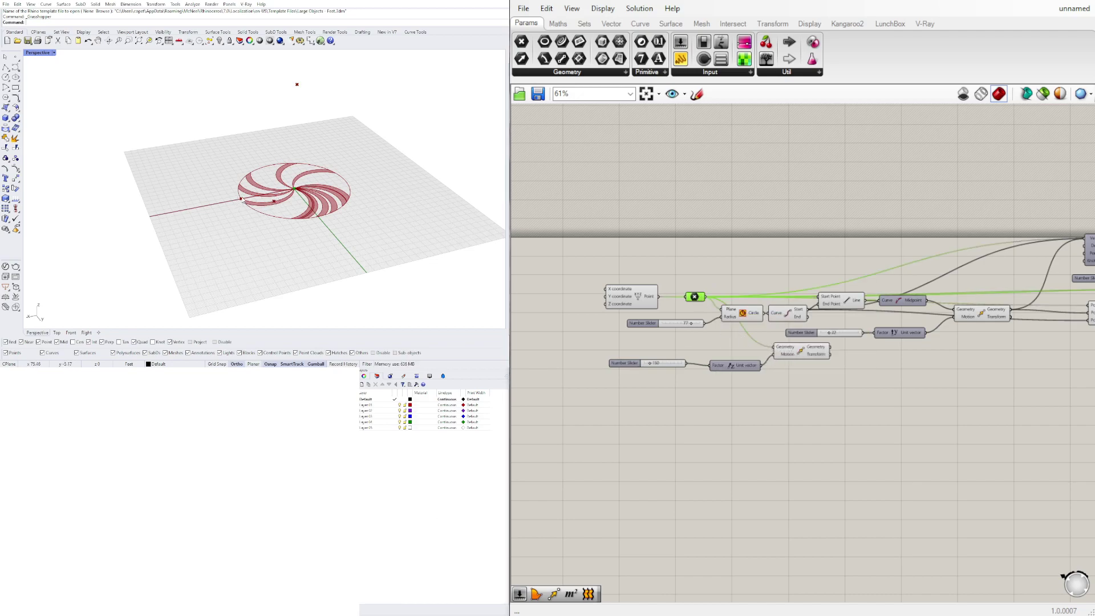
right_drag(986, 316, 891, 319)
click(886, 317)
right_drag(987, 337, 900, 336)
right_drag(635, 337, 711, 304)
click(683, 287)
right_drag(797, 302, 893, 309)
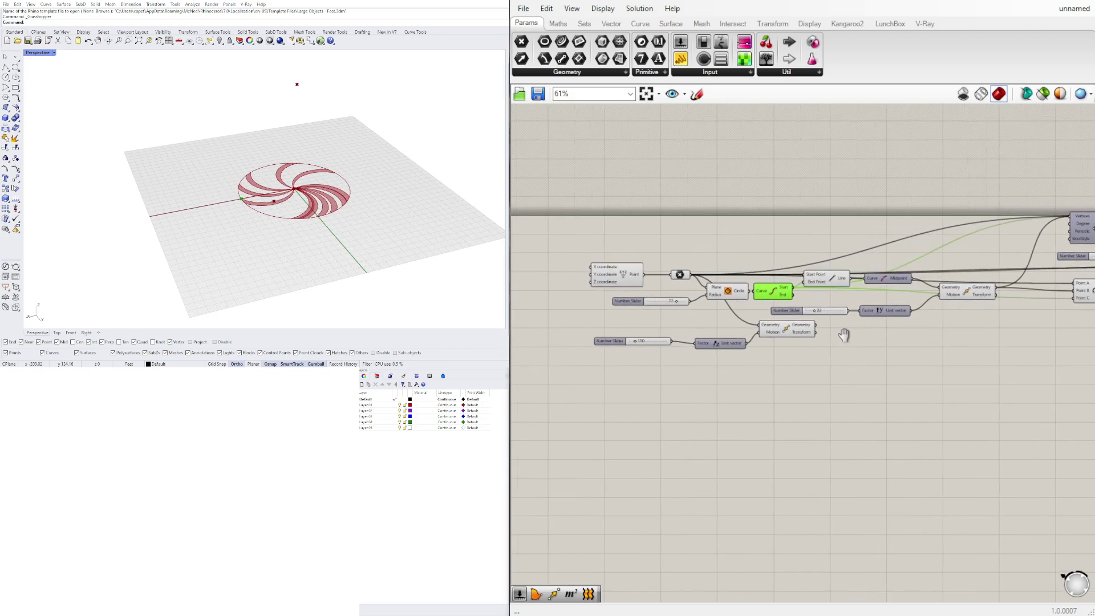
double_click(895, 344)
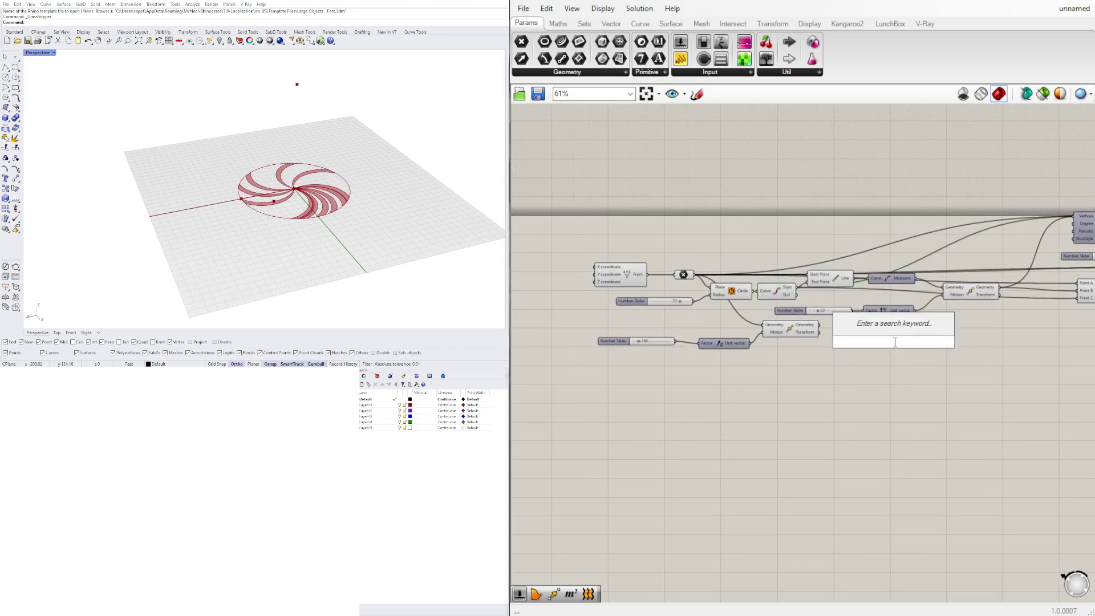
text(nub)
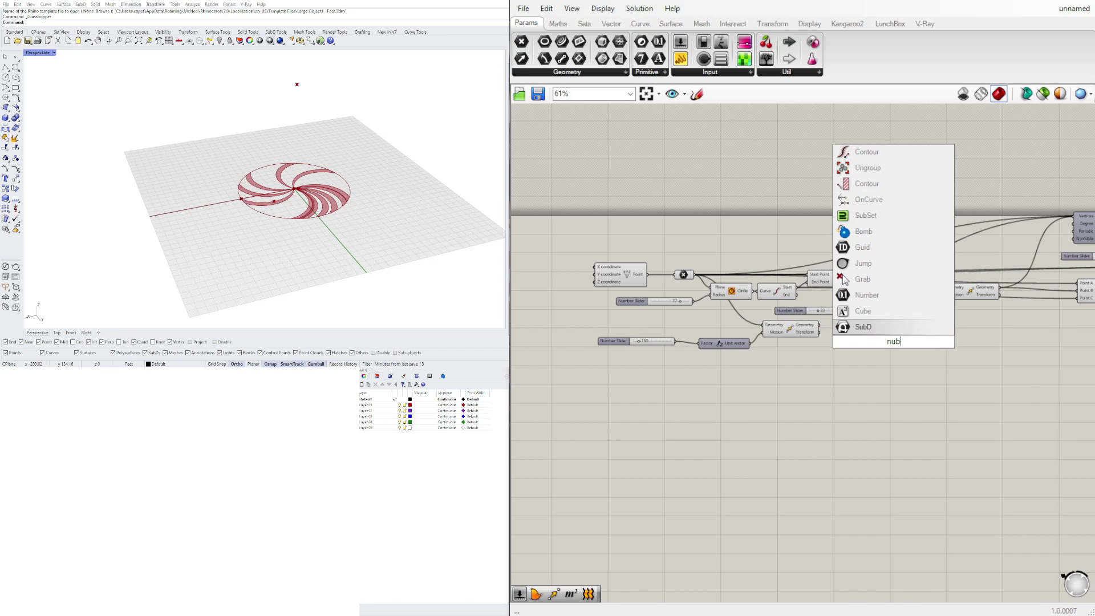
key(BackSpace)
text(r)
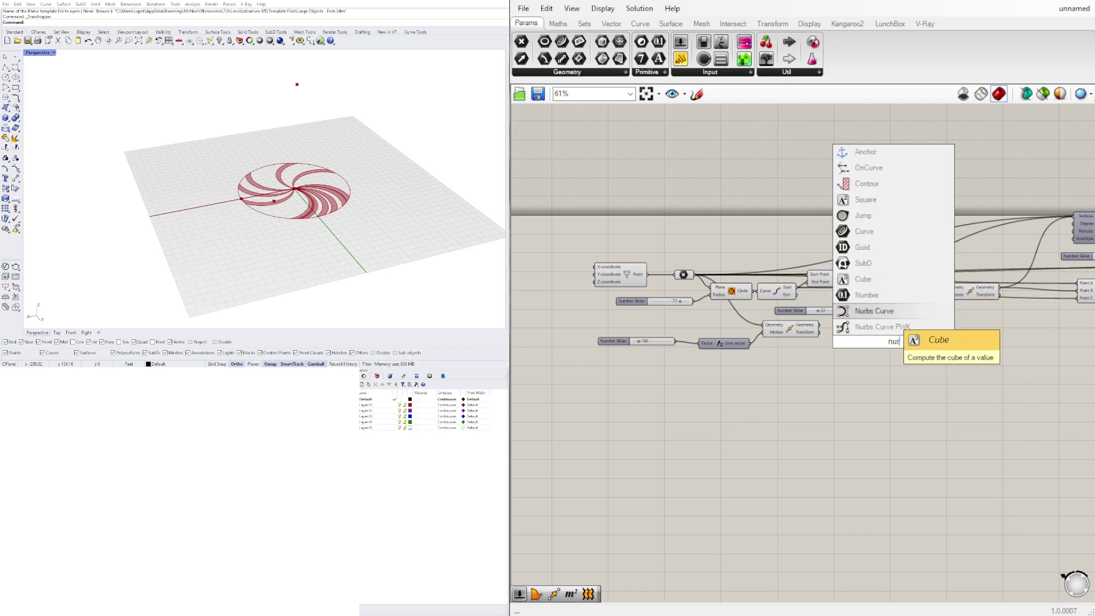
click(888, 312)
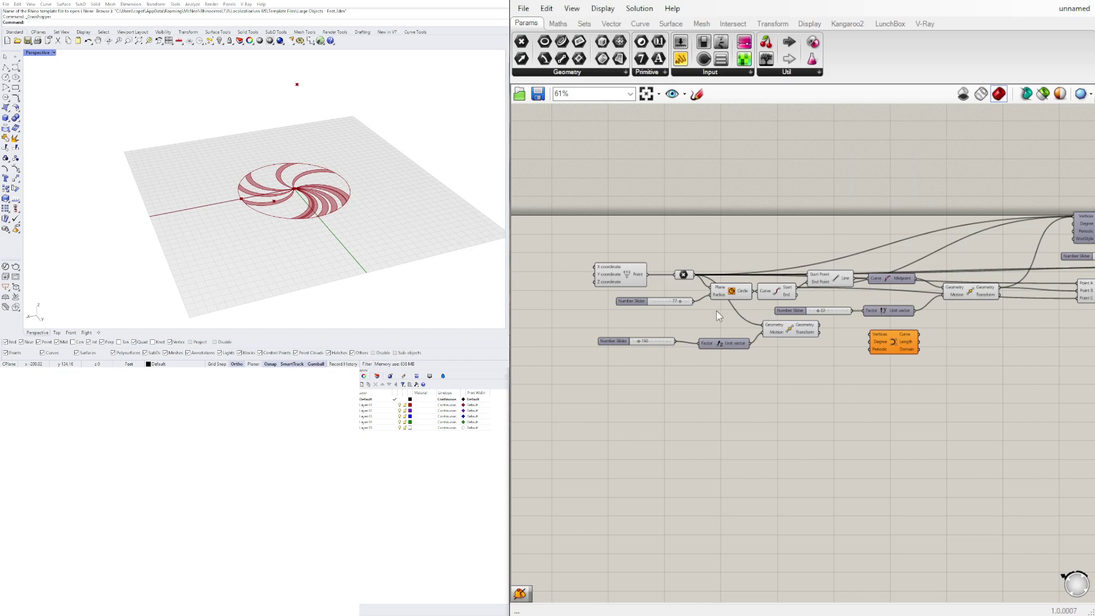
Step: Connect the End output of the circle's End Points component to the Vertices input of Nurbs Curve
click(686, 275)
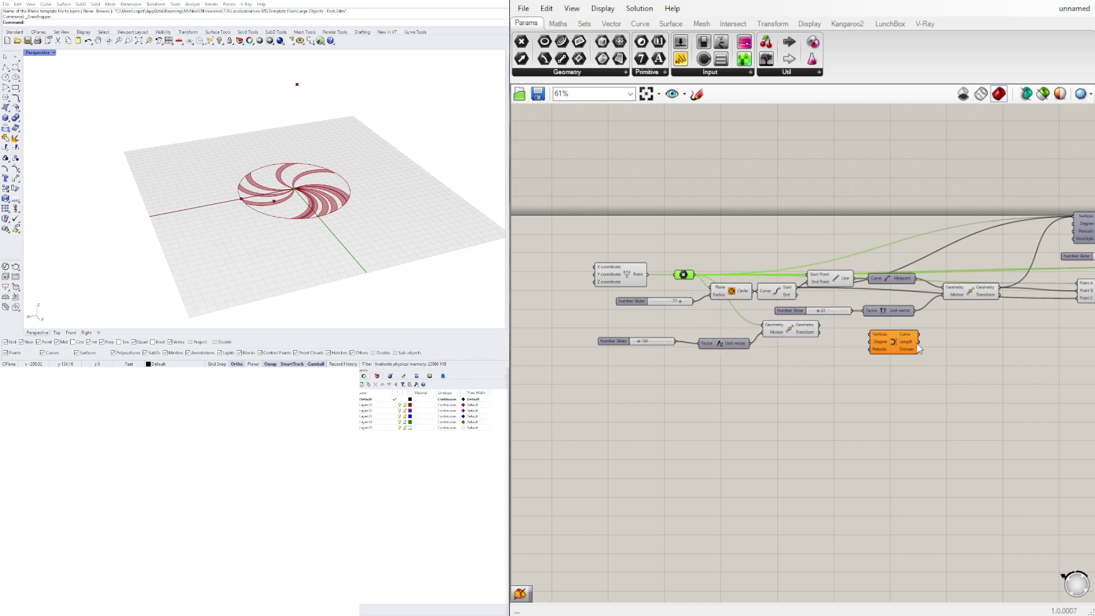
drag(913, 337, 917, 338)
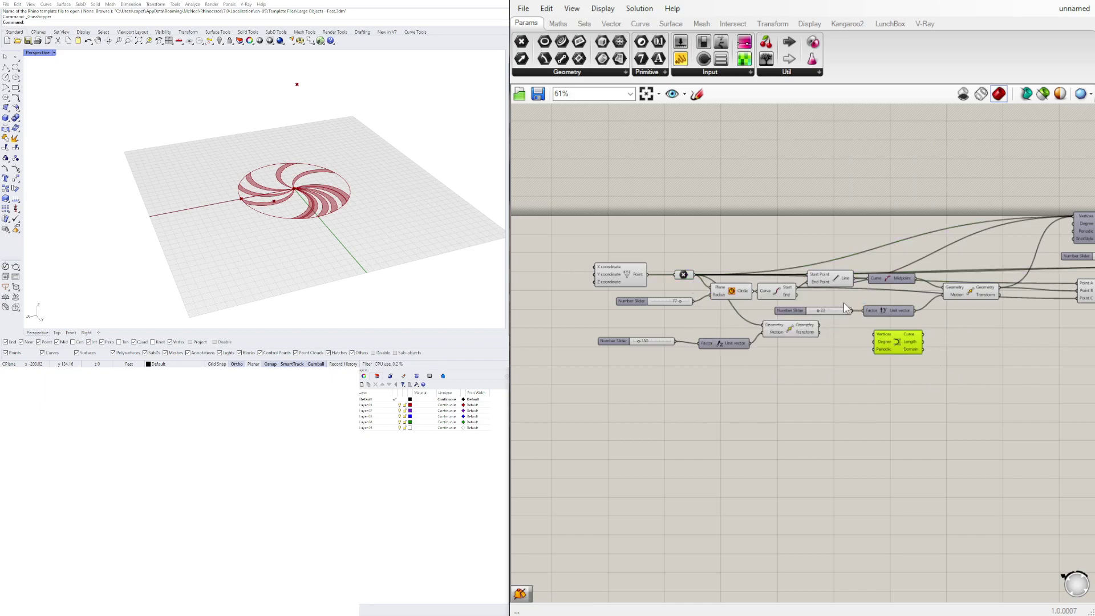
click(781, 294)
drag(797, 294, 878, 336)
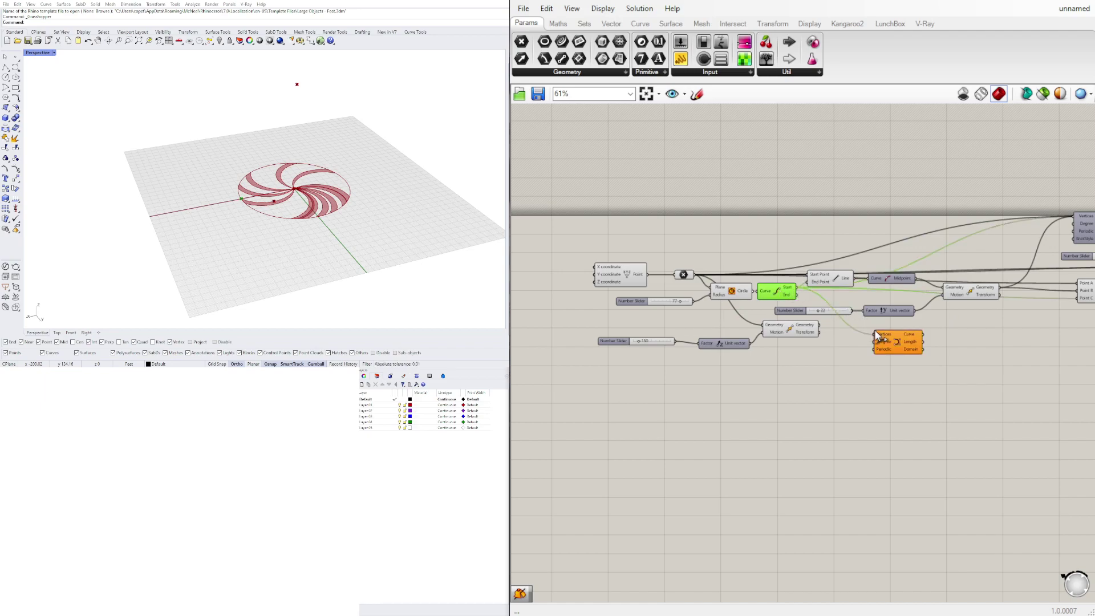
click(788, 328)
right_drag(905, 388, 837, 387)
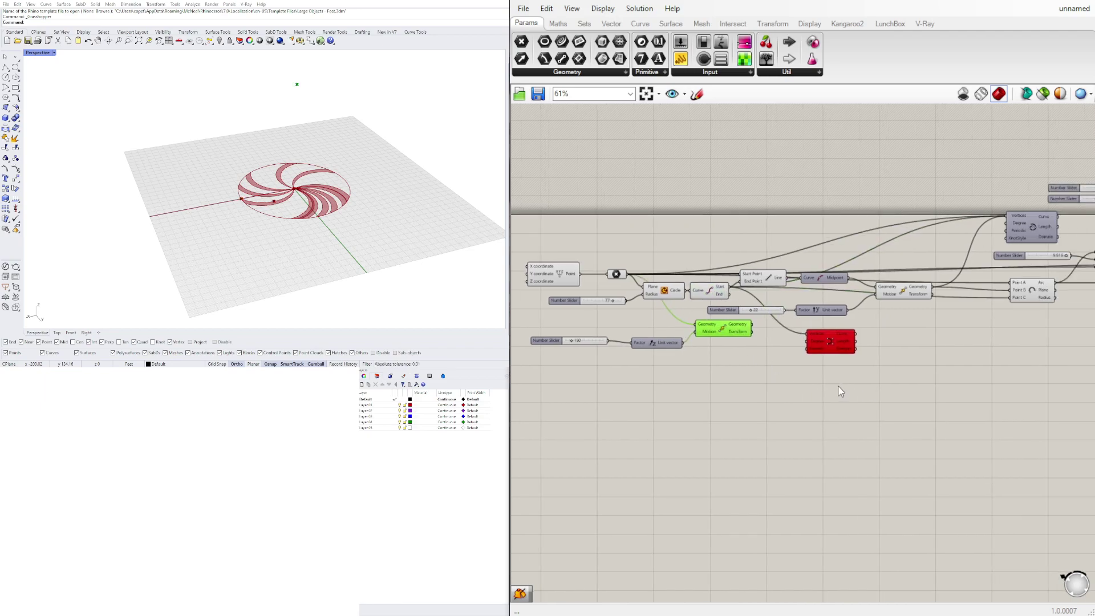
Step: Add the center point and the new Move component's Geometry output to the Vertices input of Nurbs Curve
click(618, 276)
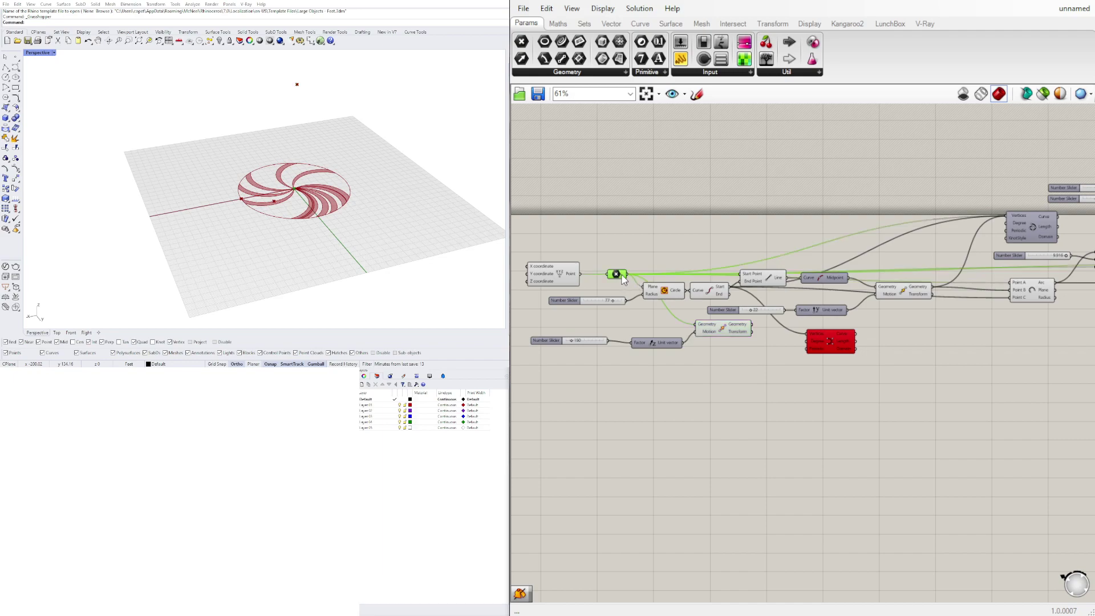
drag(628, 275, 834, 336)
click(723, 334)
click(767, 330)
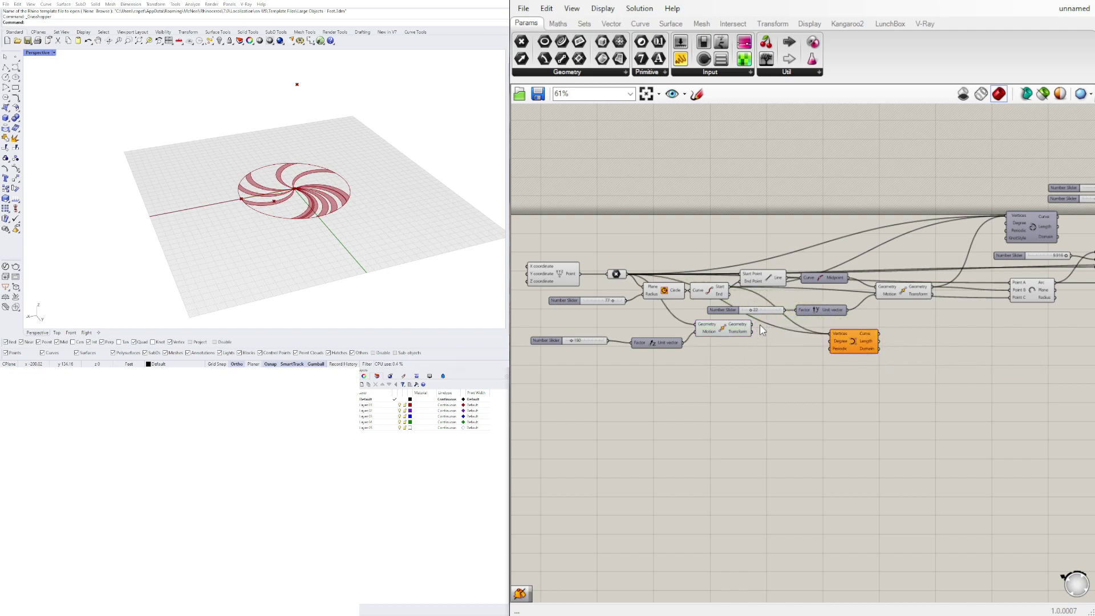
drag(753, 329, 830, 333)
click(832, 338)
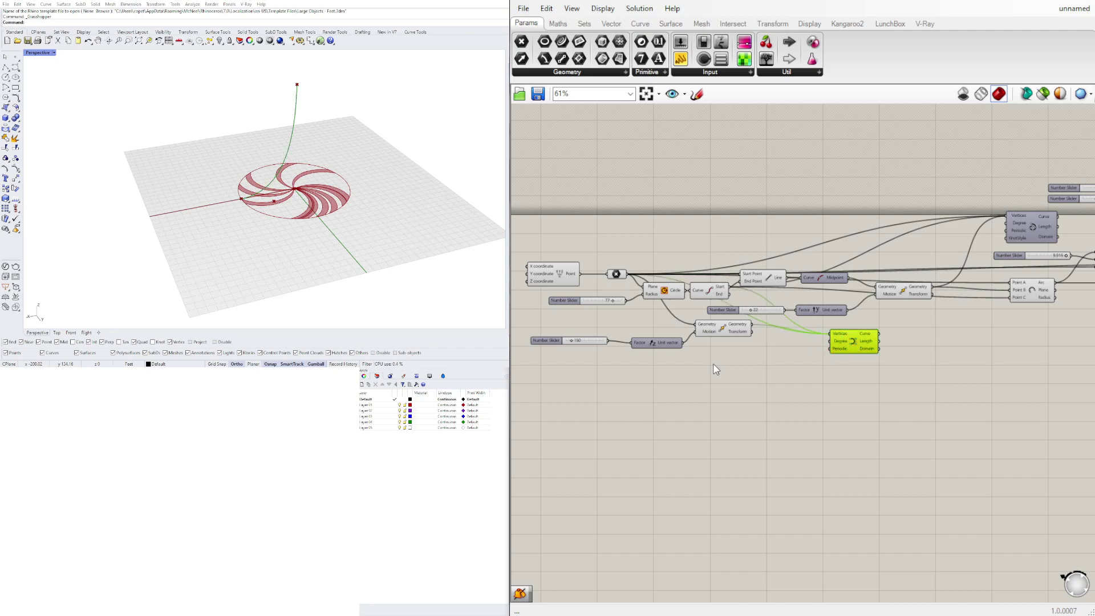
Step: Lower the upper limit of the number slider feeding Unit Z, and set its value to 100
scroll(633, 382, up, 5)
mouse_move(648, 375)
mouse_down()
mouse_move(677, 372)
mouse_move(643, 374)
mouse_up()
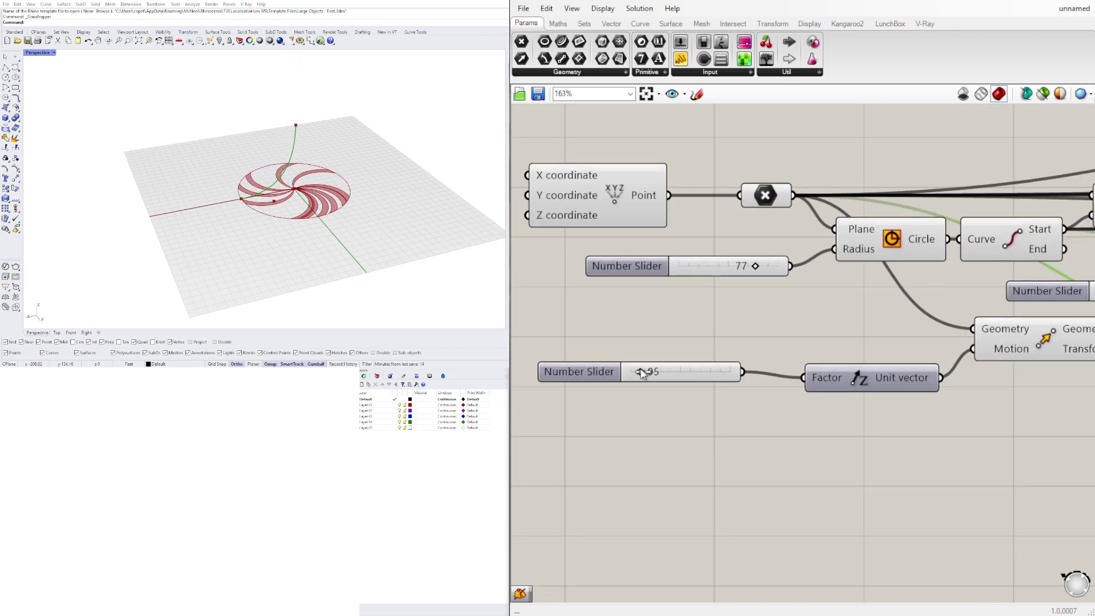
double_click(611, 372)
double_click(637, 401)
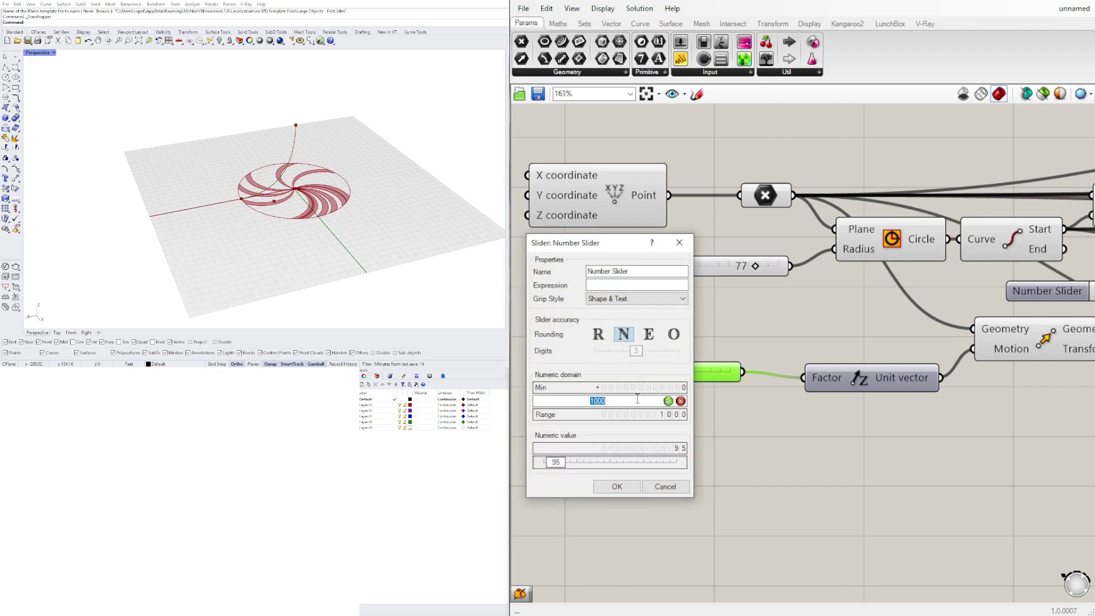
click(622, 481)
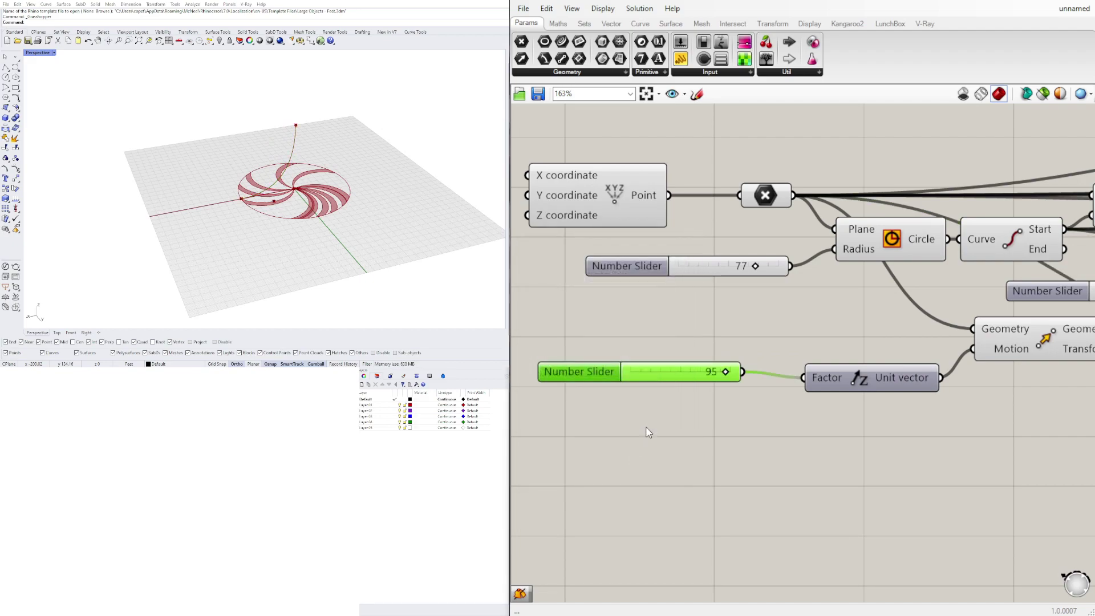
drag(726, 374, 749, 374)
Step: Add a Line component and connect it between the center point and the new Move component's Geometry output
right_drag(377, 222, 268, 191)
scroll(615, 282, down, 5)
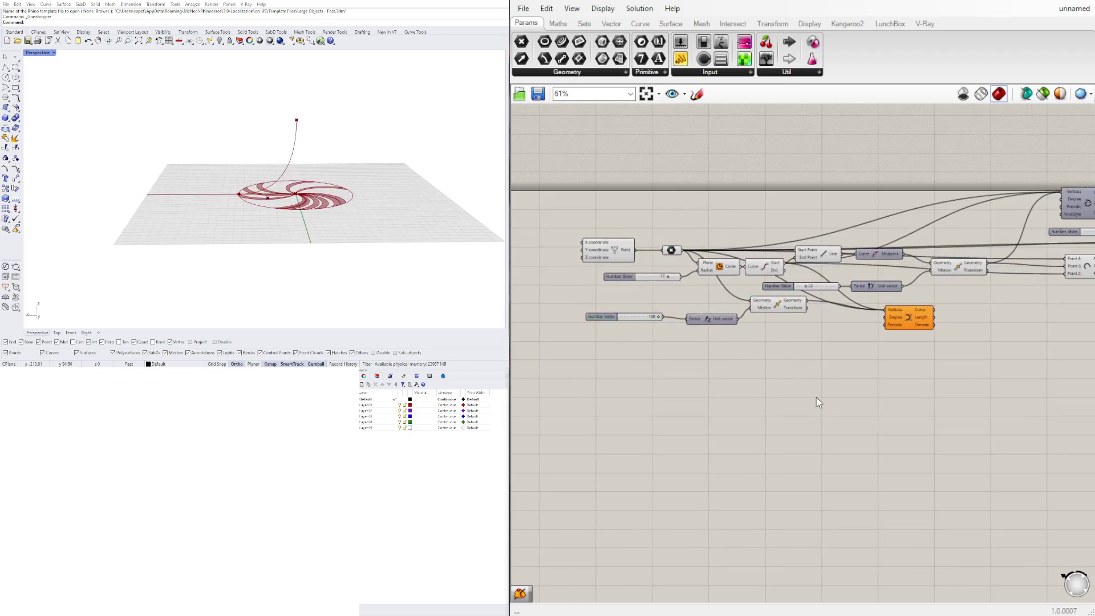
scroll(297, 194, up, 2)
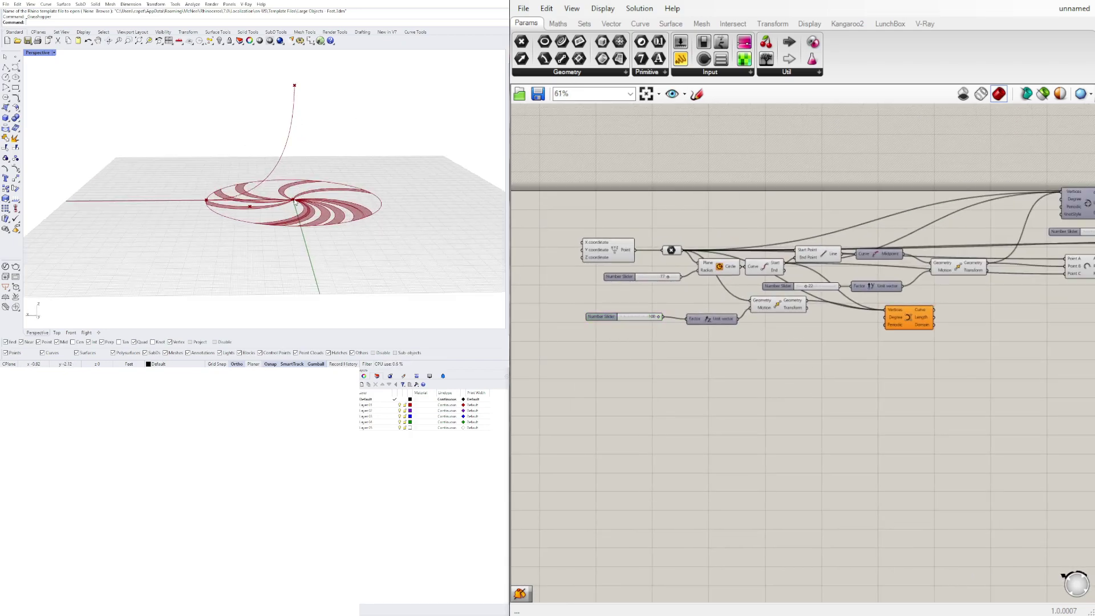
double_click(804, 365)
text(line)
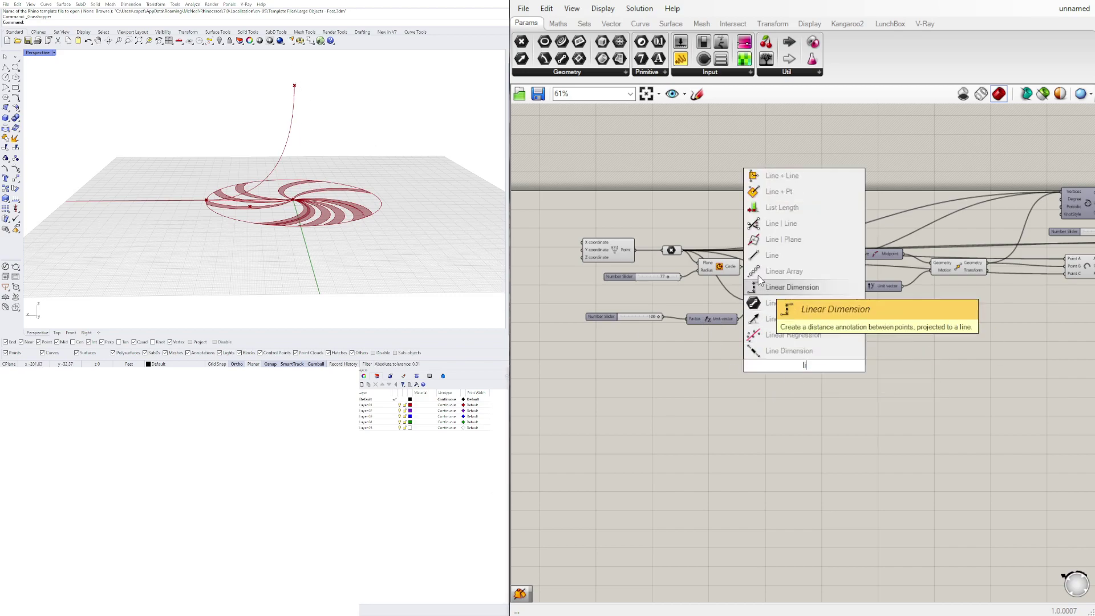
click(759, 253)
drag(801, 357, 791, 337)
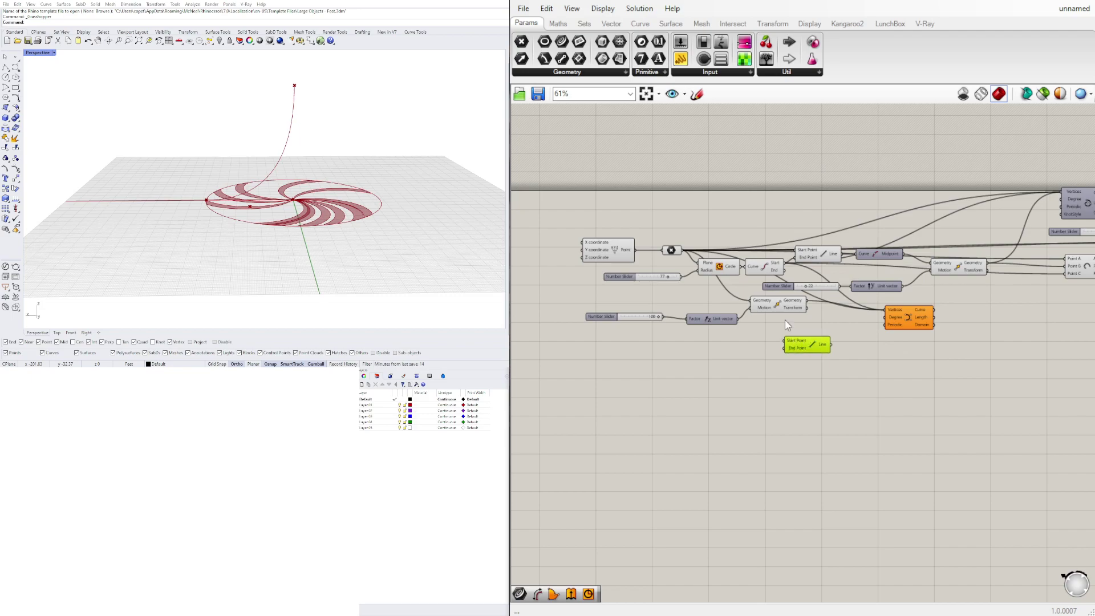
click(674, 253)
drag(687, 250, 911, 349)
click(777, 306)
Step: Add a Revolution component, and connect the Line output to Axis and the Nurbs Curve output to Curve
double_click(1024, 323)
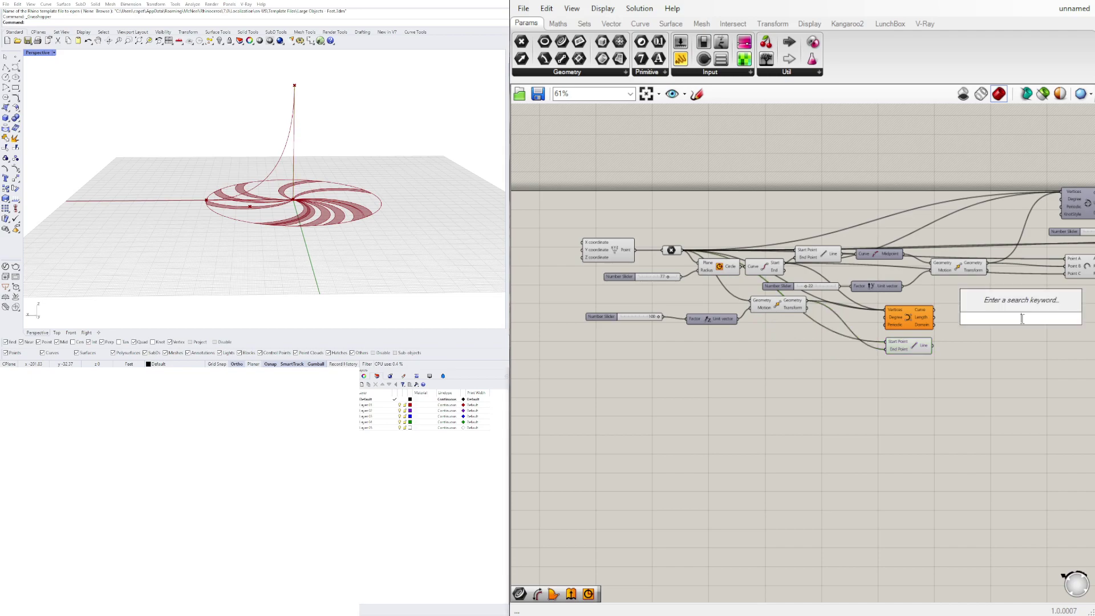
text(rev)
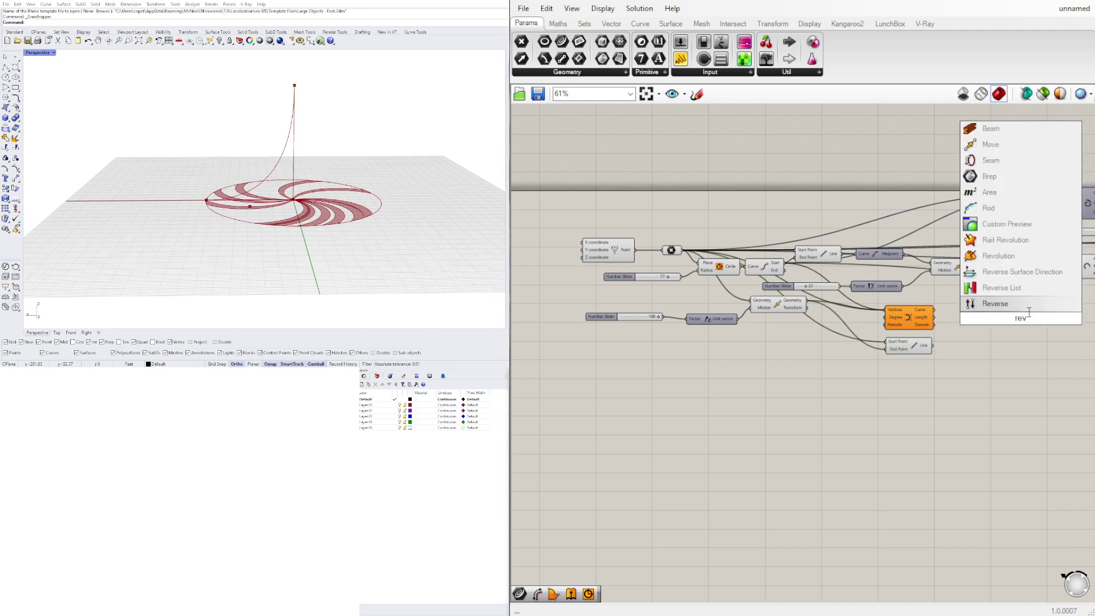
click(1018, 255)
scroll(952, 331, up, 2)
drag(929, 353, 990, 325)
click(912, 317)
drag(927, 303, 988, 315)
click(1004, 341)
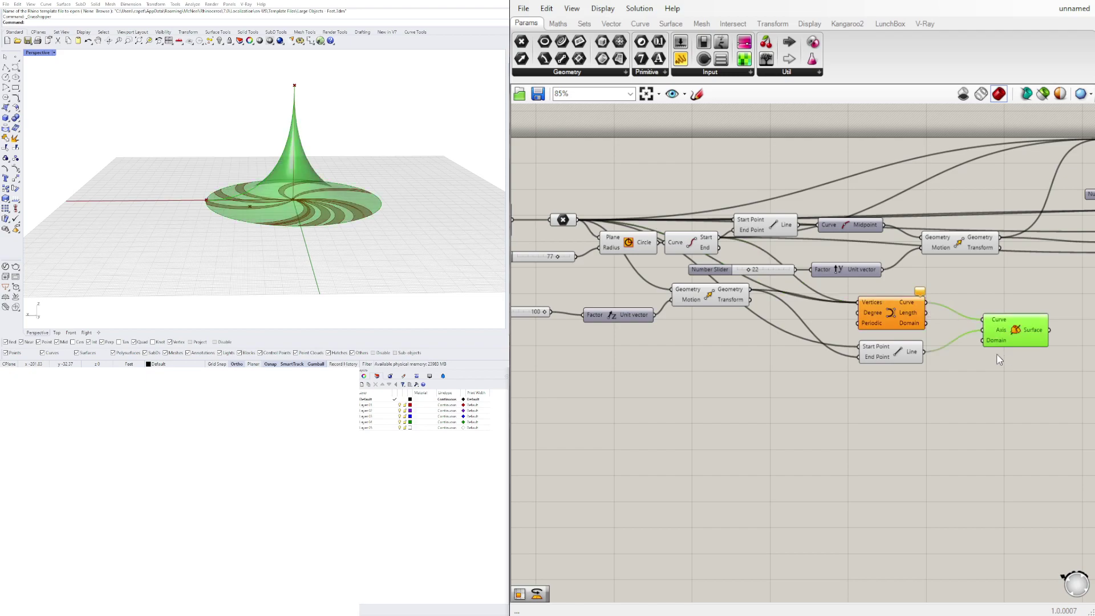
Step: Examine the revolved surface and the rotated blades, both in the definition and in the perspective view
right_drag(683, 391, 833, 402)
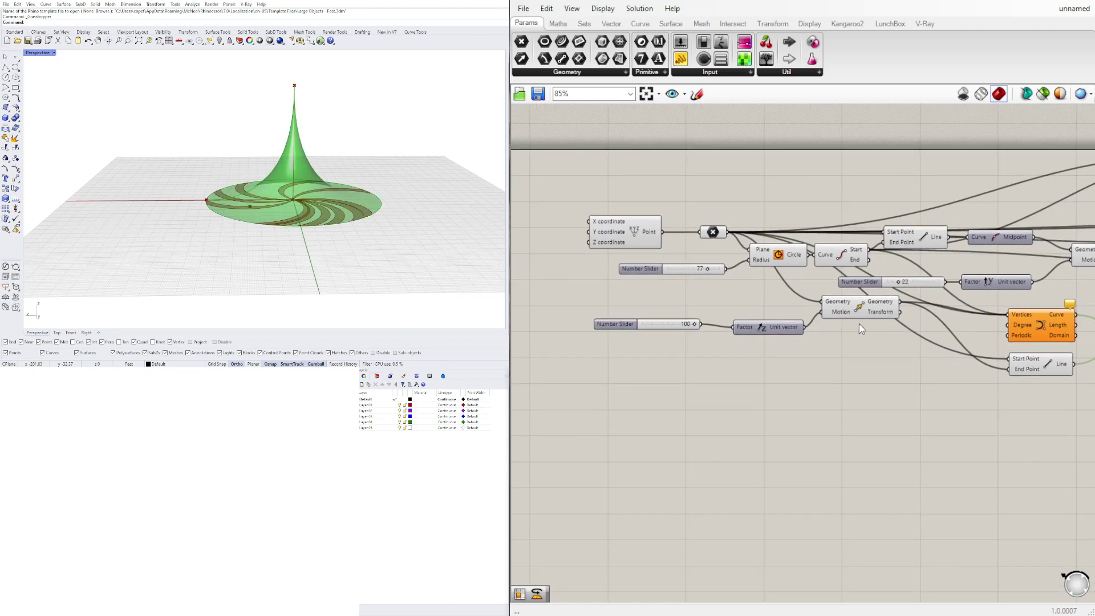
scroll(862, 331, down, 3)
right_drag(1073, 341, 888, 341)
scroll(936, 341, up, 3)
right_drag(970, 377, 759, 403)
click(758, 403)
click(615, 370)
right_drag(386, 218, 292, 177)
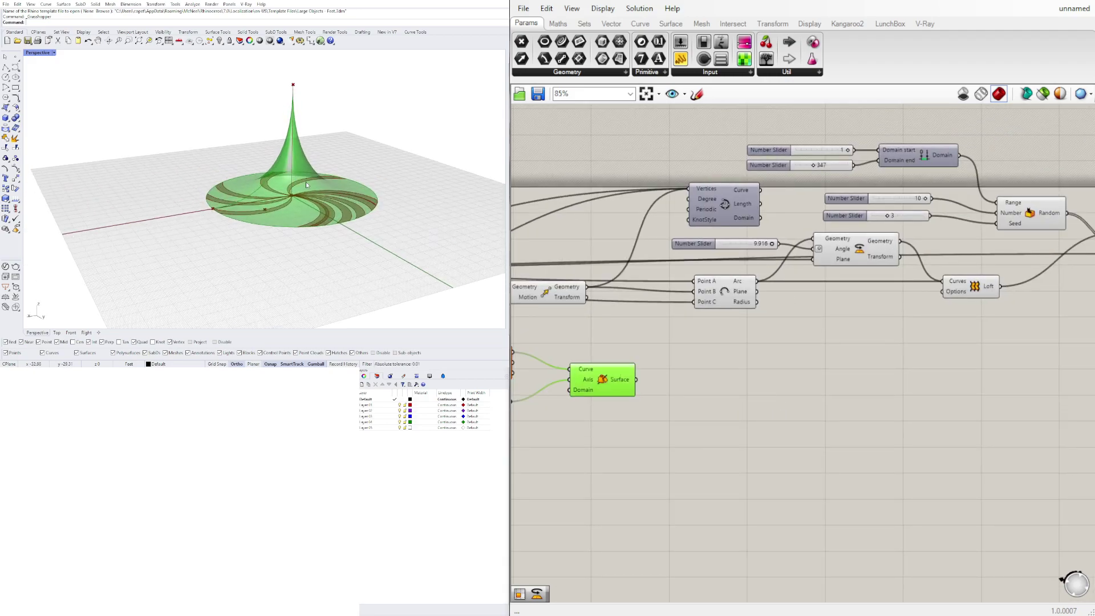
scroll(597, 445, down, 3)
double_click(742, 399)
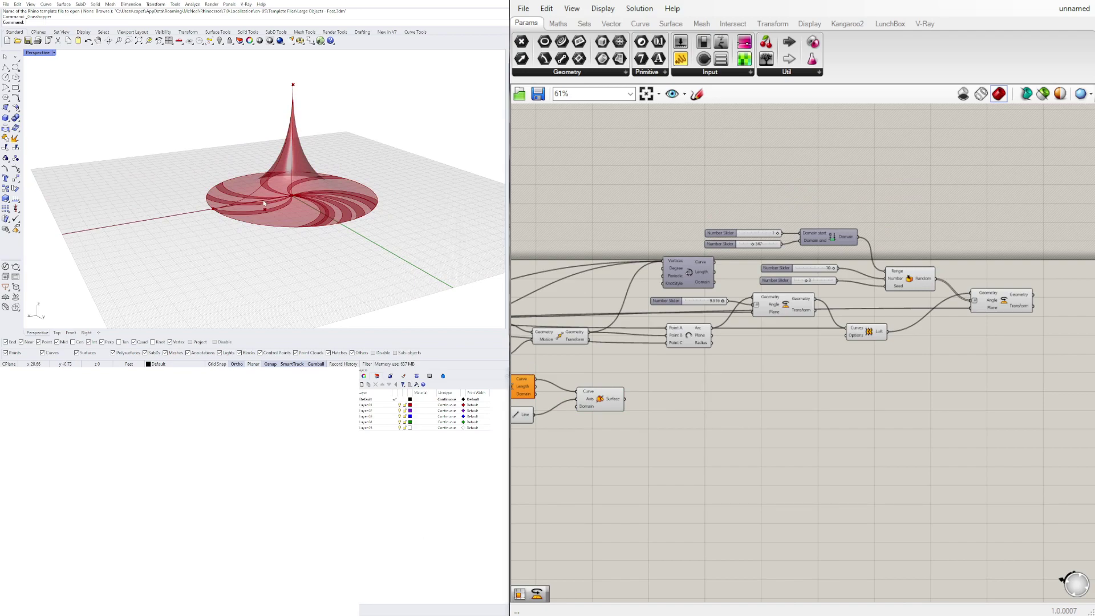
scroll(271, 194, up, 4)
right_drag(271, 194, 248, 209)
scroll(952, 296, down, 3)
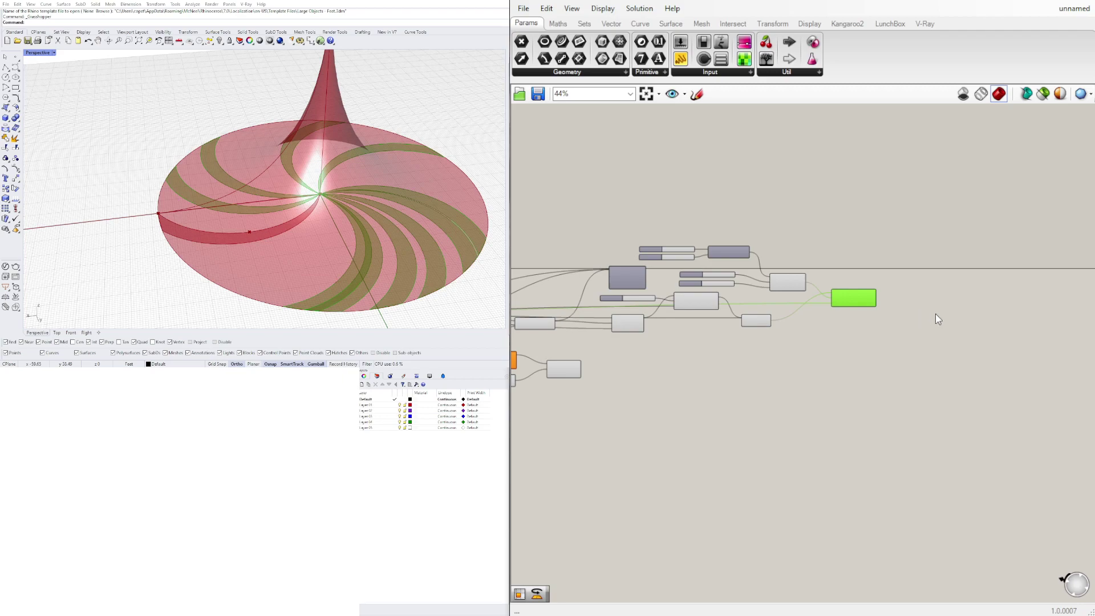
Step: Add an Extrude component and connect the last Rotate component's Geometry output to its Base input
double_click(936, 313)
text(extrude)
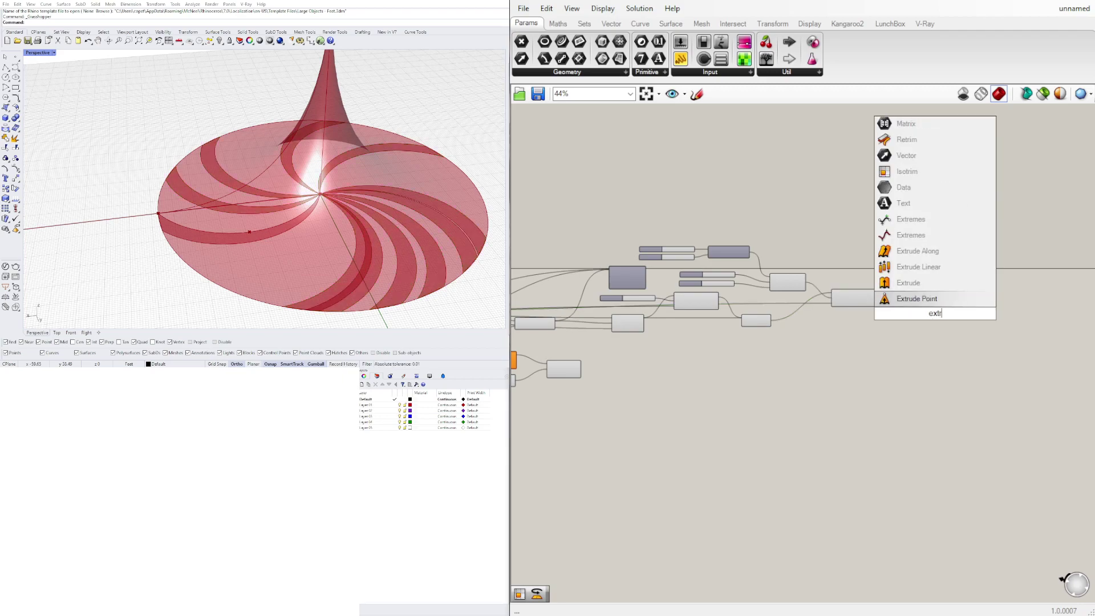
click(899, 299)
scroll(812, 295, up, 3)
drag(888, 289, 954, 317)
double_click(860, 341)
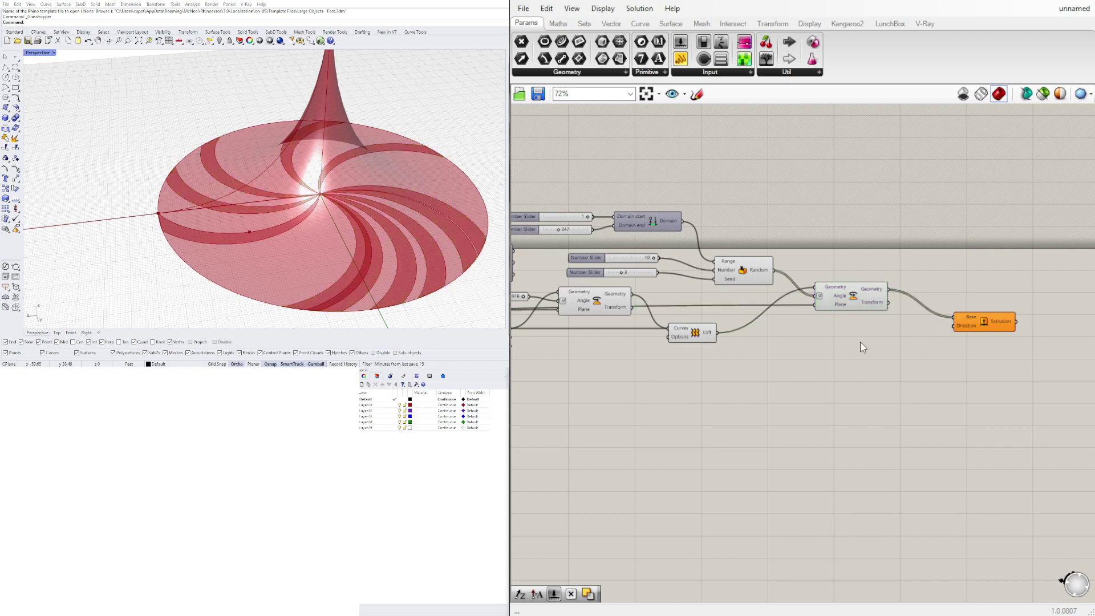
text(z)
click(848, 327)
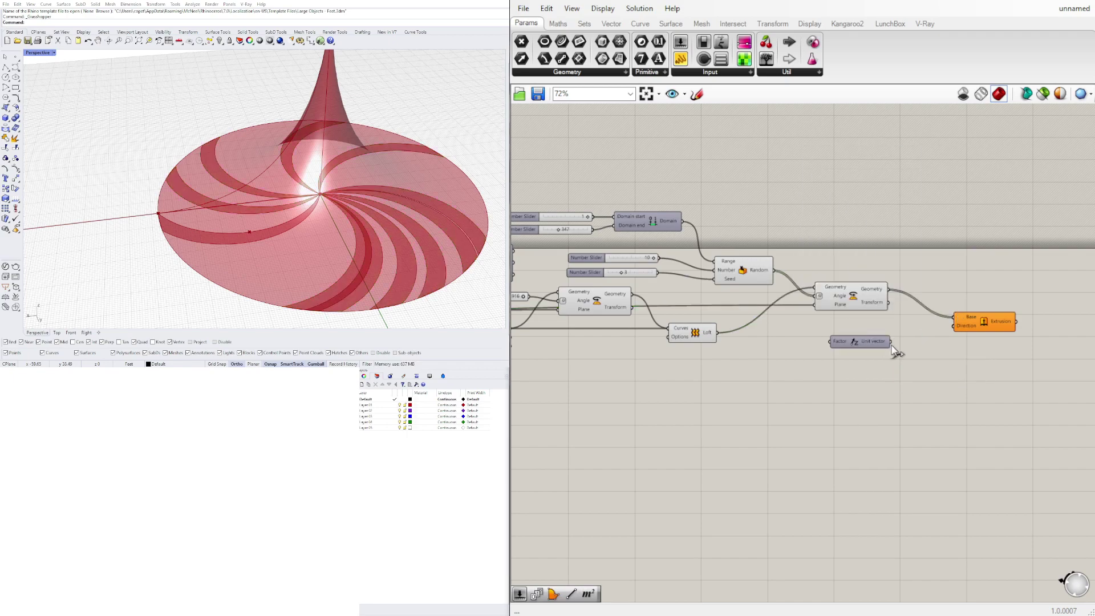
click(863, 344)
drag(864, 350, 945, 326)
Step: Connect the Unit Z vector driven by the 100 slider to the Direction input of Extrude
scroll(886, 357, down, 4)
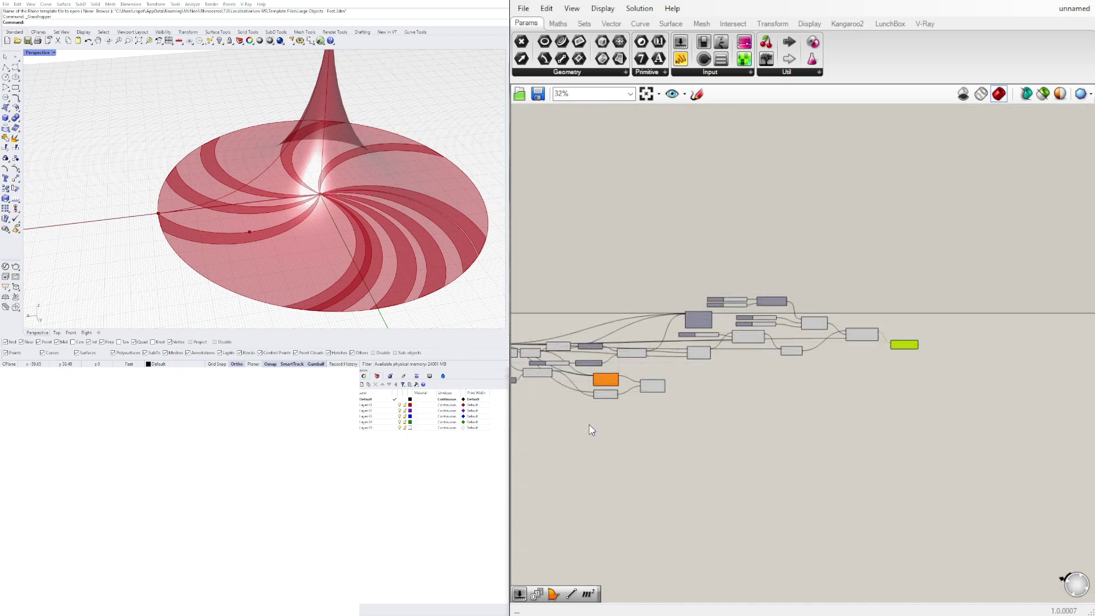
scroll(590, 432, up, 4)
click(534, 338)
scroll(683, 363, down, 5)
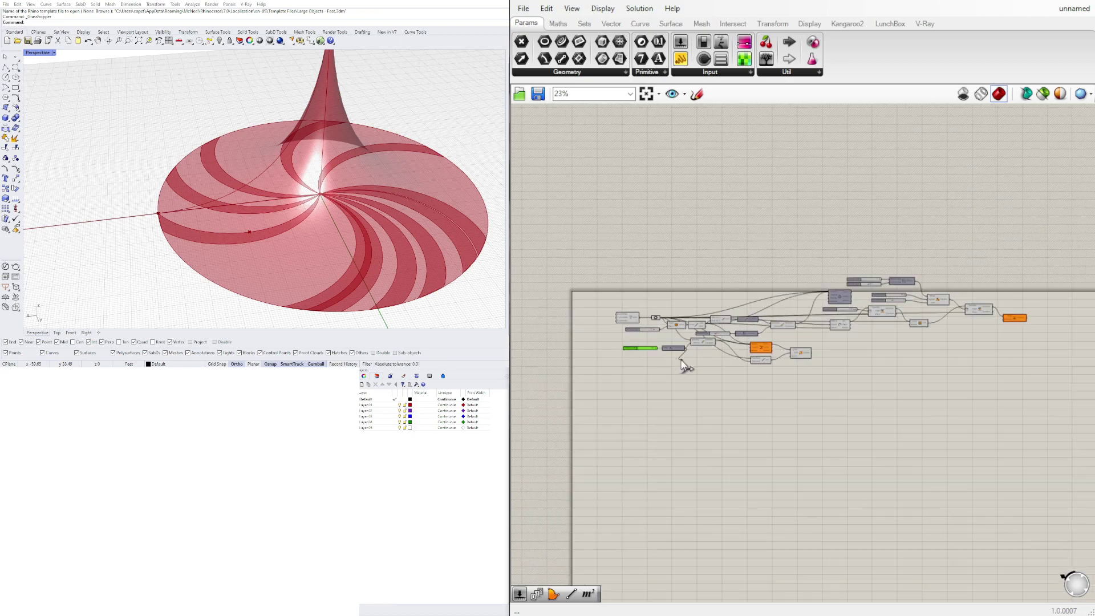
scroll(766, 348, up, 5)
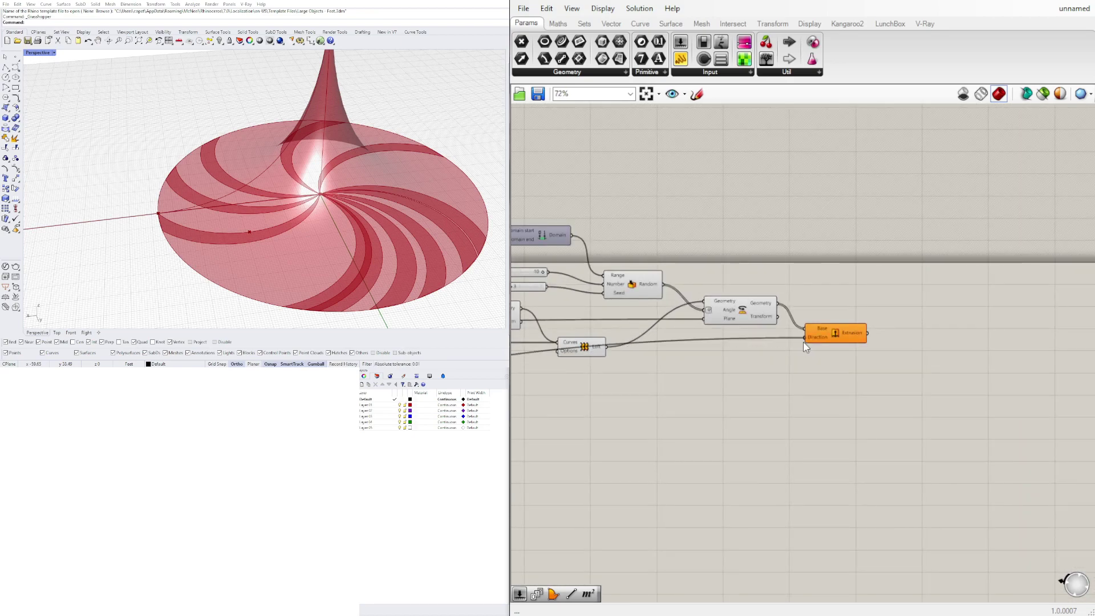
drag(803, 342, 804, 340)
click(831, 326)
Step: Examine the extruded blades from several angles and compare them with the last Rotate component's geometry
scroll(197, 180, down, 8)
right_drag(197, 180, 267, 224)
scroll(267, 224, up, 3)
scroll(790, 344, up, 2)
right_drag(790, 344, 873, 349)
click(816, 305)
right_drag(234, 246, 347, 196)
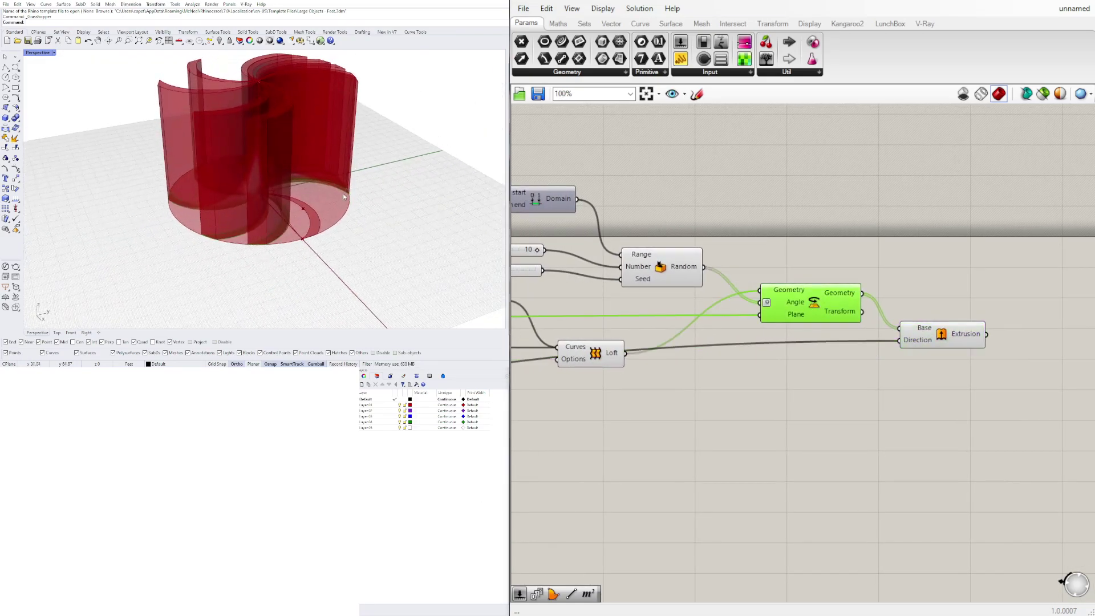
Step: Add the original Loft output to the Base input of Extrude alongside the rotated blades
right_drag(833, 335, 871, 341)
right_drag(759, 378, 911, 365)
click(657, 298)
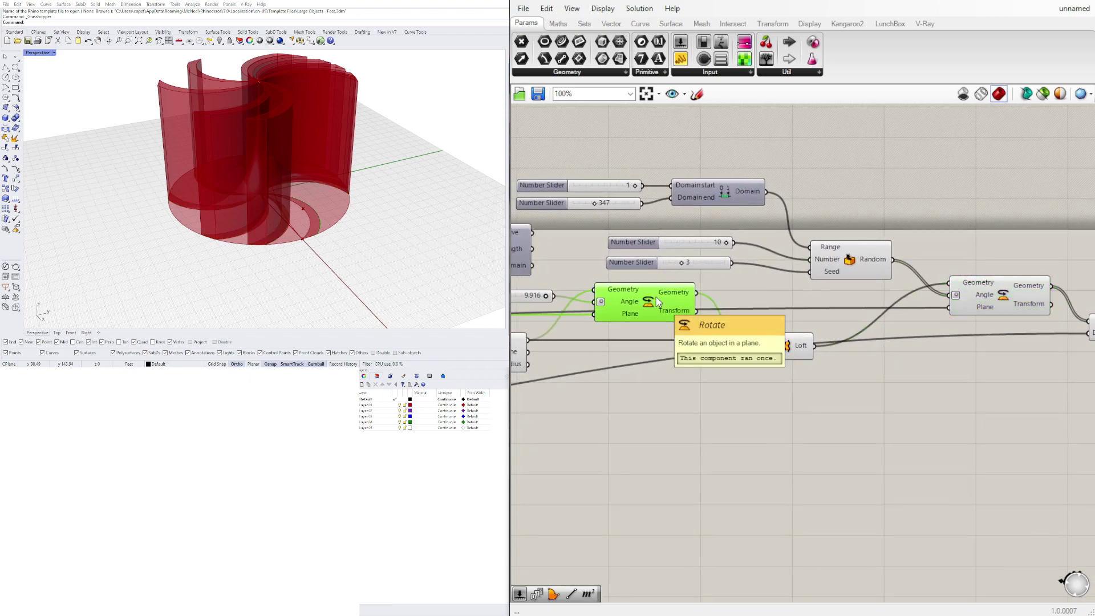
click(798, 344)
right_drag(816, 336, 625, 321)
shift+drag(618, 330, 923, 321)
click(923, 342)
right_drag(339, 190, 389, 195)
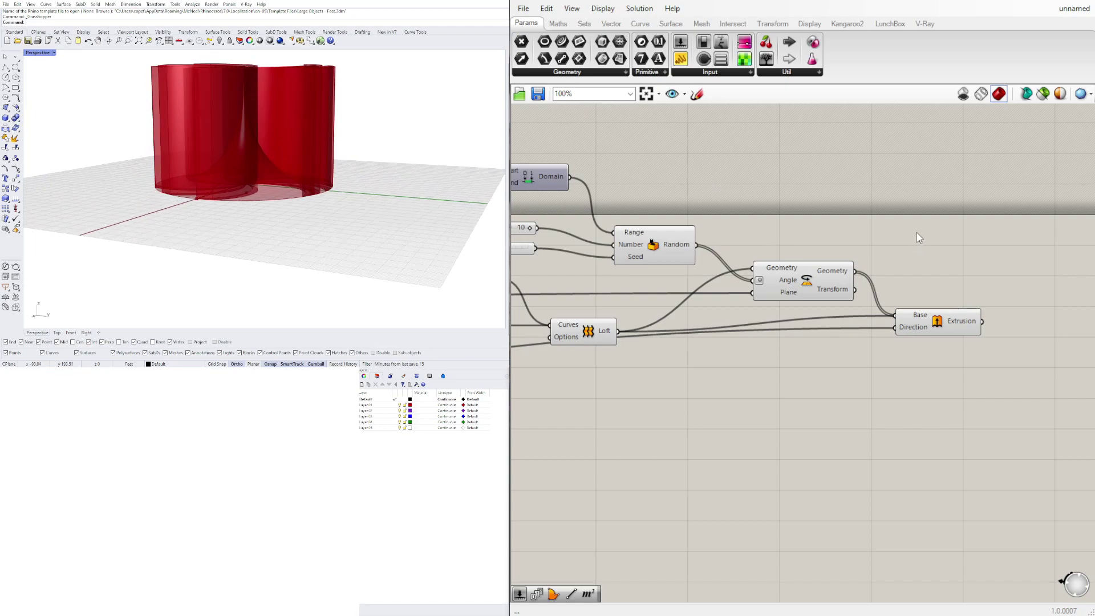
Step: Turn off the preview of the Extrude component
click(934, 321)
right_click(936, 321)
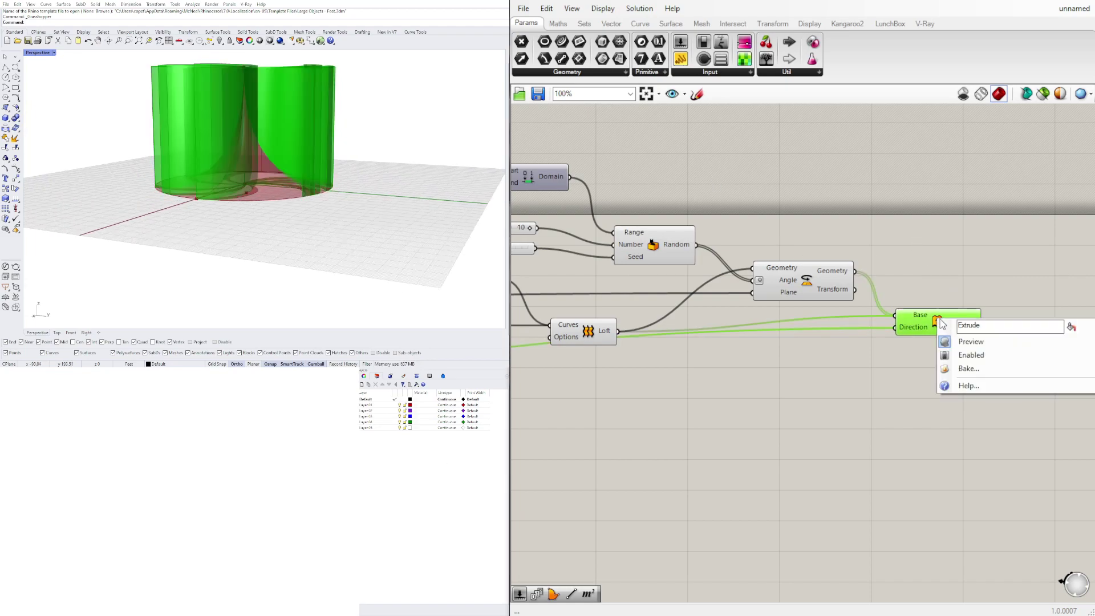
click(967, 343)
Step: Place a Brep | Brep intersection component after Revolution and connect the revolved Surface to Brep A
scroll(701, 399, down, 4)
right_drag(636, 438, 788, 392)
scroll(618, 389, up, 5)
right_drag(559, 381, 755, 380)
click(697, 351)
click(795, 373)
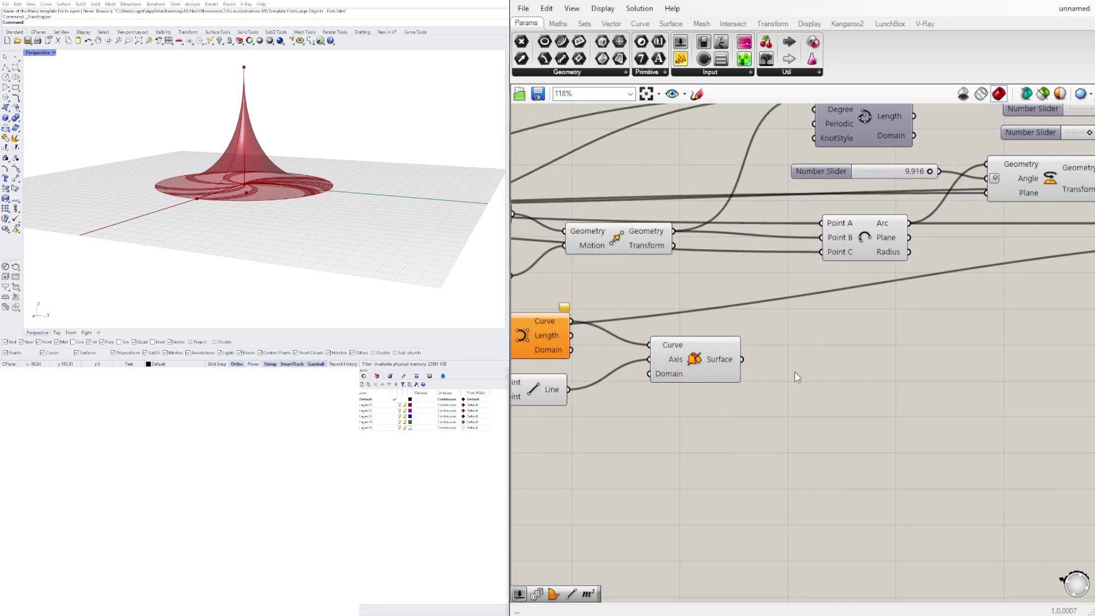
click(741, 25)
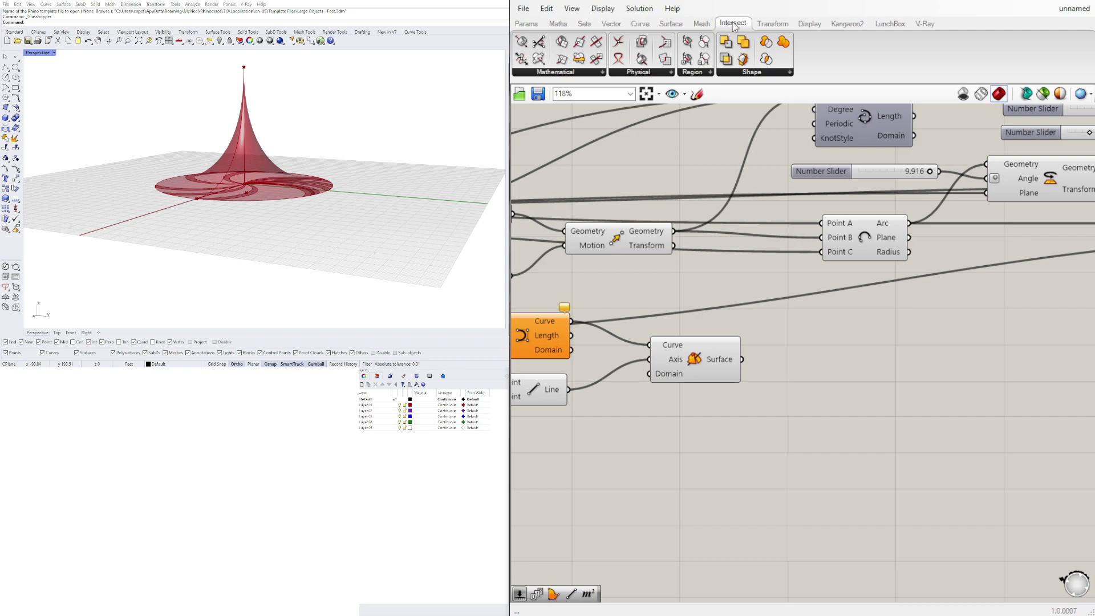
click(660, 73)
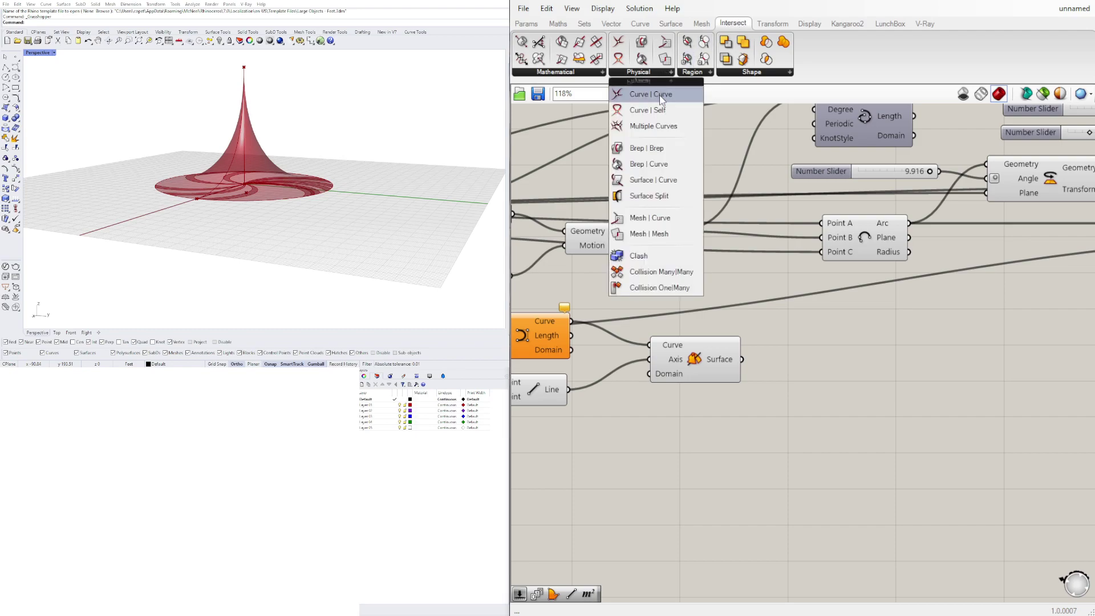
drag(656, 149, 811, 366)
drag(743, 359, 771, 363)
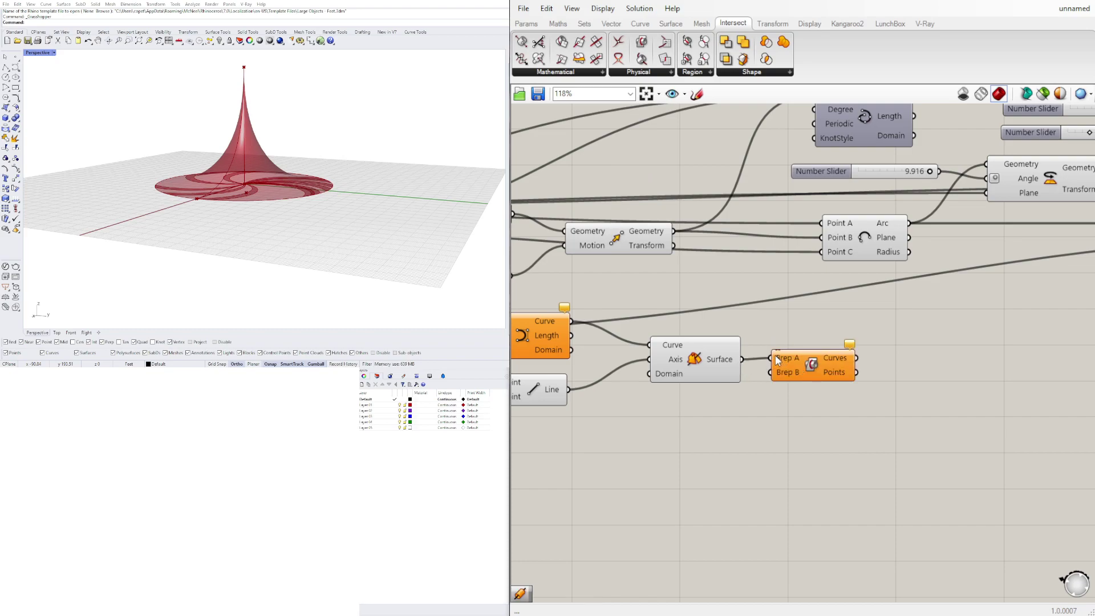
click(779, 360)
Step: Move the Brep | Brep component beyond Extrude, connect the Extrusion output to Brep B, and inspect the intersection curves
scroll(967, 388, down, 5)
scroll(1017, 314, up, 4)
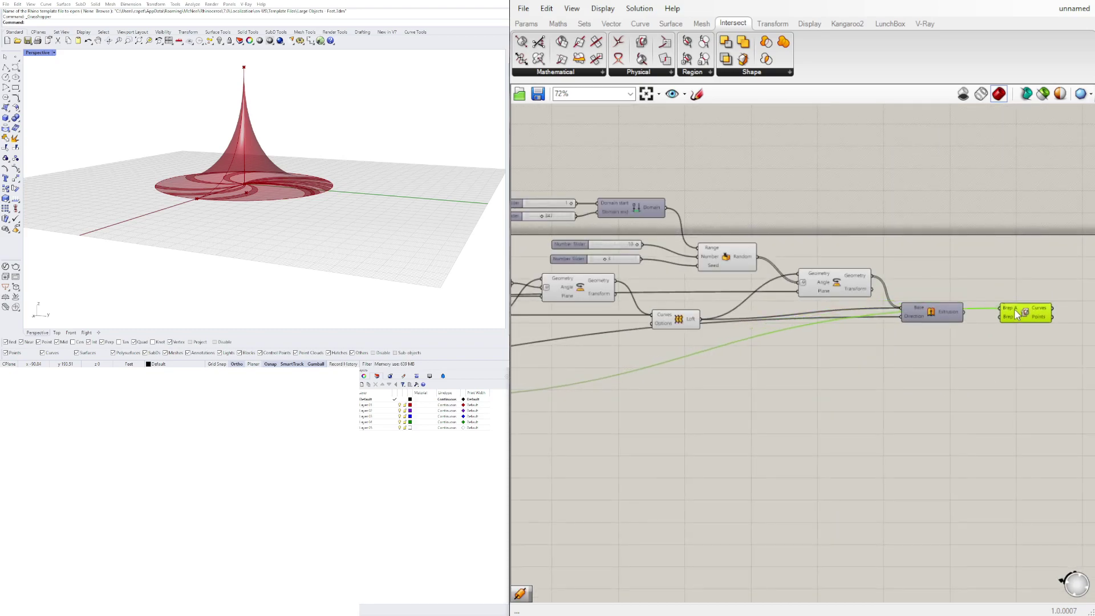
scroll(1017, 314, up, 3)
drag(933, 314, 984, 384)
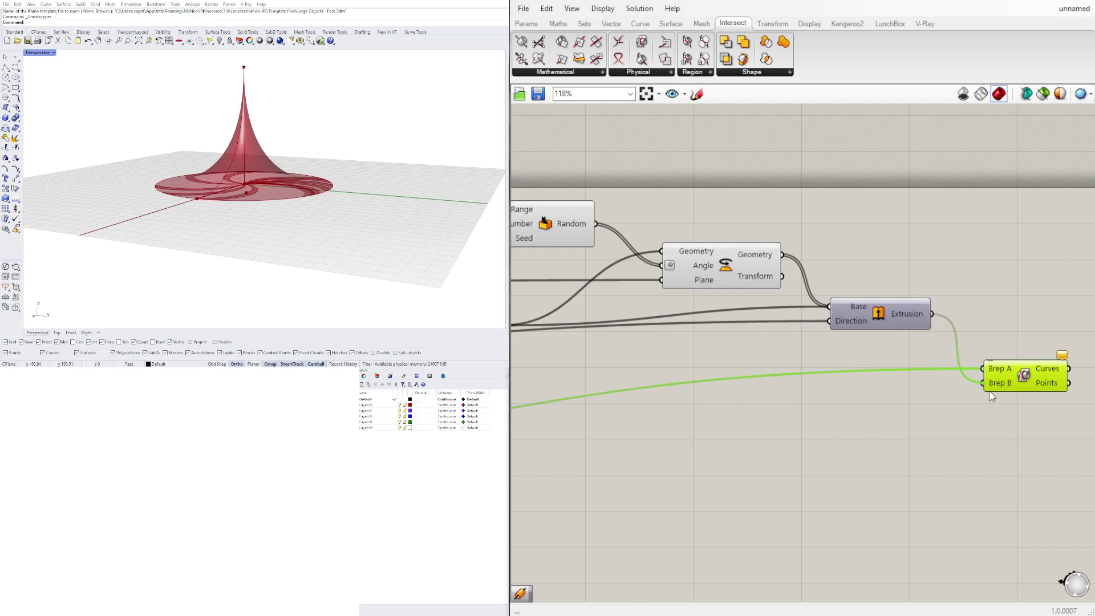
right_drag(182, 166, 283, 213)
scroll(222, 148, up, 5)
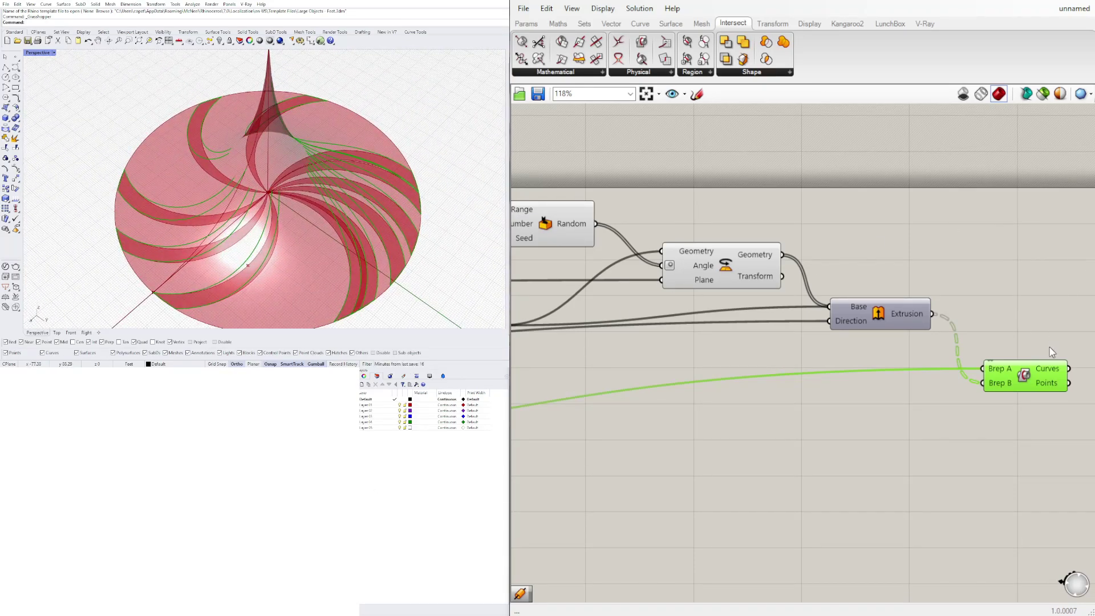
Step: Flatten the Brep B and Brep A inputs of the Brep | Brep component
right_click(1004, 383)
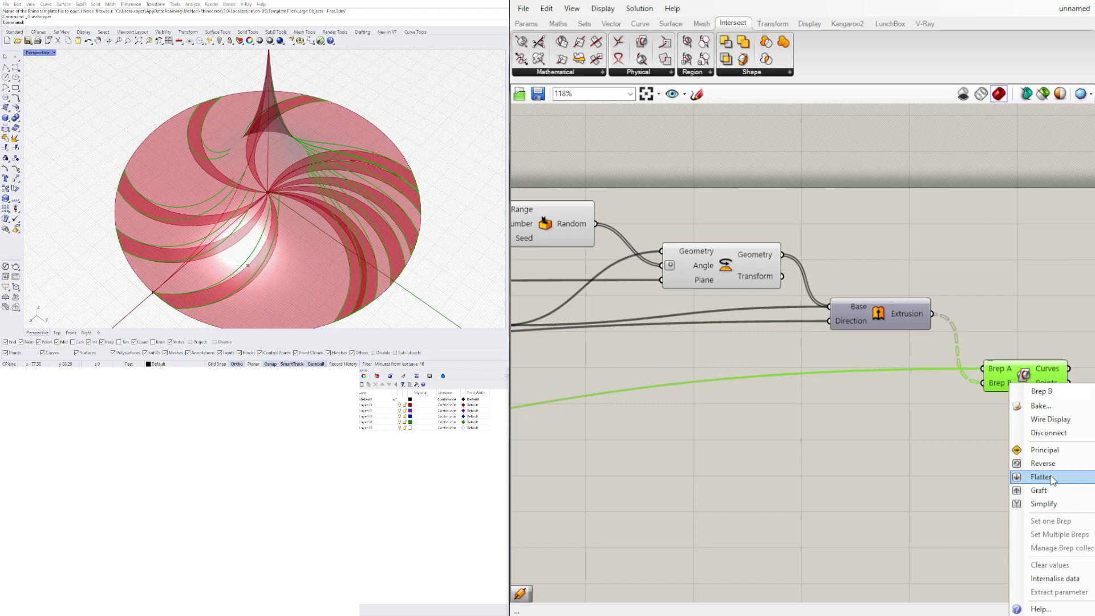
click(1053, 475)
click(1007, 347)
right_click(1006, 370)
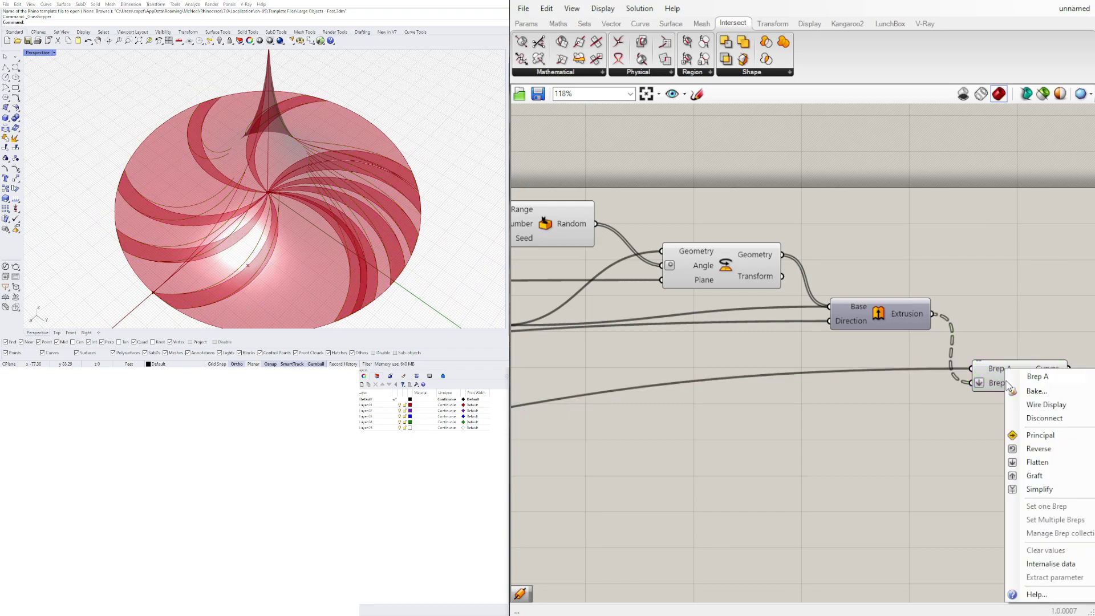
click(1047, 461)
Step: Delete the Brep | Brep component
right_drag(260, 200, 262, 165)
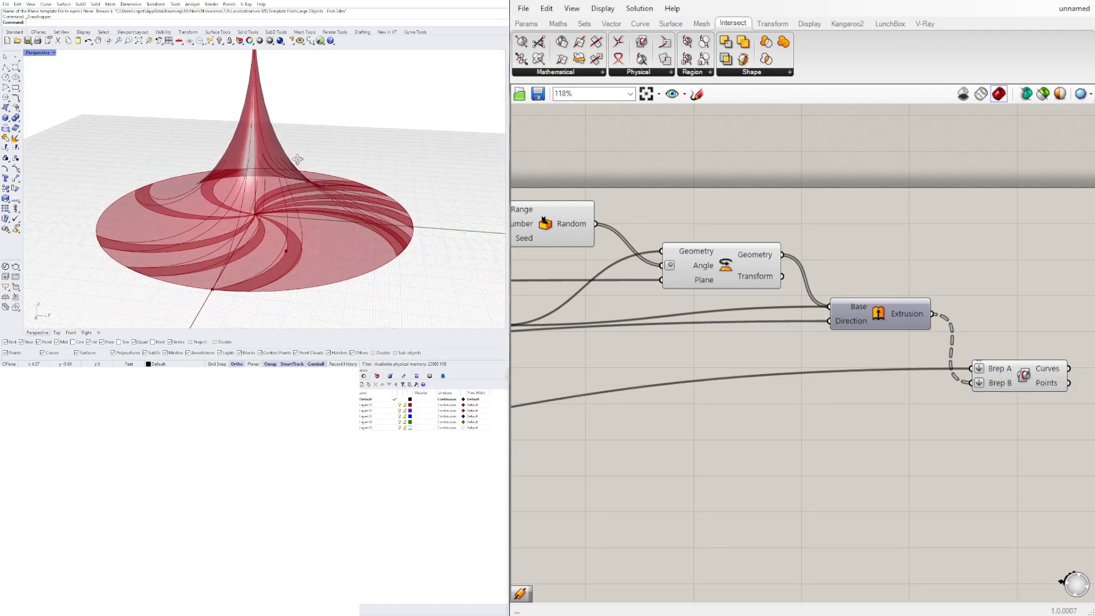
click(1041, 381)
key(Delete)
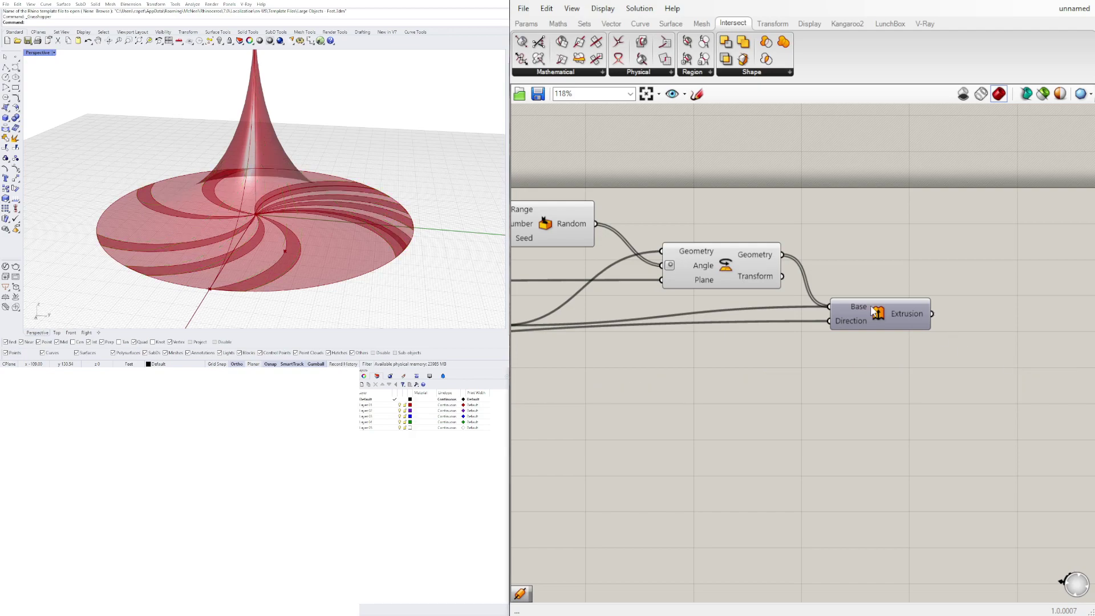
Step: Delete the Extrude component that follows the Rotate component
scroll(889, 312, down, 2)
click(799, 257)
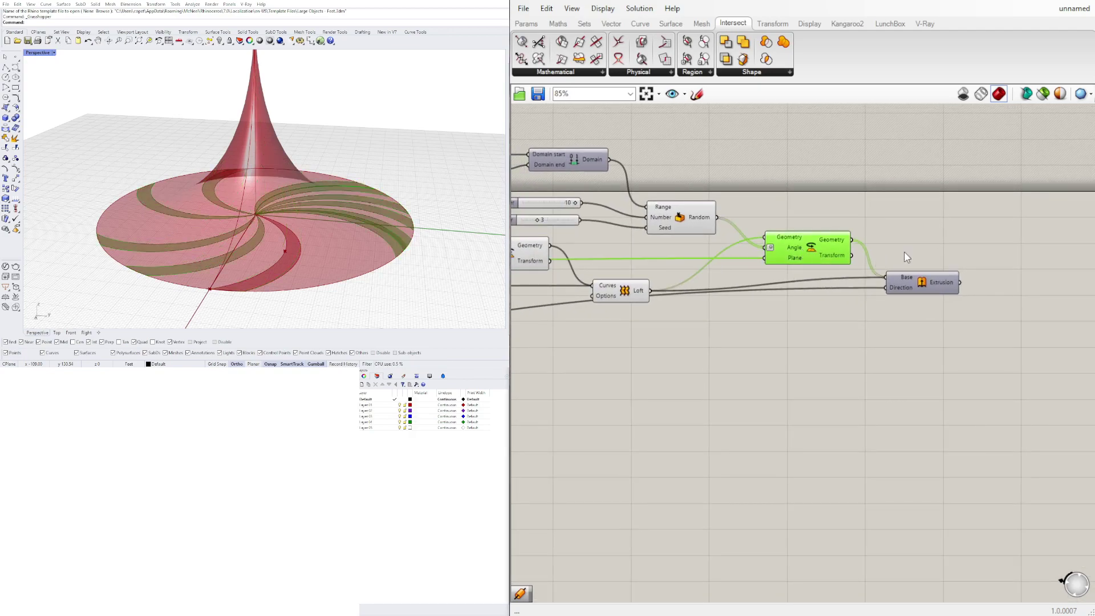
click(920, 287)
right_drag(1004, 280, 873, 278)
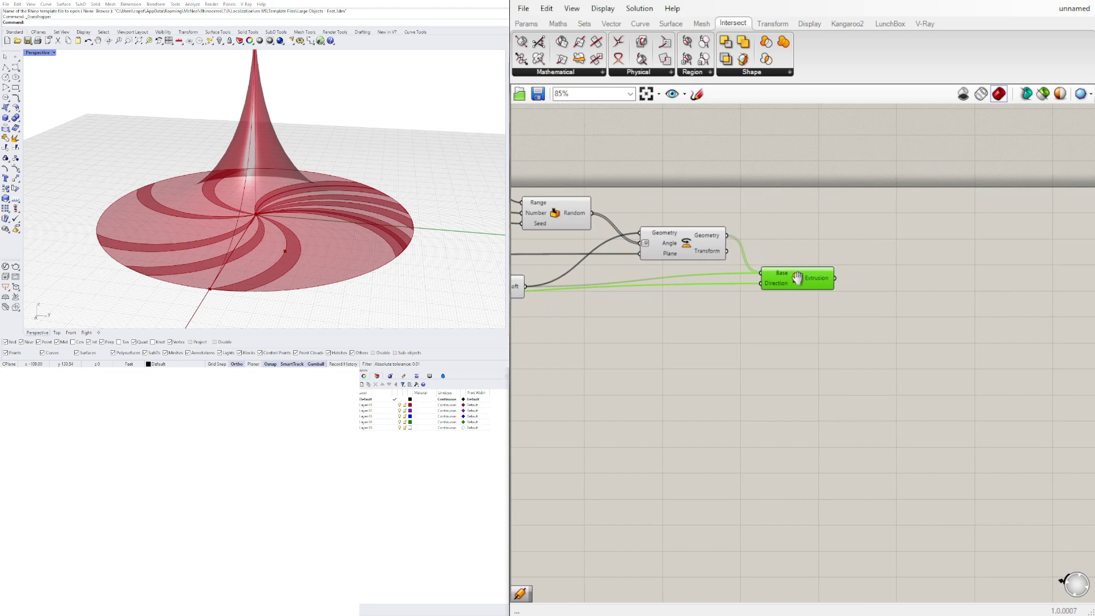
double_click(911, 273)
click(821, 281)
key(Delete)
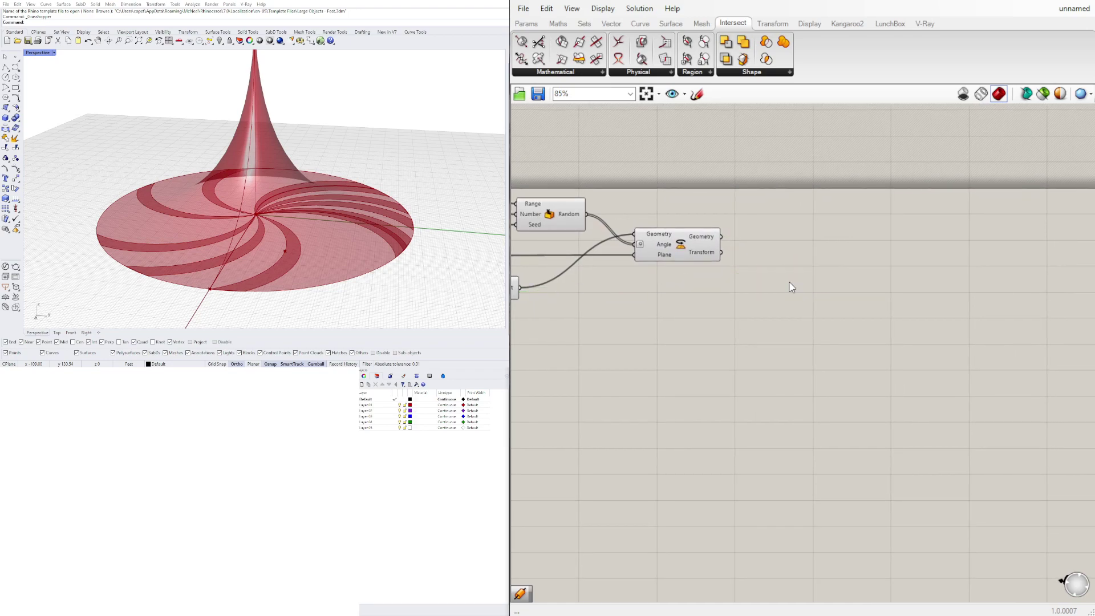
double_click(790, 278)
text(ed)
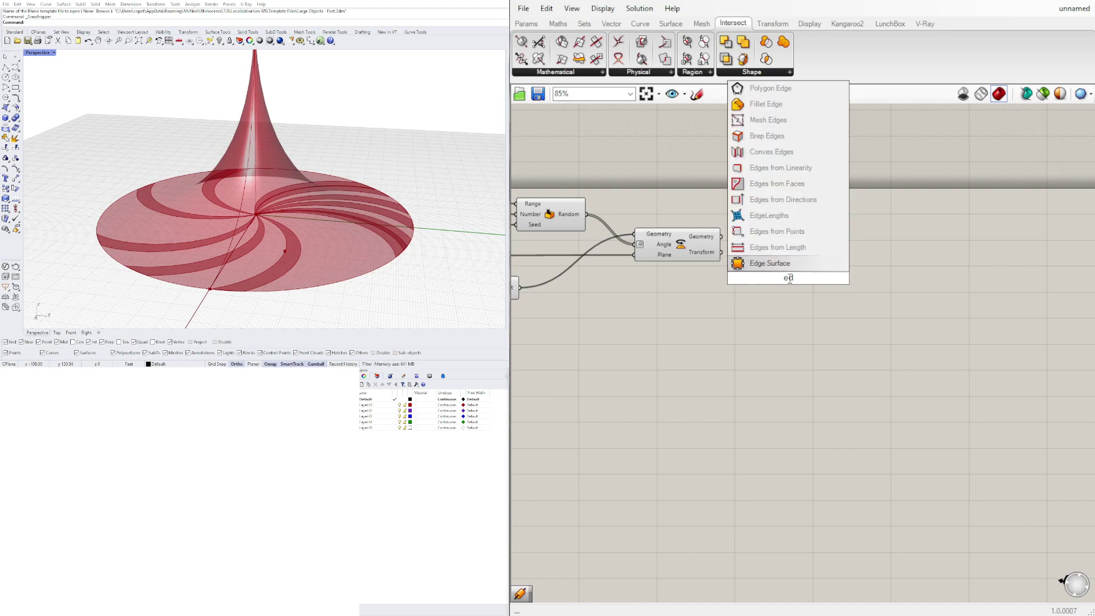
click(754, 154)
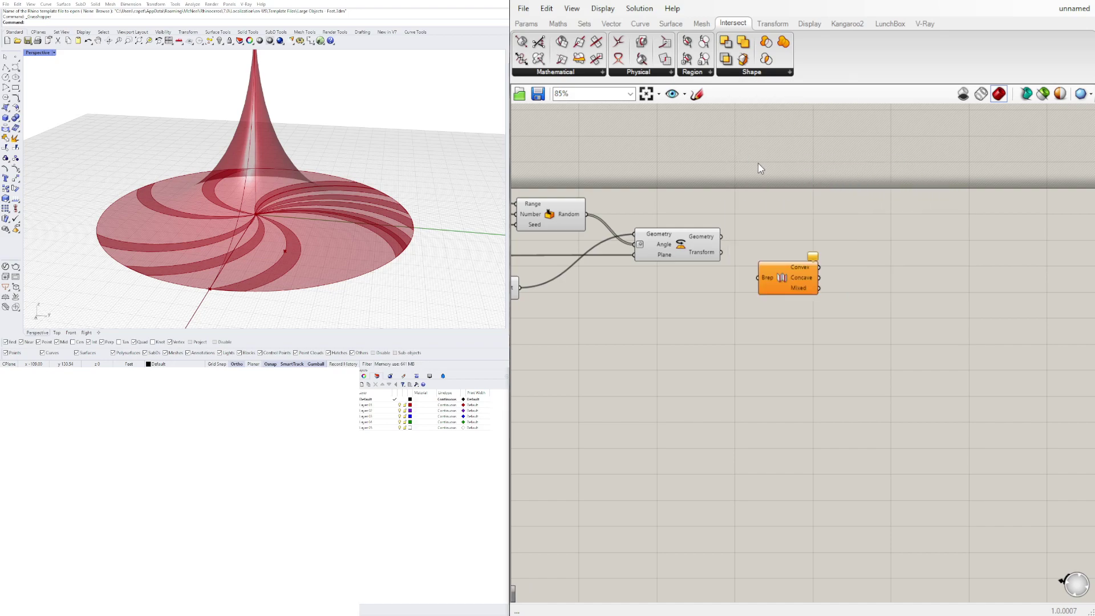
key(Delete)
double_click(782, 274)
text(e)
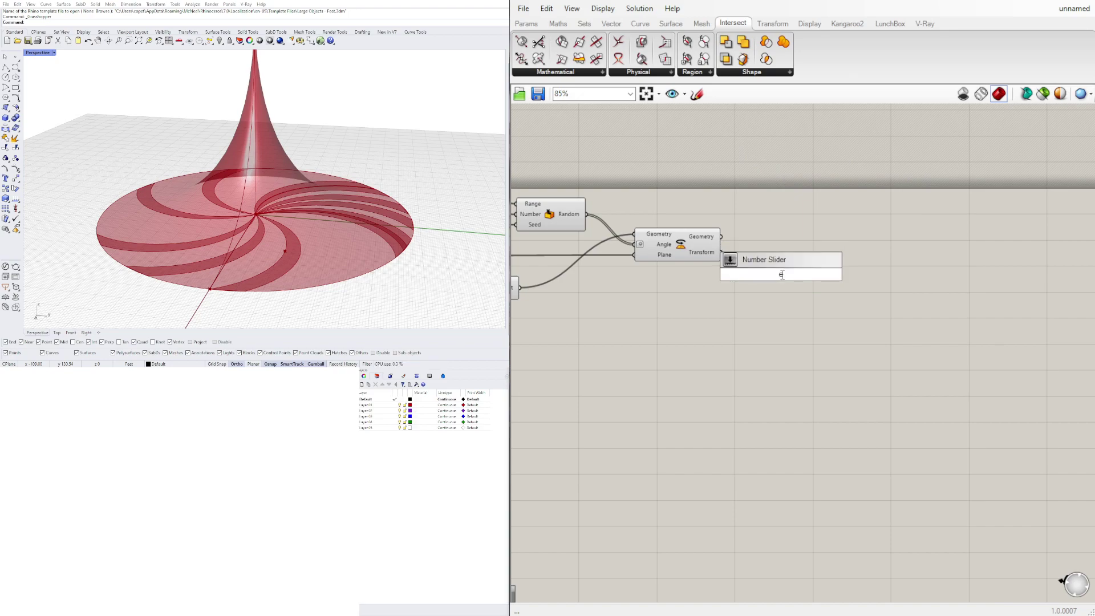
text(dn)
key(Escape)
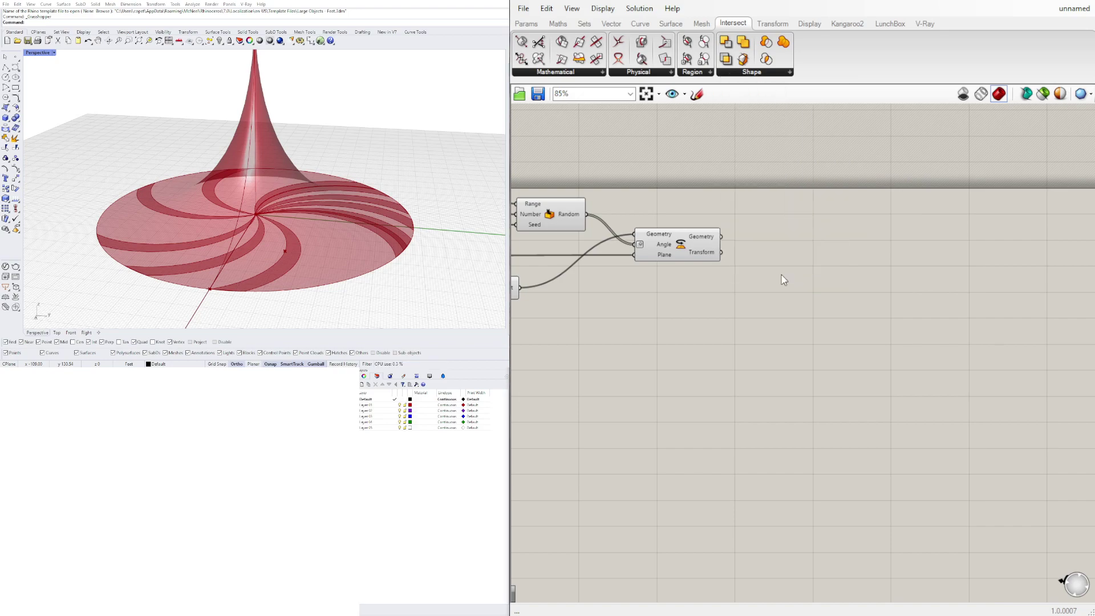
Step: Place a Brep Edges component and connect both the rotated Geometry and the original Loft output to its Brep input
double_click(784, 280)
text(edg)
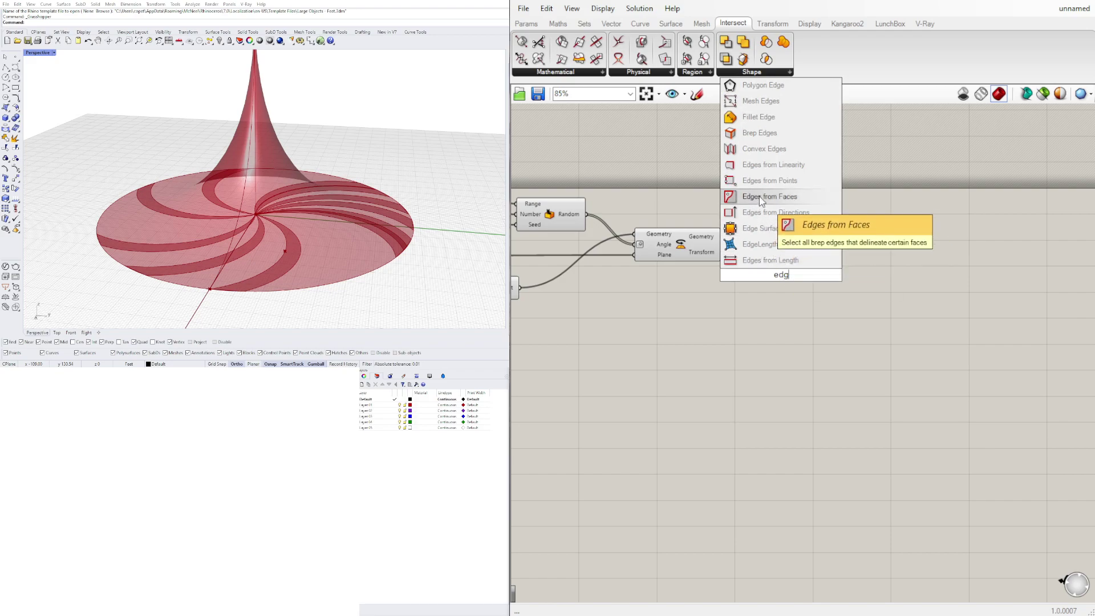
click(760, 133)
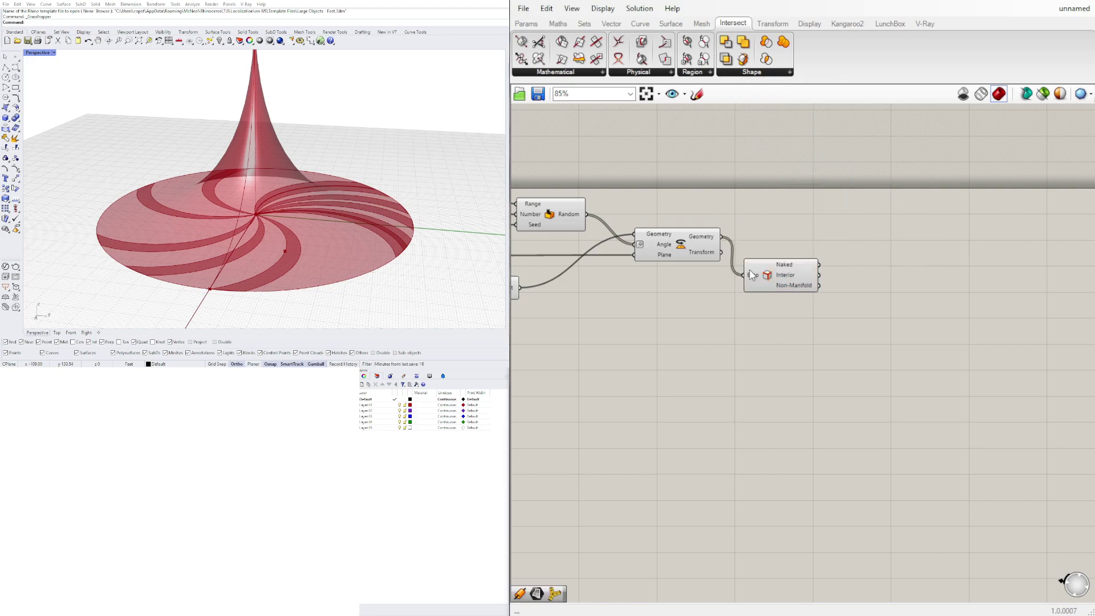
scroll(713, 324, down, 2)
right_drag(710, 324, 775, 313)
scroll(643, 277, up, 1)
drag(644, 289, 875, 279)
right_drag(992, 324, 794, 324)
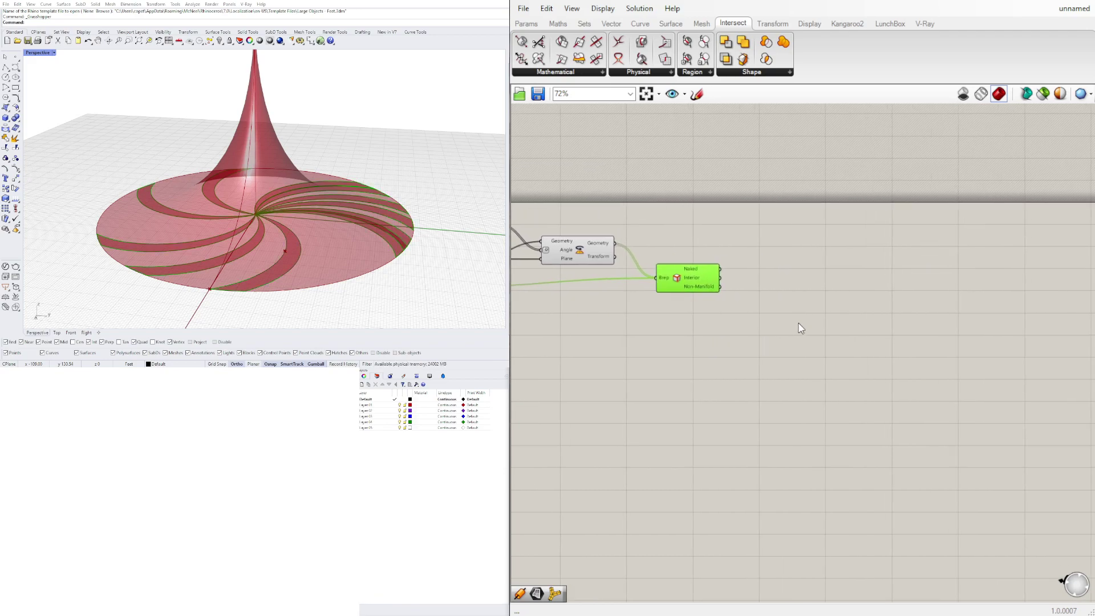
Step: Place a curve Project component after Brep Edges, connect Naked to its Curve input, and flatten that input
double_click(779, 287)
text(pro)
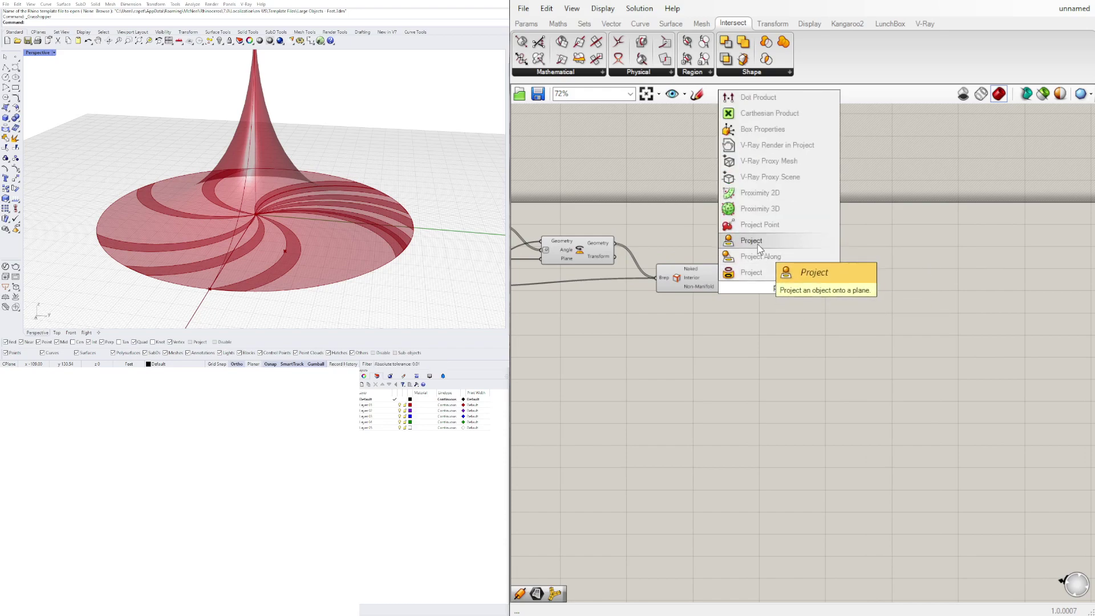
click(749, 274)
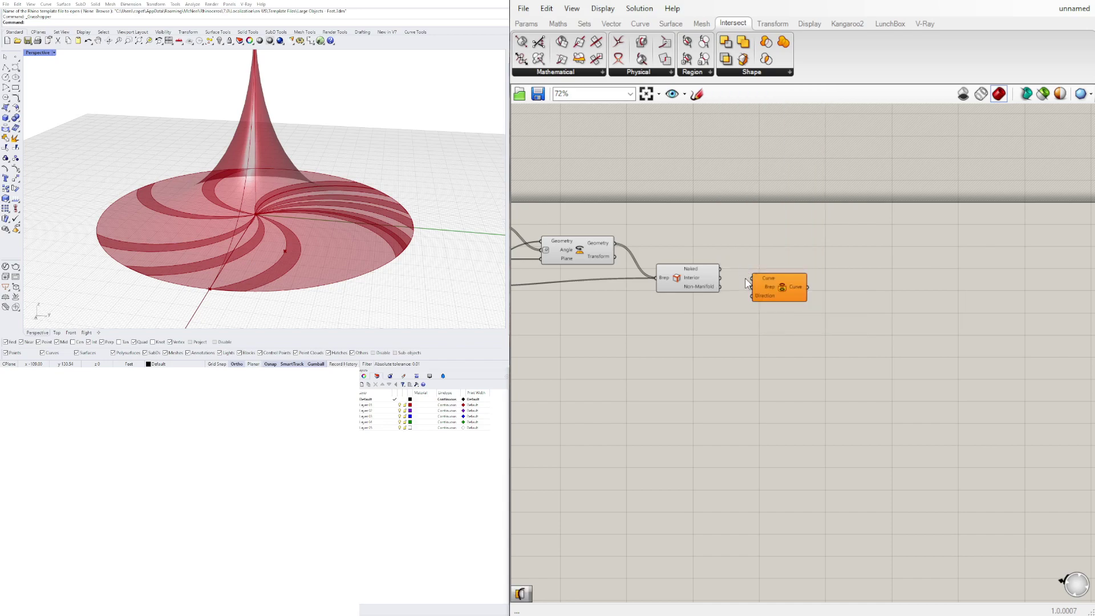
click(706, 285)
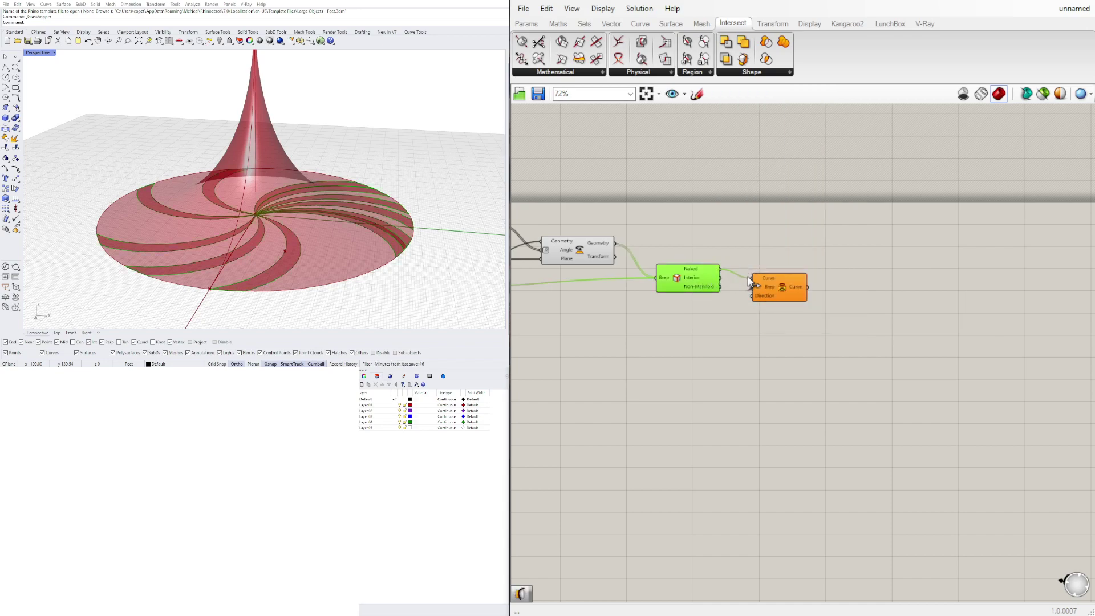
drag(755, 278, 752, 295)
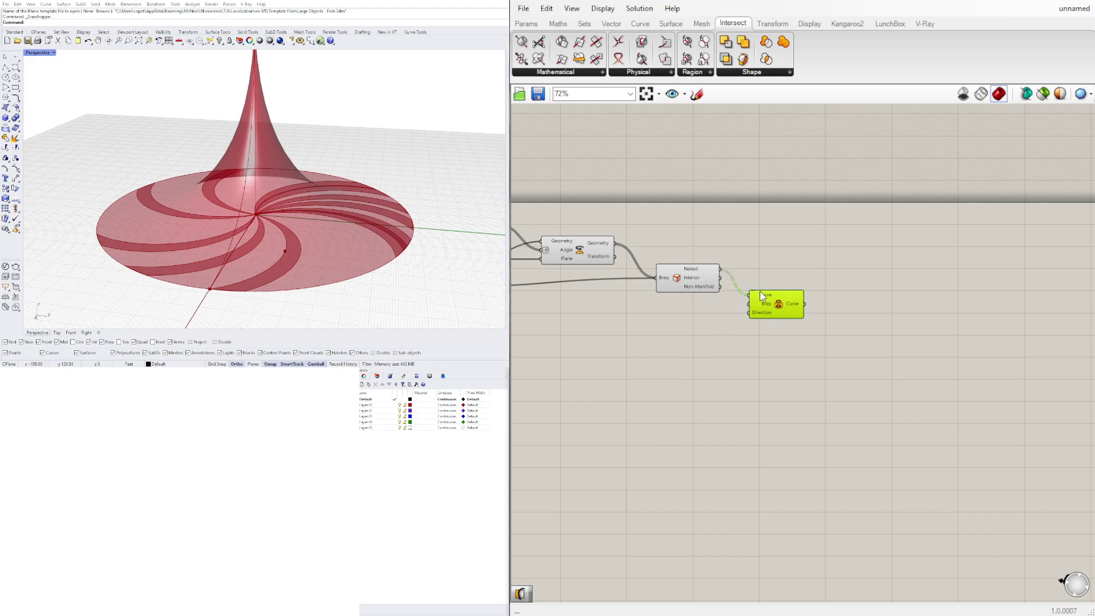
right_click(759, 295)
click(780, 381)
drag(760, 294, 771, 296)
Step: Connect the revolved Surface to the Project component's Brep input and inspect the projected curves on the spire
right_drag(671, 344, 838, 323)
scroll(821, 322, down, 1)
right_drag(731, 345, 818, 319)
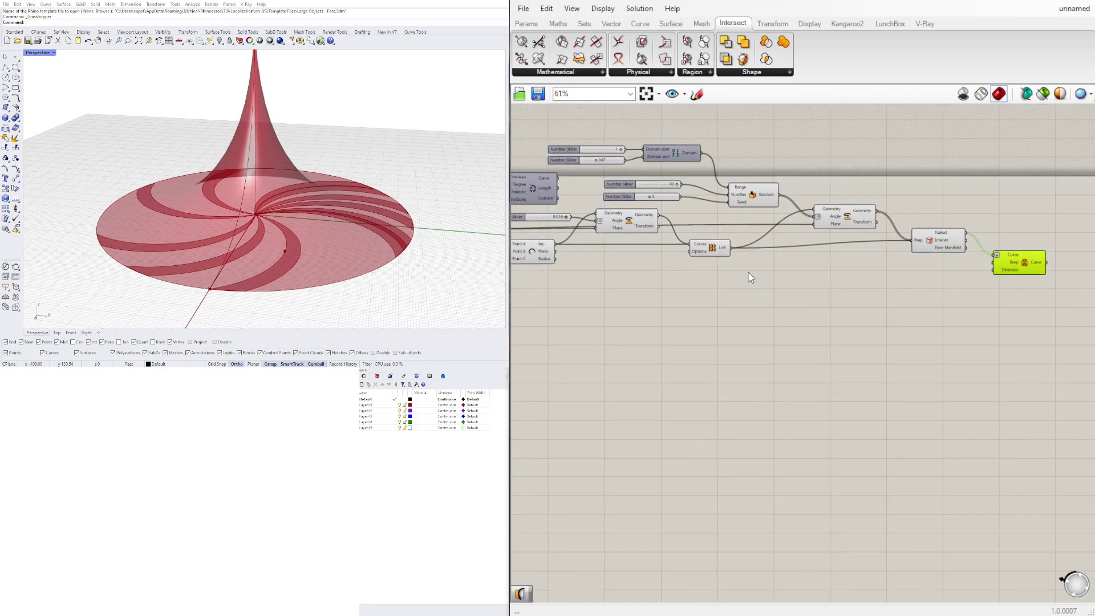
click(723, 251)
right_drag(624, 276, 713, 281)
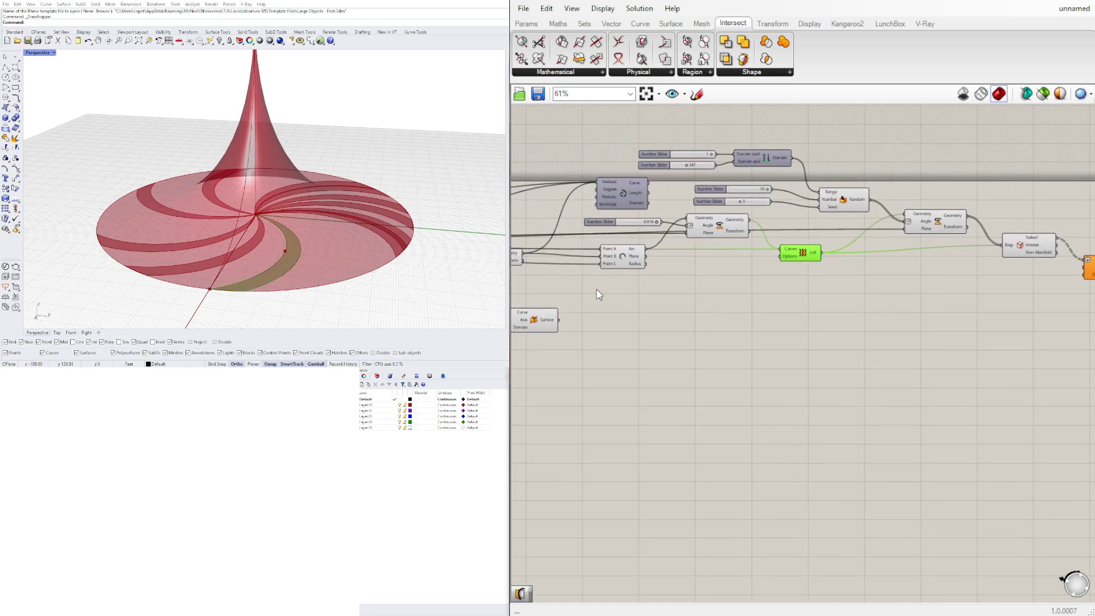
click(546, 330)
scroll(559, 320, down, 4)
drag(559, 320, 727, 236)
scroll(870, 315, up, 8)
right_drag(148, 188, 247, 157)
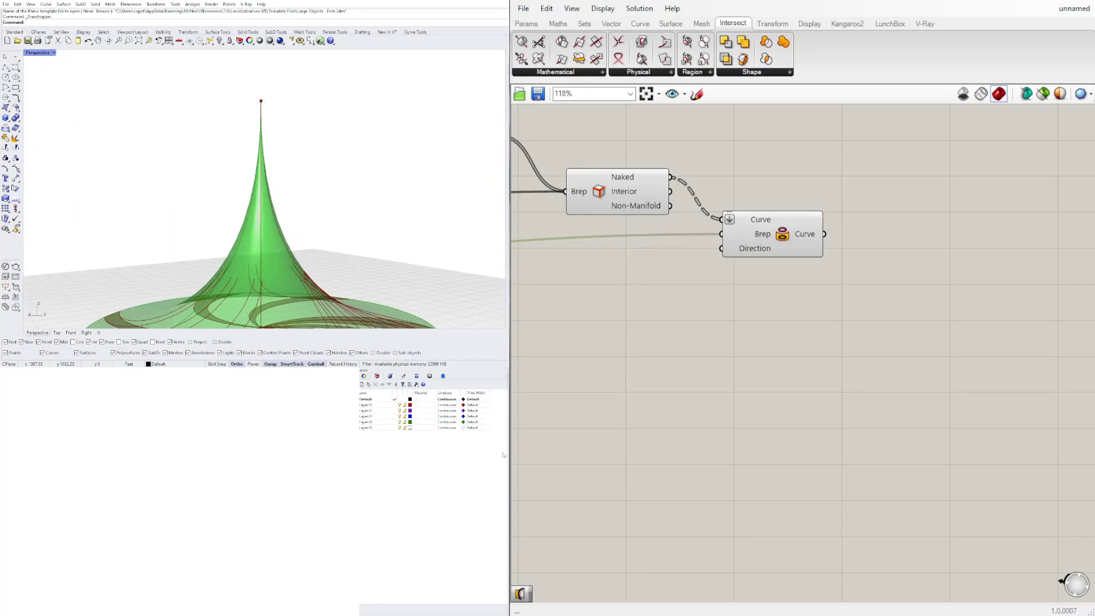
scroll(637, 252, down, 4)
right_drag(564, 374, 997, 406)
right_drag(648, 391, 1084, 423)
right_drag(803, 342, 903, 340)
scroll(810, 270, up, 2)
right_drag(957, 396, 752, 334)
click(700, 297)
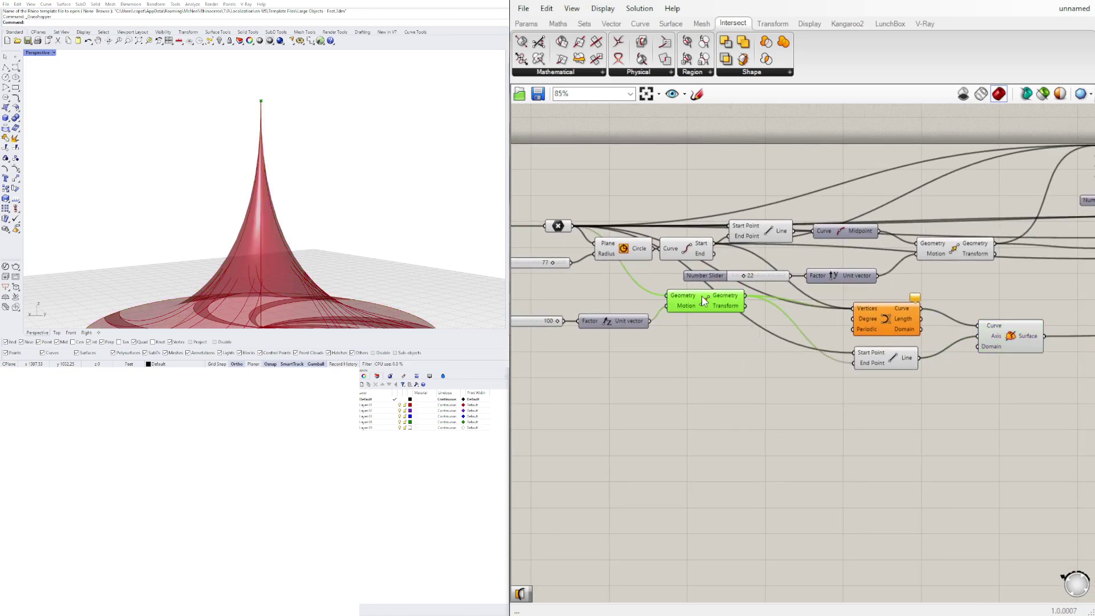
double_click(731, 398)
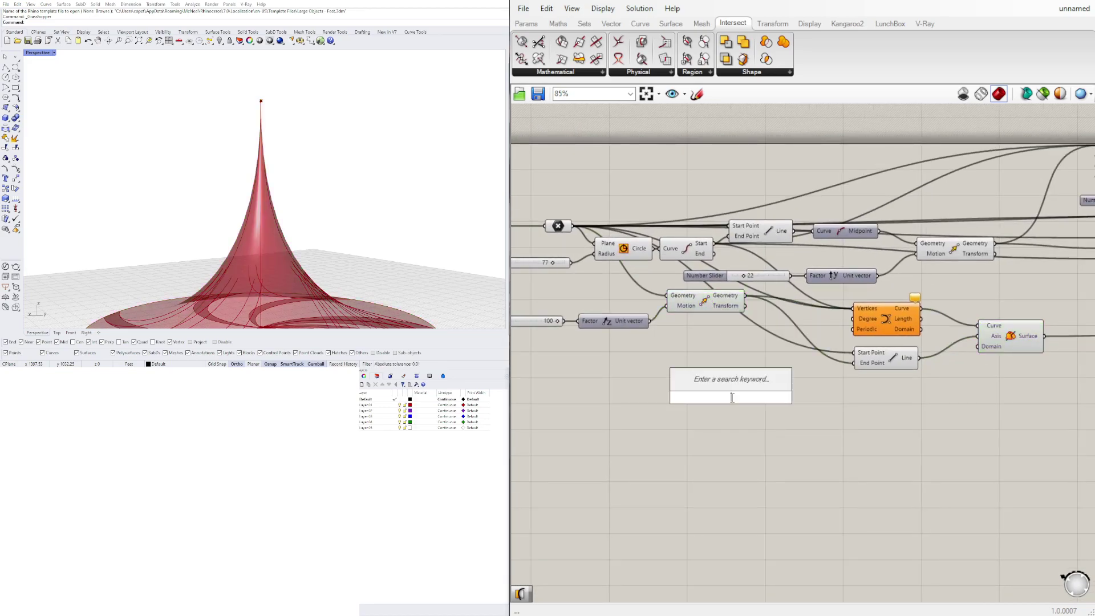
text(mo)
click(717, 368)
drag(722, 395, 734, 388)
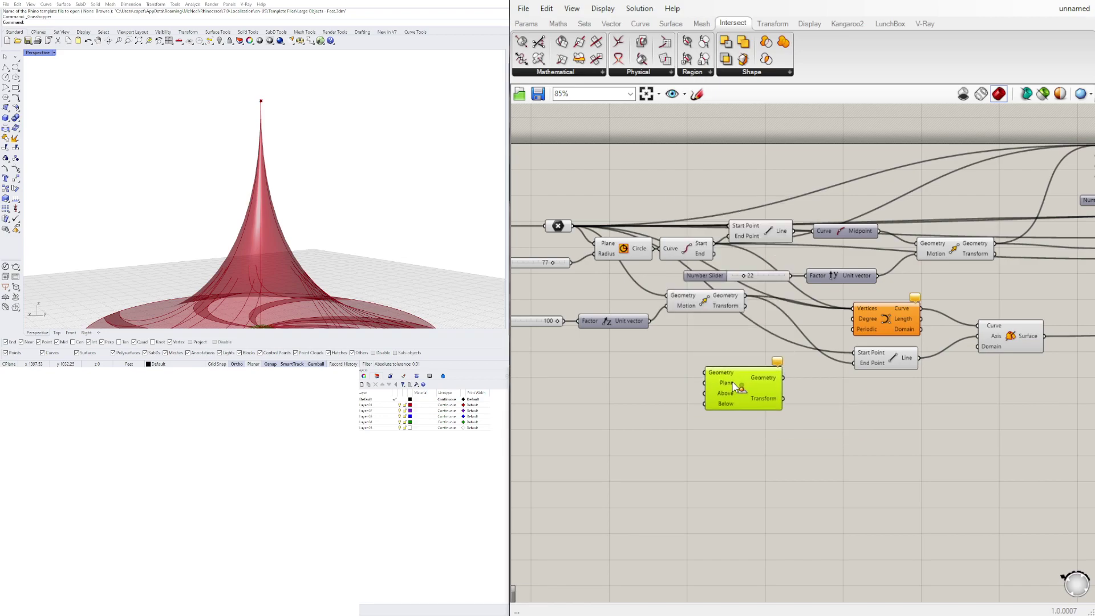
Step: Place a Unit X vector component below the Unit Z component
double_click(616, 406)
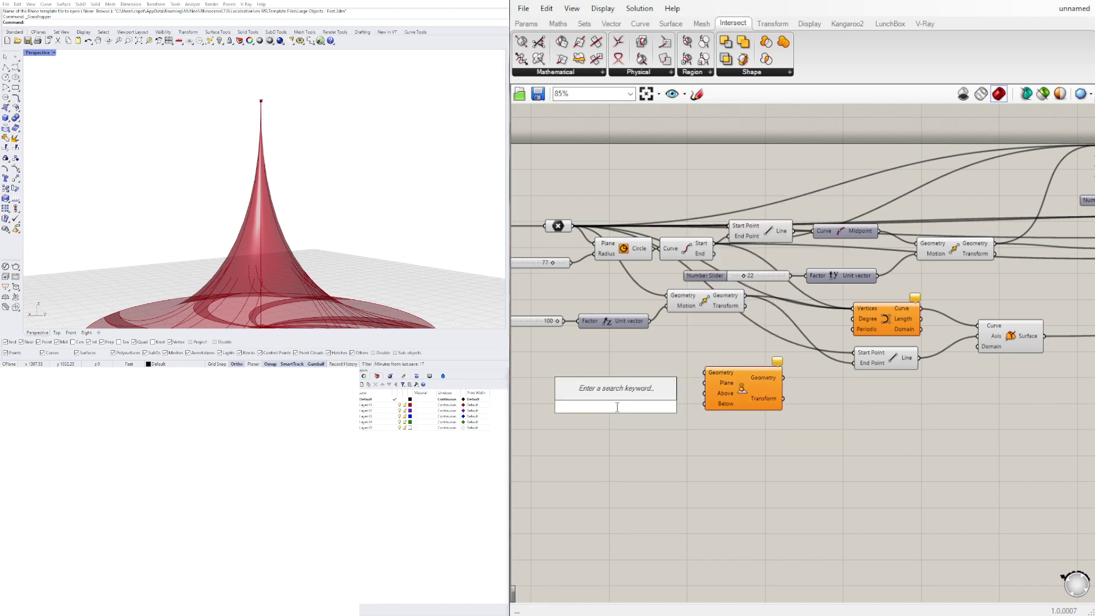
text(x)
key(Return)
scroll(307, 223, down, 4)
right_drag(307, 224, 312, 274)
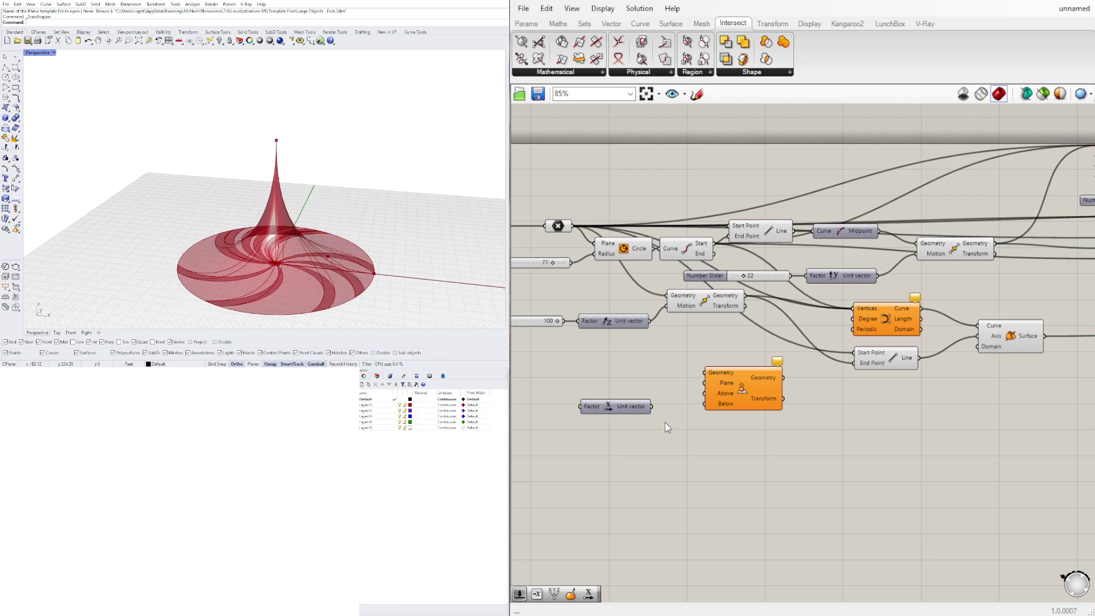
Step: Replace the Move To Plane component with a Move, feeding it the vertically moved point as Geometry and Unit X as Motion
right_drag(734, 392, 836, 371)
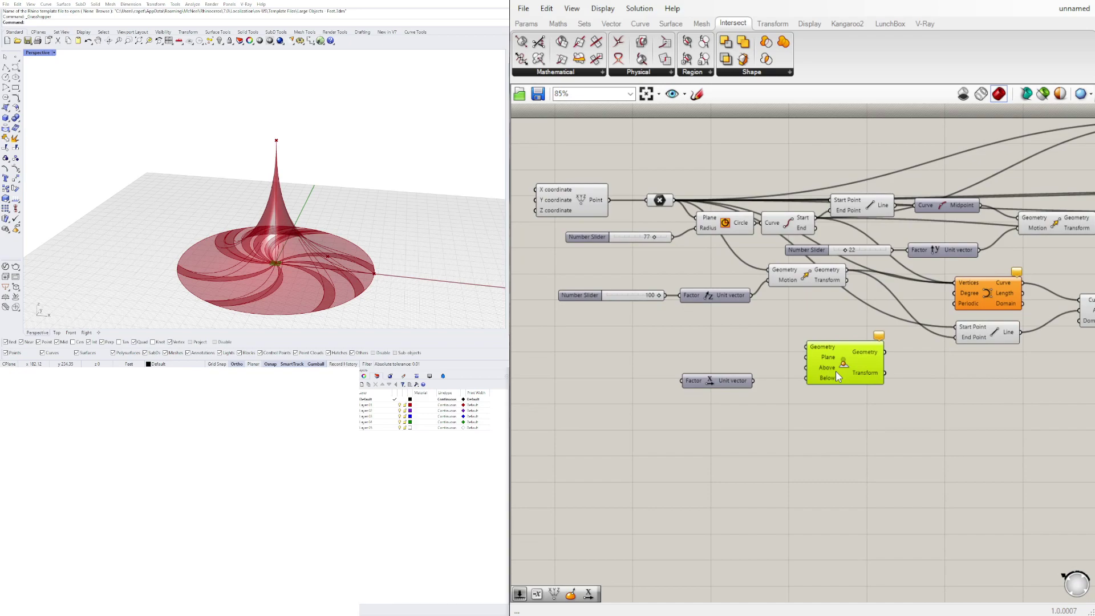
key(Delete)
double_click(836, 371)
text(mo)
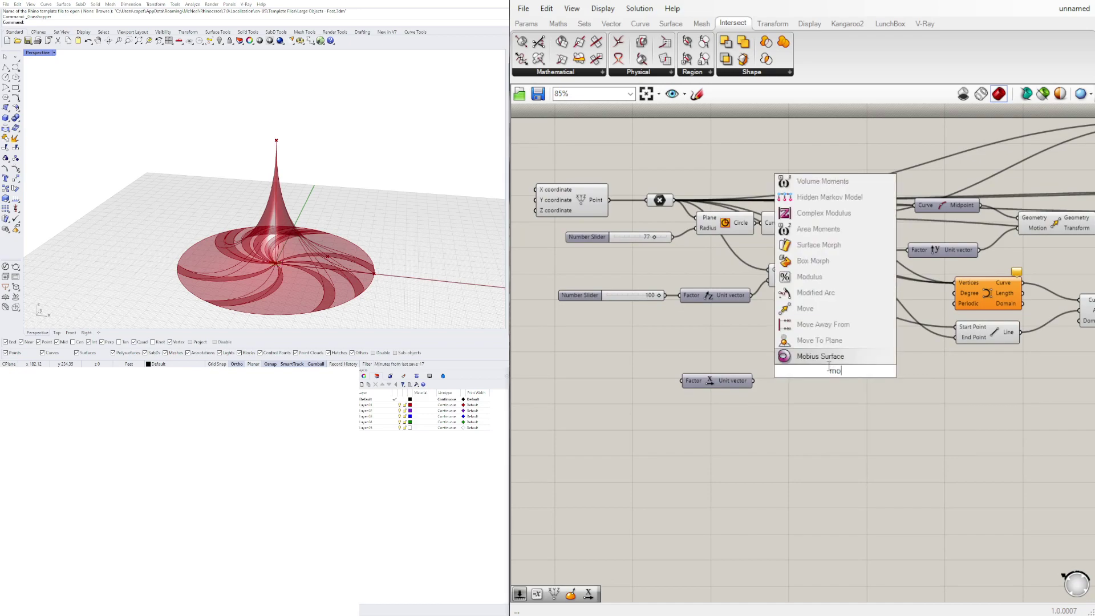
click(800, 313)
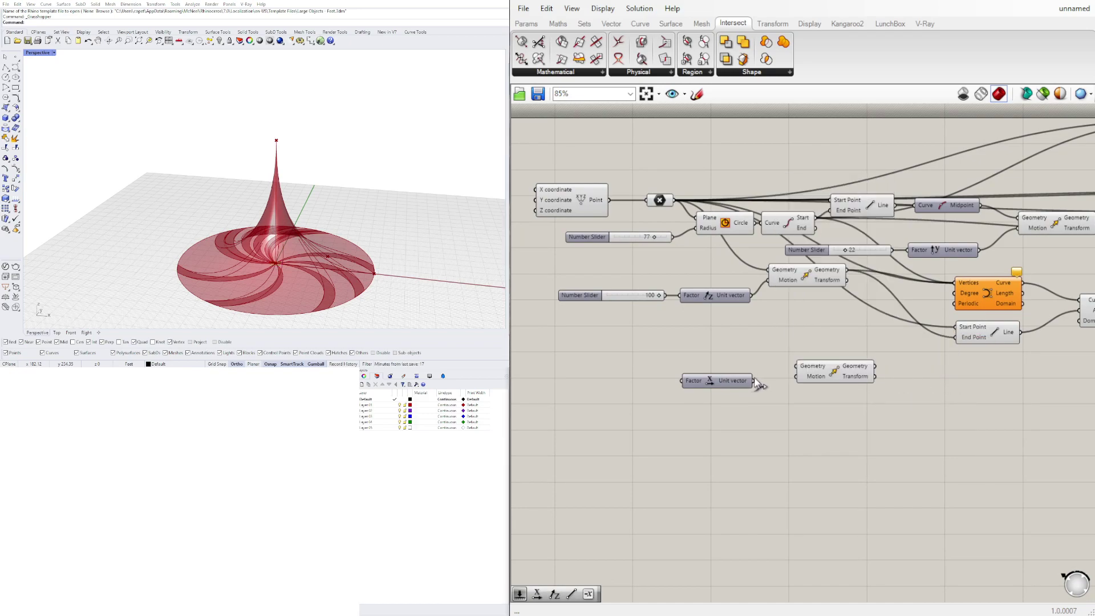
click(814, 373)
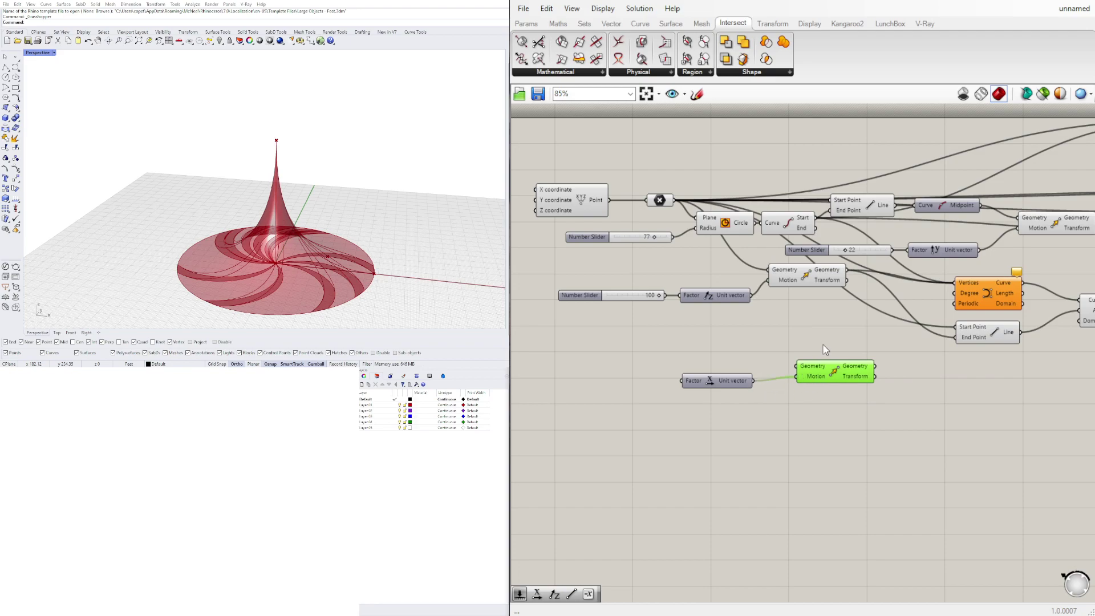
drag(844, 422, 690, 342)
drag(821, 372, 913, 370)
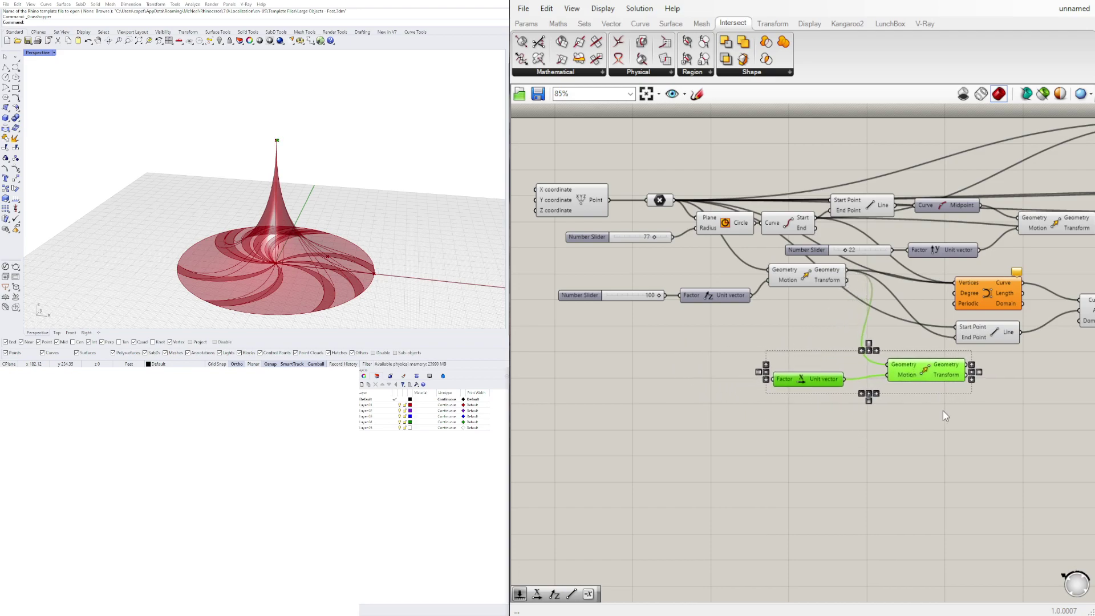
Step: Add a number slider set to 15 and connect it to the Unit X Factor input
click(692, 379)
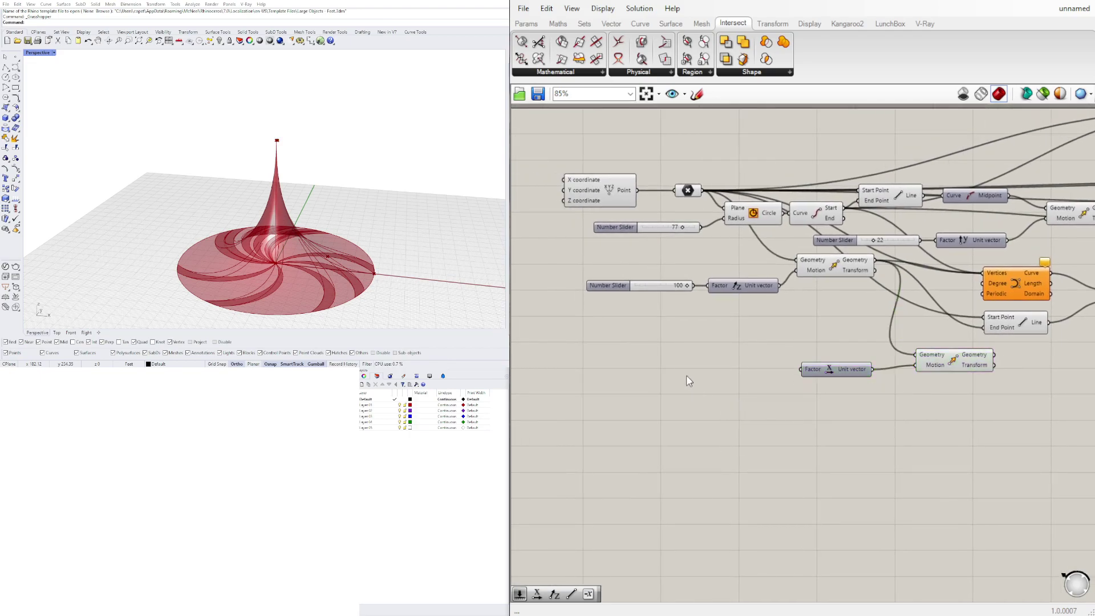
double_click(690, 381)
text(15)
key(Return)
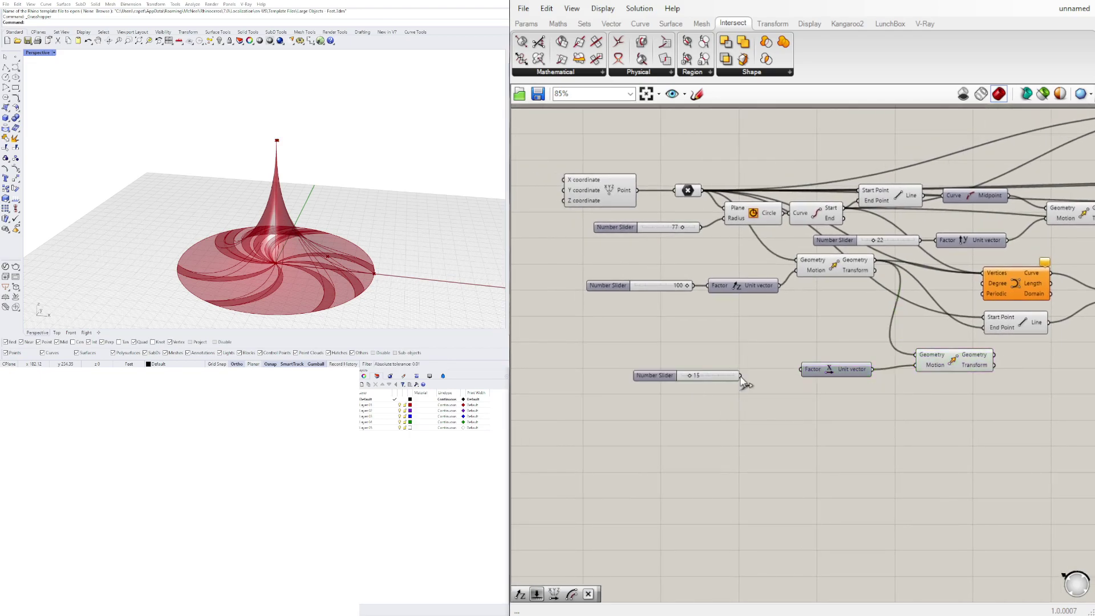
right_drag(837, 427, 672, 397)
right_drag(839, 332, 798, 360)
right_drag(747, 284, 802, 287)
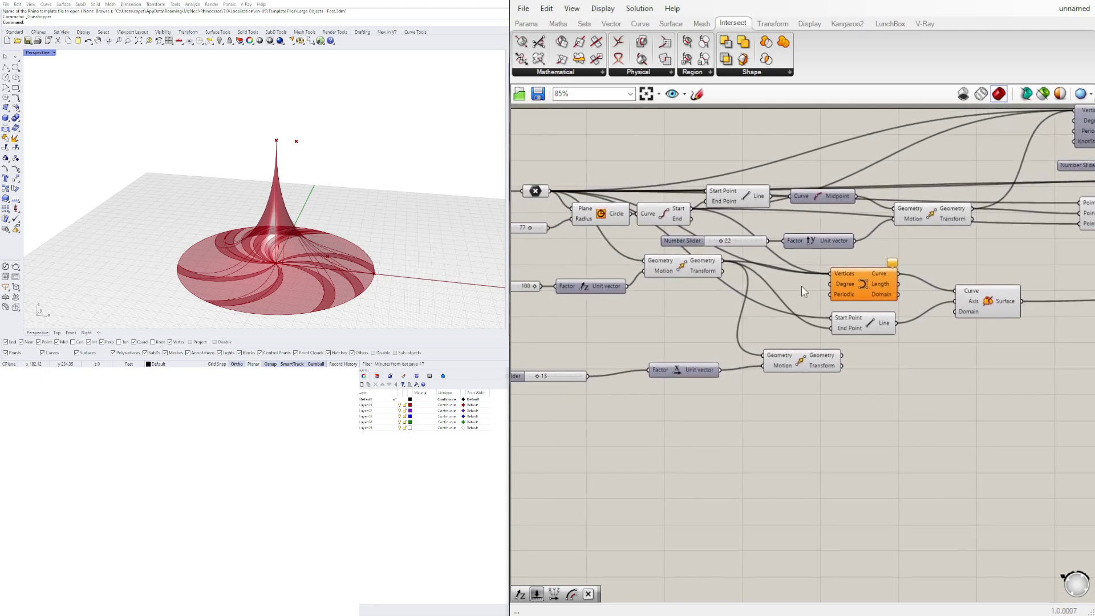
Step: In the revolved Nurbs curve's Vertices input, replace the vertically moved point with the point moved along X
drag(800, 363, 779, 367)
right_drag(842, 296, 999, 297)
click(918, 312)
click(832, 269)
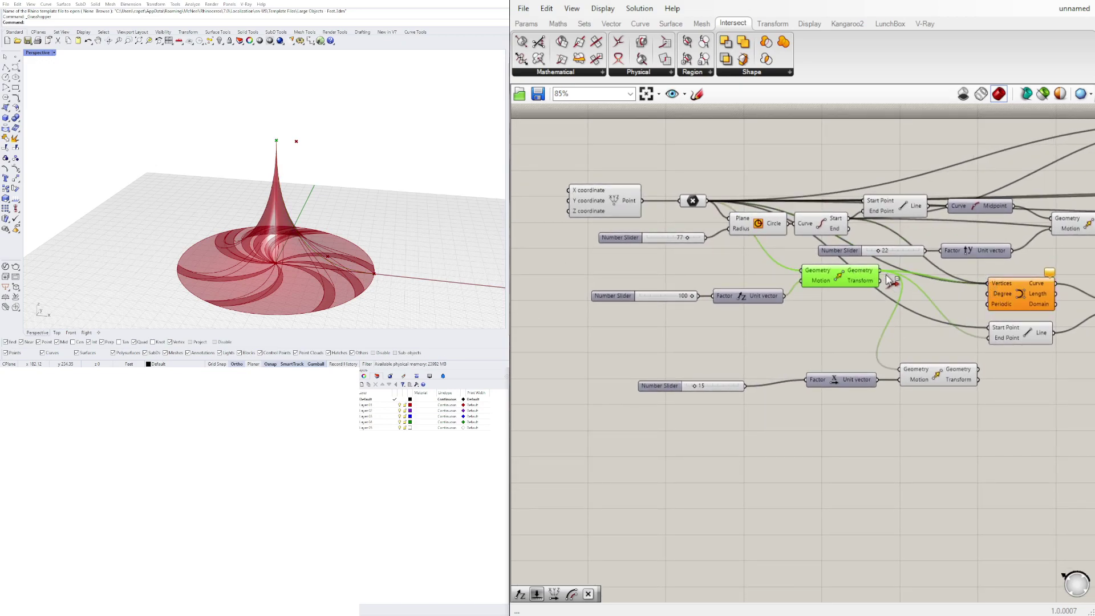
drag(888, 280, 884, 279)
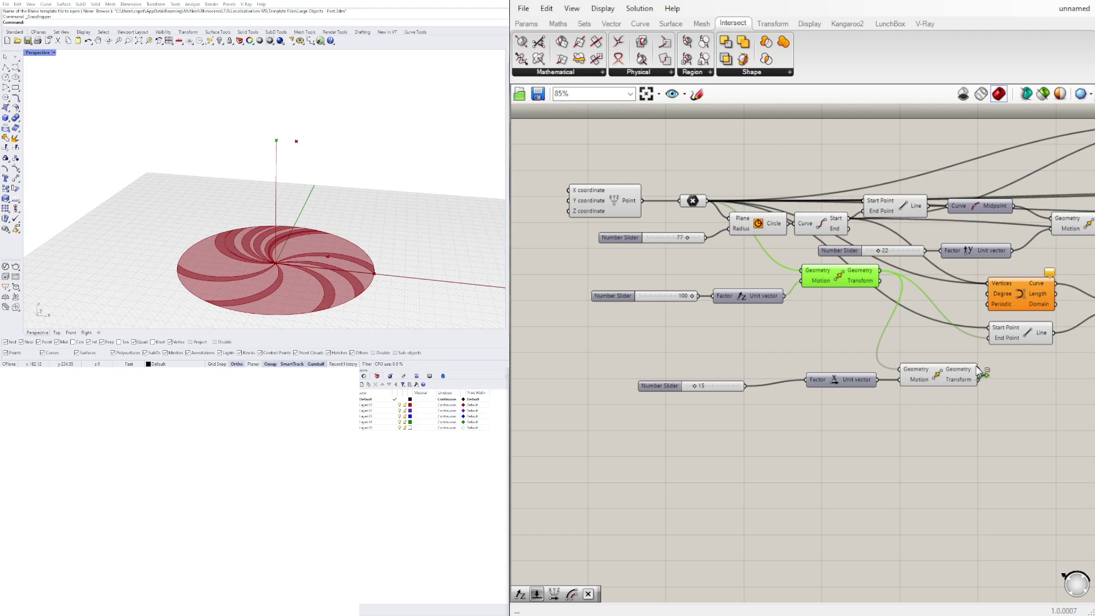
drag(985, 285, 985, 285)
mouse_move(302, 206)
right_down()
mouse_move(392, 171)
mouse_move(284, 207)
right_up()
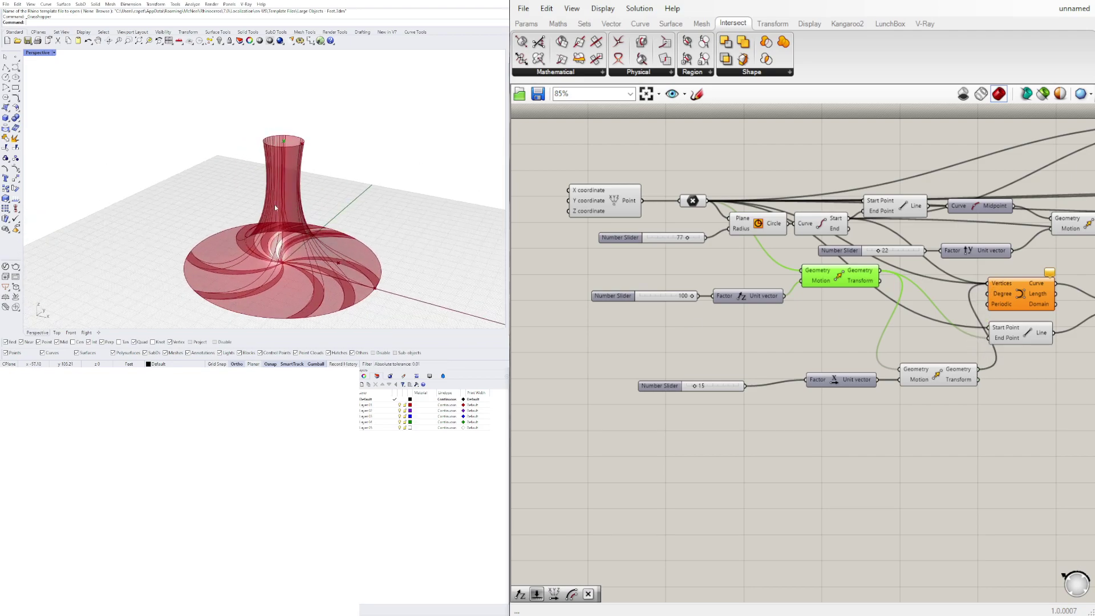
scroll(280, 246, up, 5)
right_drag(279, 245, 388, 220)
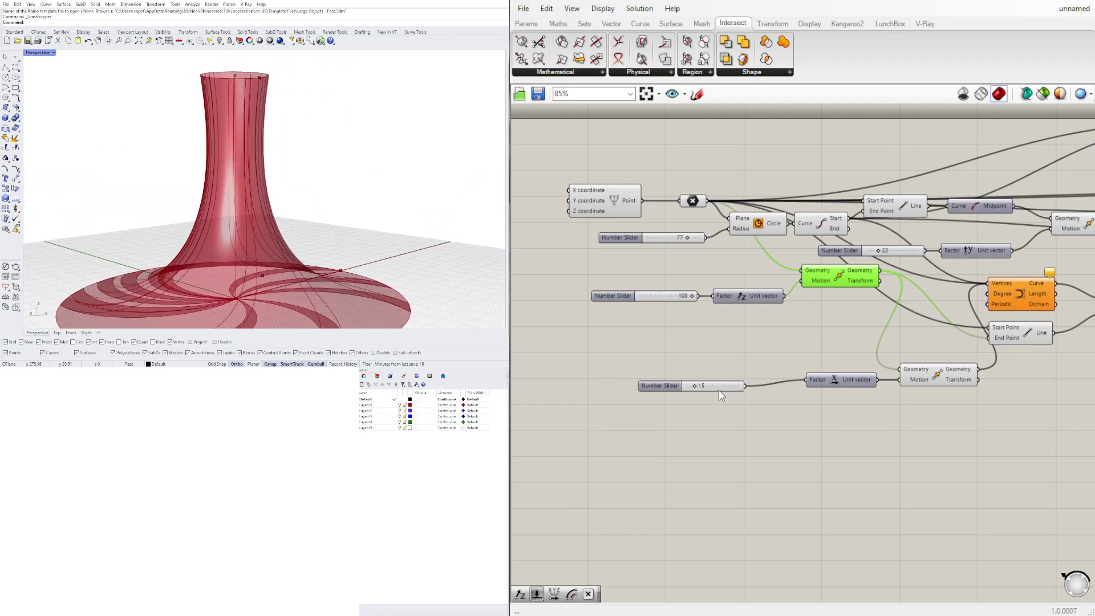
Step: Set the Unit X Factor slider to 1 and inspect the narrowed tip of the spire
scroll(696, 387, up, 8)
drag(688, 377, 675, 377)
double_click(706, 376)
text(1)
key(Return)
right_drag(231, 197, 313, 205)
scroll(903, 242, down, 6)
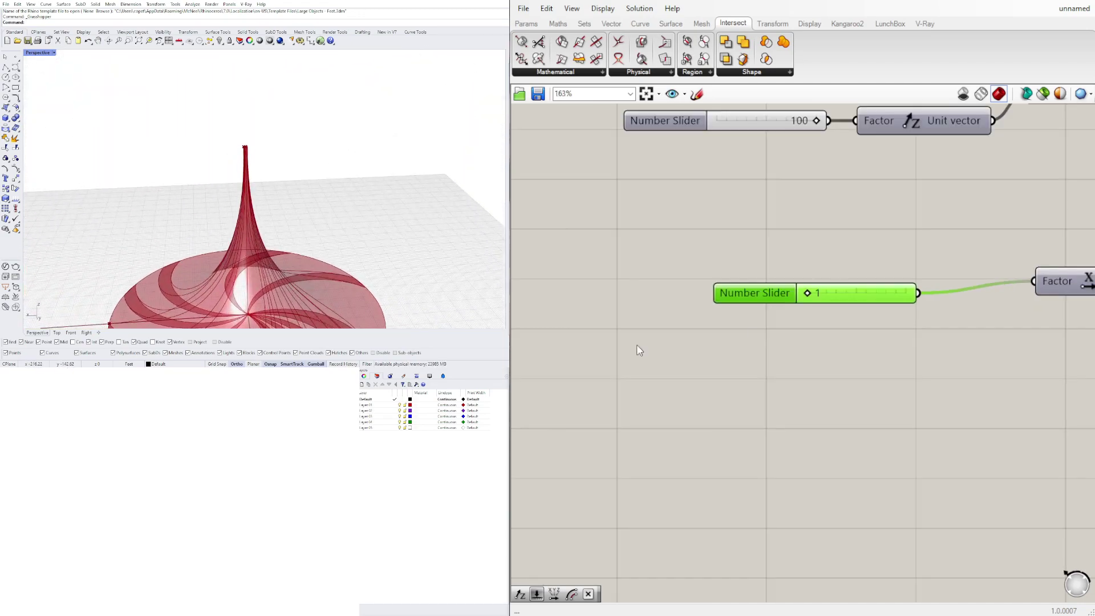
Step: Examine the narrowed spire from above and trace the Nurbs curve, axis line and Revolution components that generate it
shift+right_drag(368, 228, 403, 110)
right_drag(206, 162, 235, 229)
scroll(704, 267, down, 4)
scroll(969, 330, down, 4)
right_drag(960, 360, 816, 382)
scroll(651, 394, up, 3)
scroll(900, 315, up, 2)
right_drag(630, 303, 720, 381)
right_drag(830, 297, 750, 288)
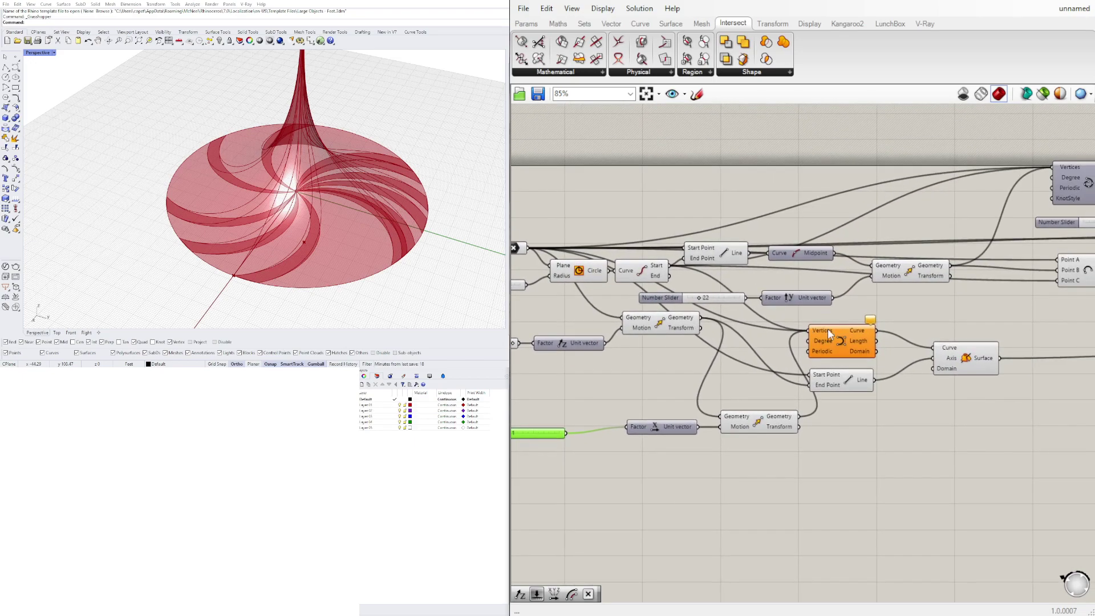
drag(1018, 452, 912, 332)
click(953, 299)
right_drag(952, 300, 853, 300)
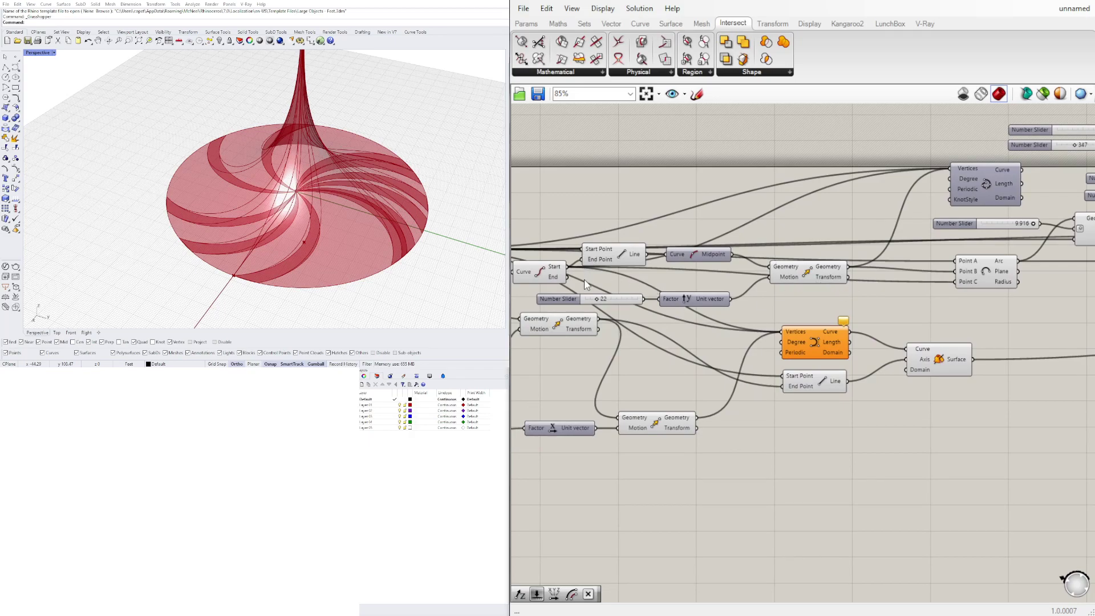
Step: Set the Unit Y Factor slider to 67 and check the more strongly curved blades
scroll(586, 281, up, 3)
drag(611, 302, 653, 300)
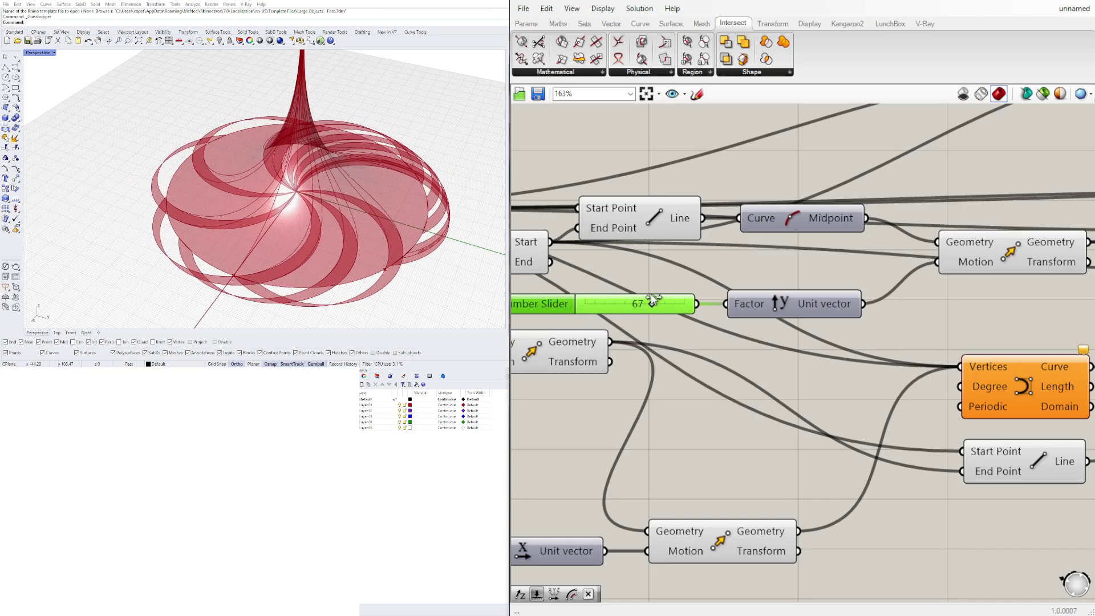
right_drag(227, 200, 318, 218)
scroll(245, 216, down, 4)
scroll(1056, 170, down, 5)
right_drag(1055, 228, 719, 273)
right_drag(919, 299, 768, 342)
drag(1035, 278, 1036, 210)
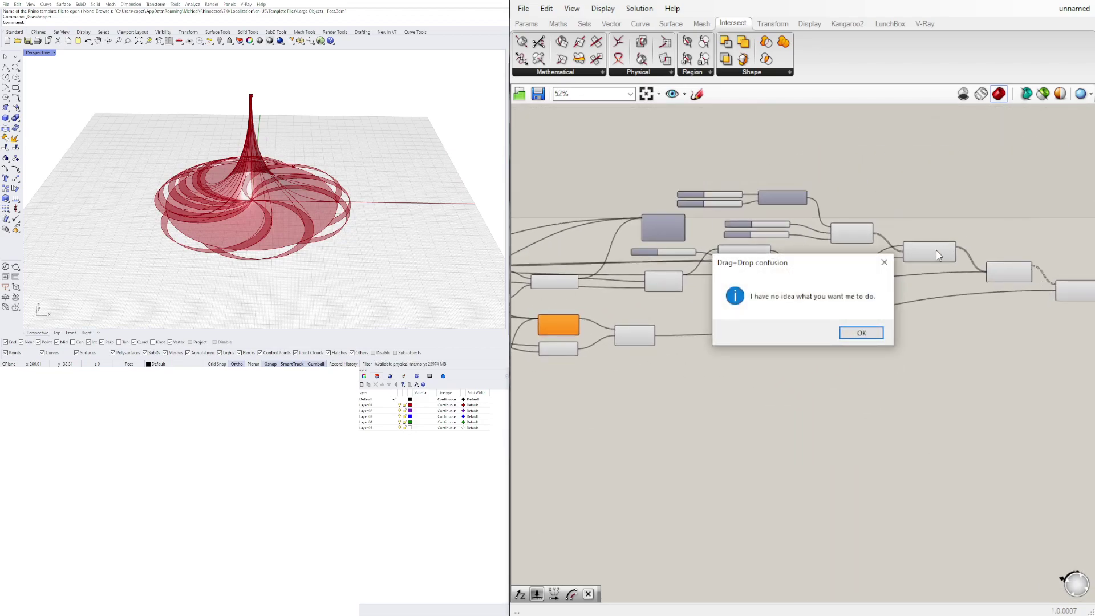
click(884, 263)
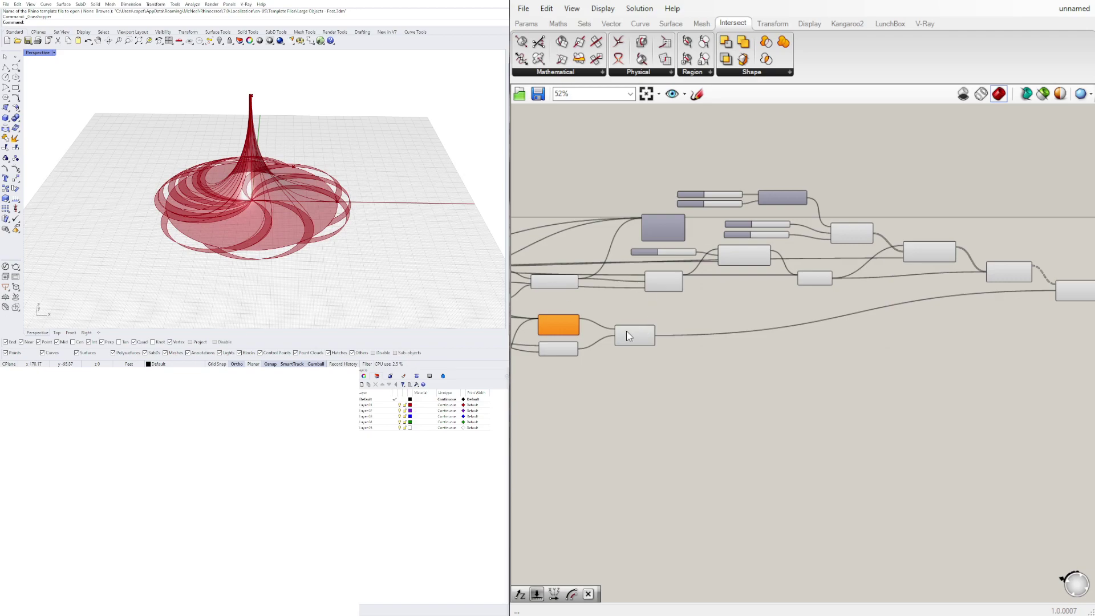
Step: Set the Unit X Factor slider to 100 and inspect the flared top of the revolved surface
right_drag(633, 330, 753, 345)
right_drag(201, 213, 280, 181)
scroll(254, 153, up, 4)
scroll(221, 177, down, 5)
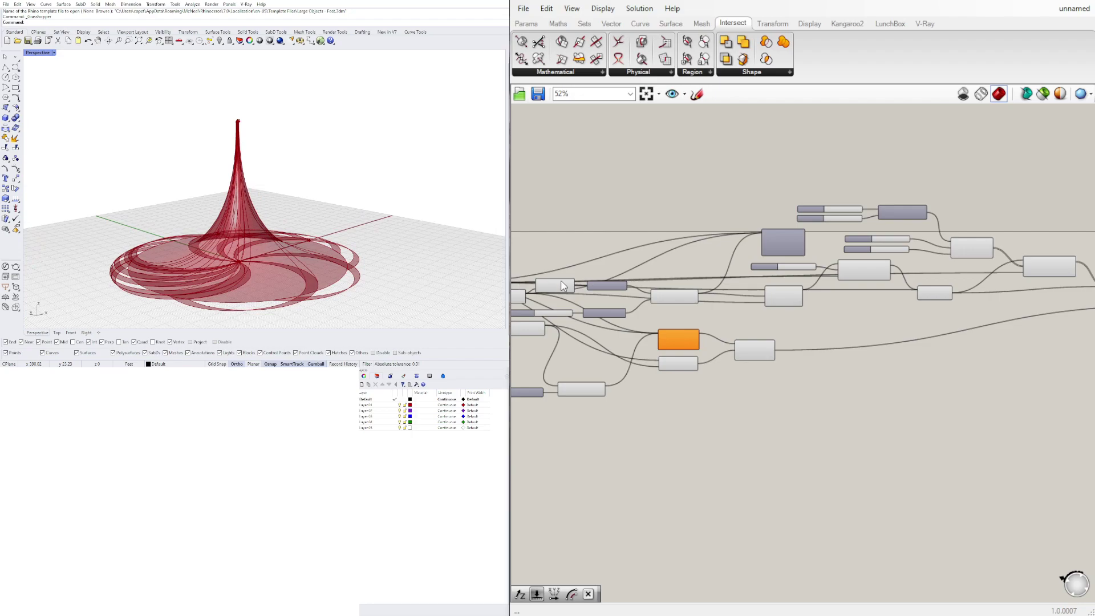
right_drag(648, 363, 897, 360)
scroll(752, 393, up, 4)
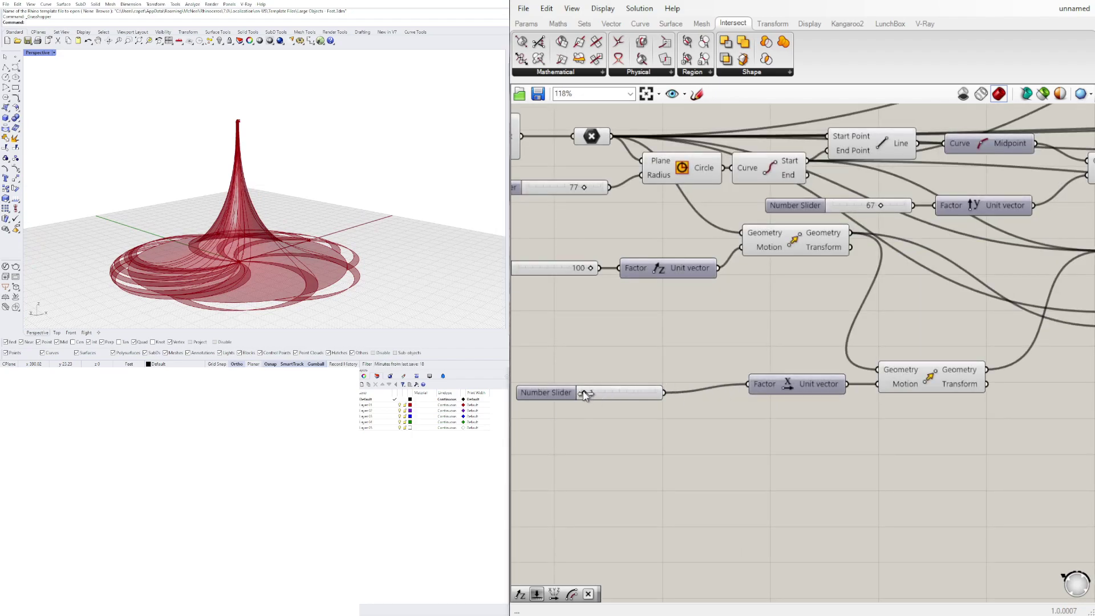
drag(584, 393, 633, 390)
right_drag(421, 208, 375, 211)
drag(632, 393, 655, 393)
right_drag(328, 234, 351, 274)
right_drag(345, 211, 343, 188)
scroll(699, 251, down, 3)
scroll(633, 339, up, 4)
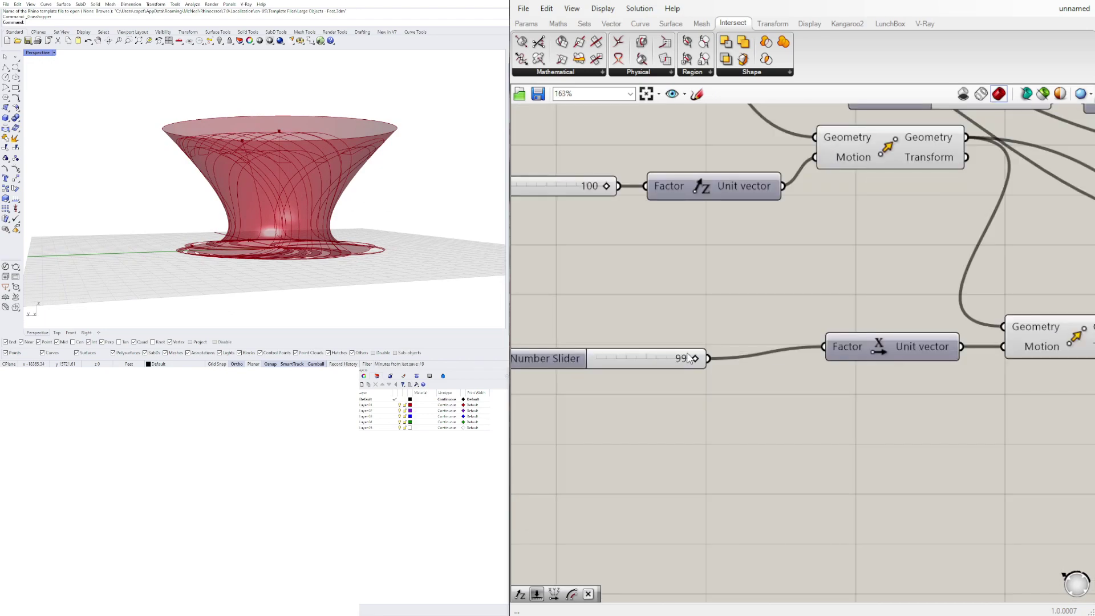
mouse_move(696, 361)
mouse_down()
mouse_move(656, 360)
mouse_move(704, 359)
mouse_up()
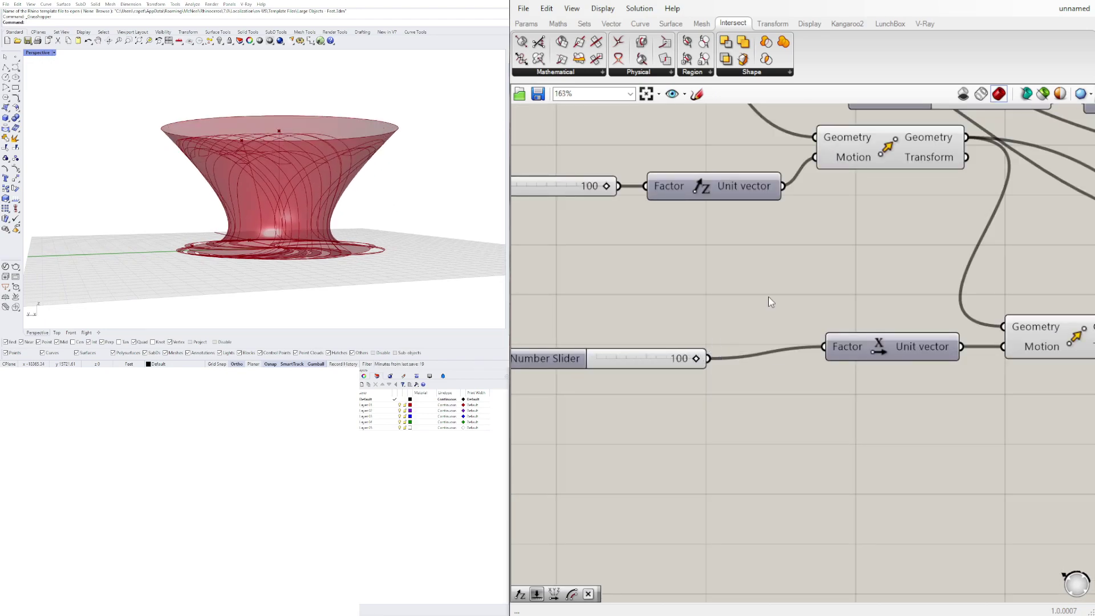
Step: Set the Angle slider of the Rotate component that copies the arc to 10.000 and view the blades from a higher angle
scroll(841, 295, down, 4)
scroll(713, 260, up, 4)
drag(782, 261, 831, 261)
scroll(863, 303, down, 4)
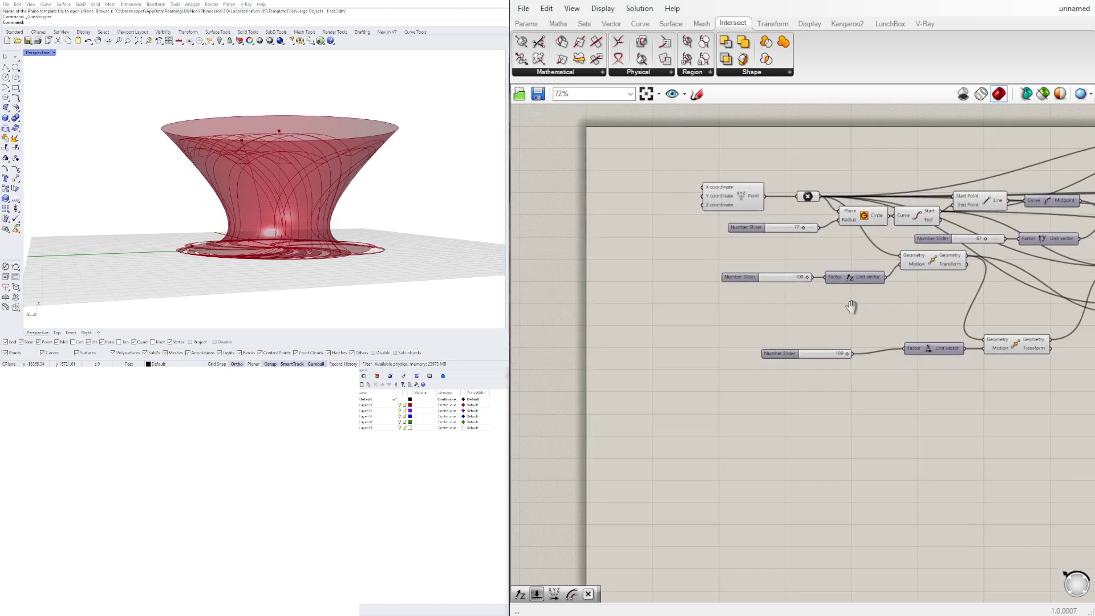
right_drag(875, 338, 589, 353)
scroll(949, 213, up, 4)
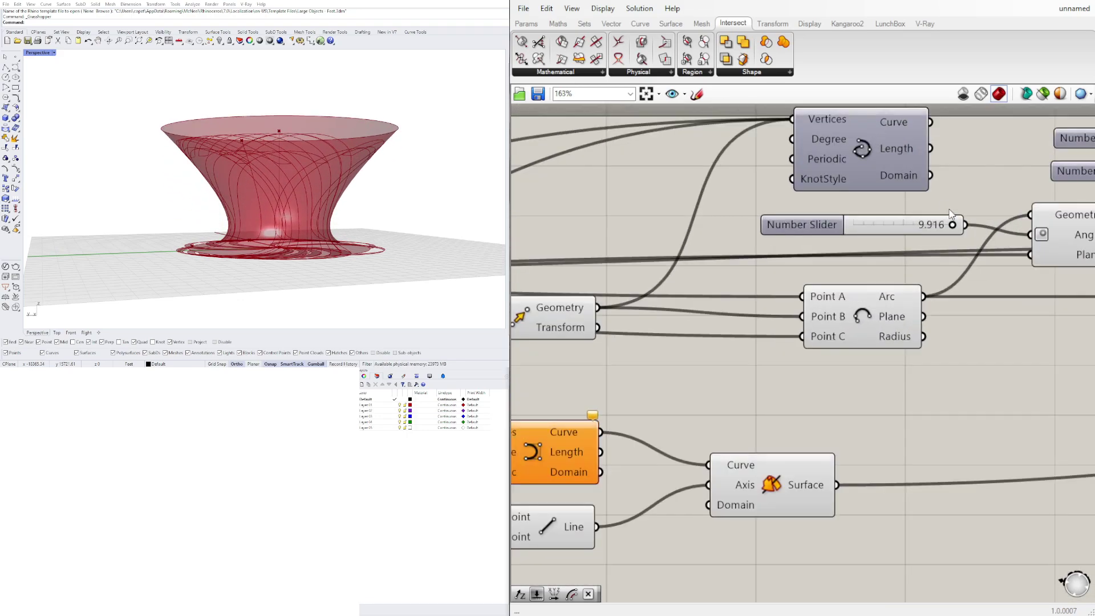
mouse_move(956, 228)
mouse_down()
mouse_move(864, 227)
mouse_move(970, 228)
mouse_up()
right_drag(248, 137, 197, 240)
Step: Try a Unit Y Factor of 100, reduce it partway, and compare the resulting blade shapes
scroll(679, 292, down, 3)
right_drag(536, 365, 893, 383)
scroll(719, 340, up, 2)
scroll(719, 341, up, 2)
drag(867, 369, 929, 365)
right_drag(431, 203, 502, 193)
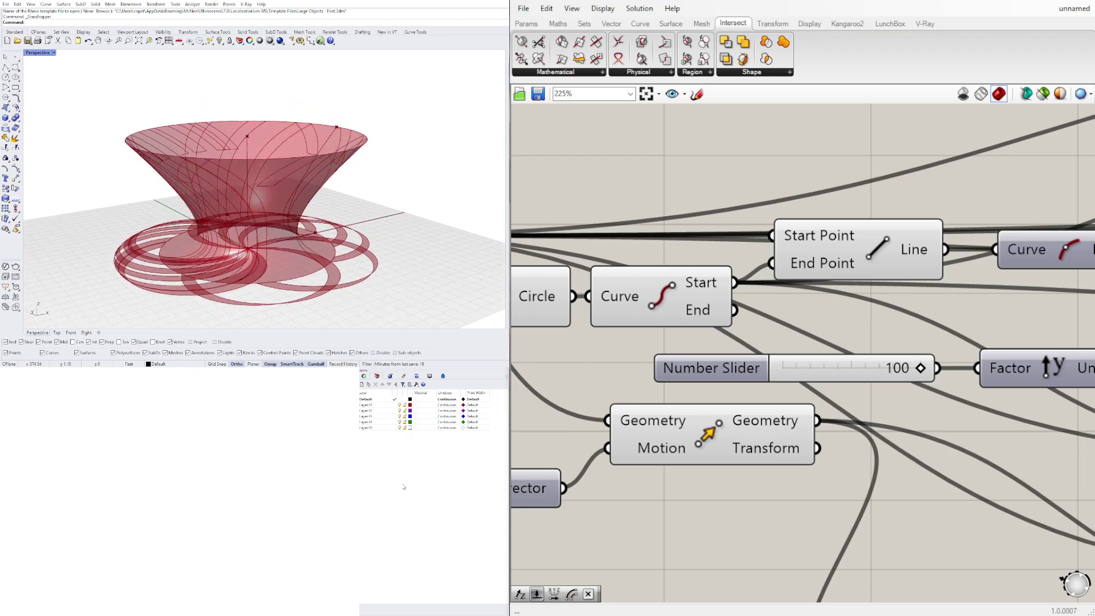
drag(922, 369, 884, 369)
right_drag(275, 175, 415, 174)
Step: Turn off the preview of every component except the curve projection to isolate the projected curves
scroll(716, 279, down, 6)
scroll(798, 343, down, 2)
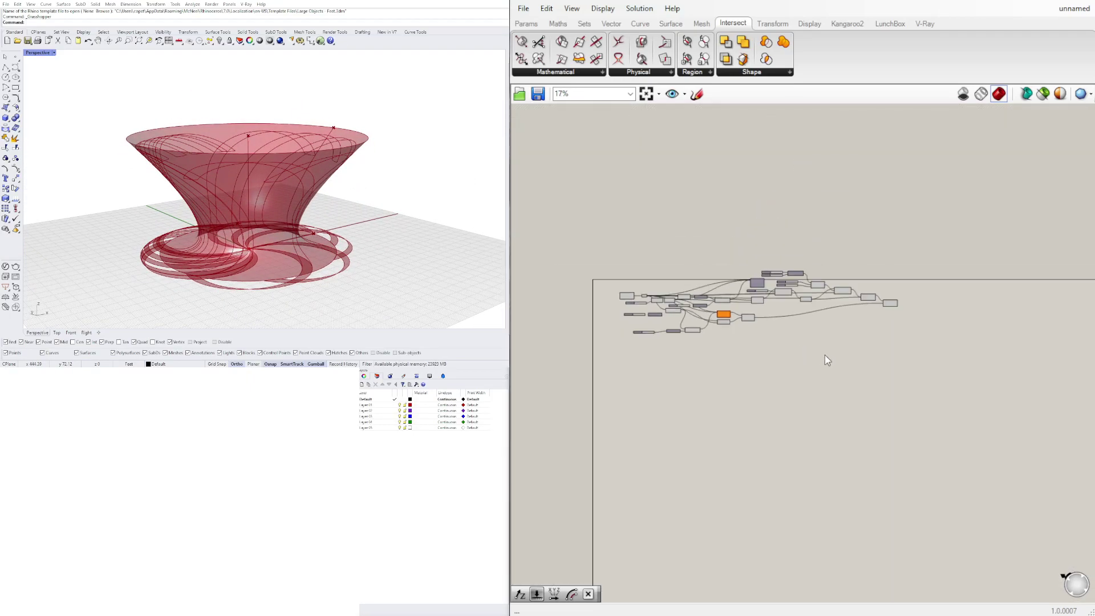
drag(860, 377, 628, 217)
middle_click(628, 217)
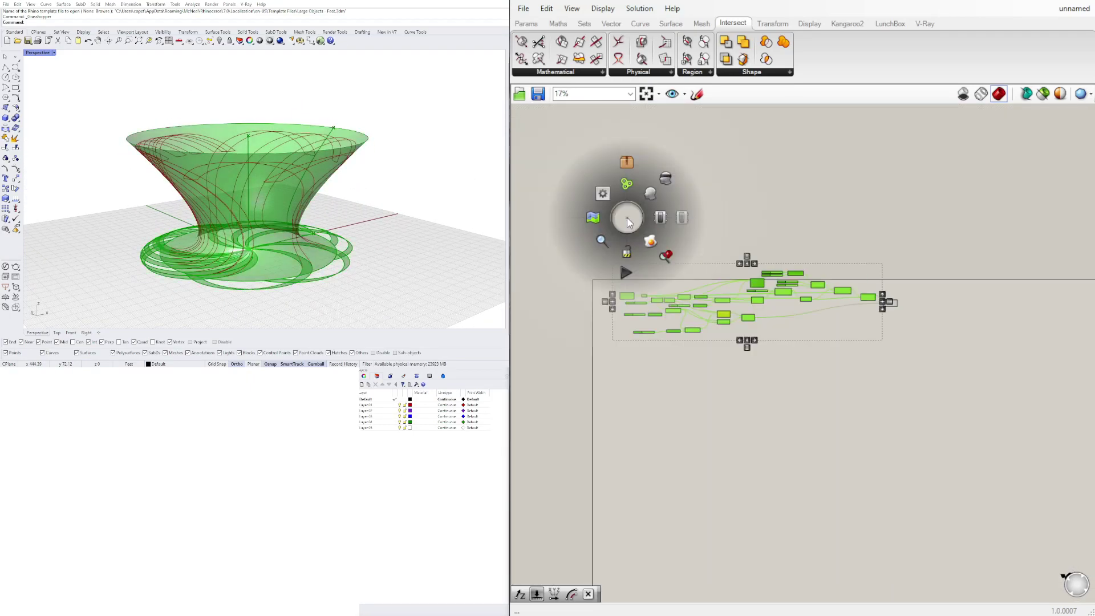
click(664, 182)
right_drag(372, 178, 50, 282)
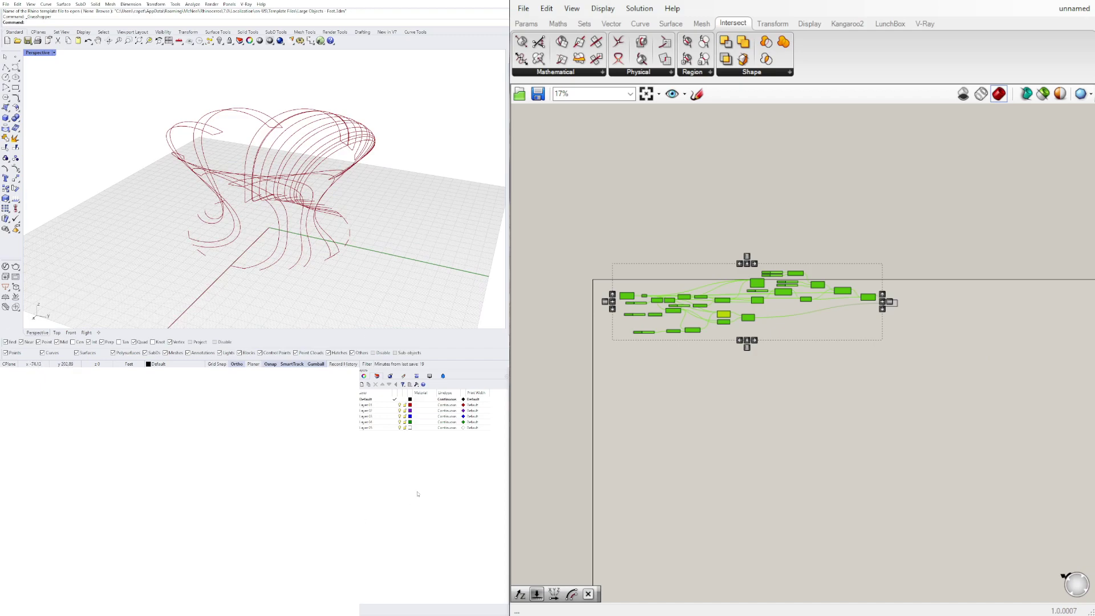
Step: Examine the curves produced by the Project component and compare them with the flared surface and the blades
scroll(851, 350, up, 5)
click(844, 365)
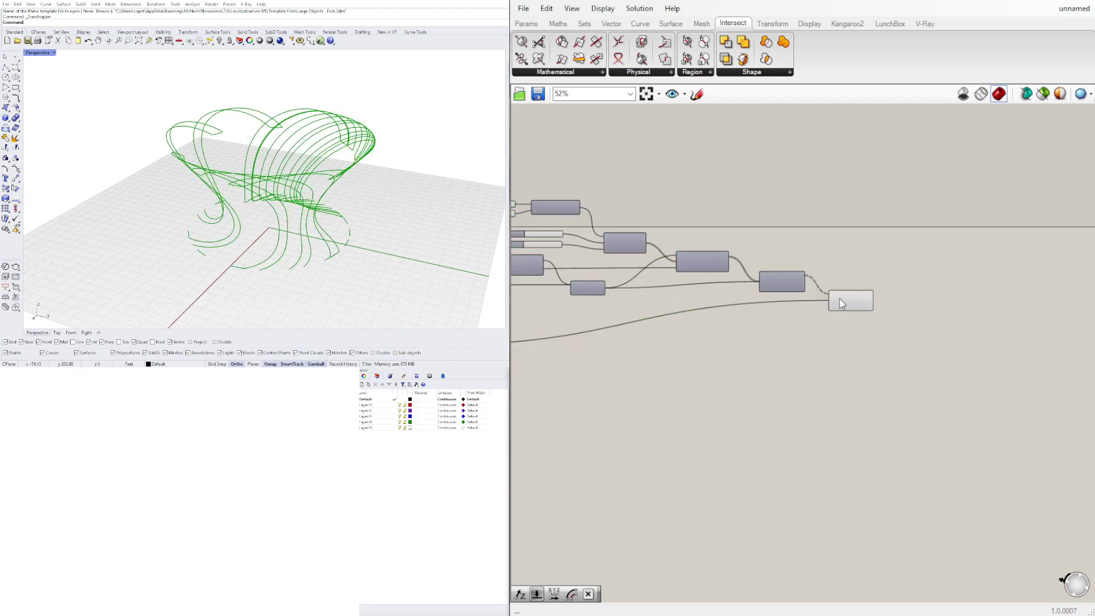
scroll(821, 354, up, 2)
scroll(809, 323, down, 3)
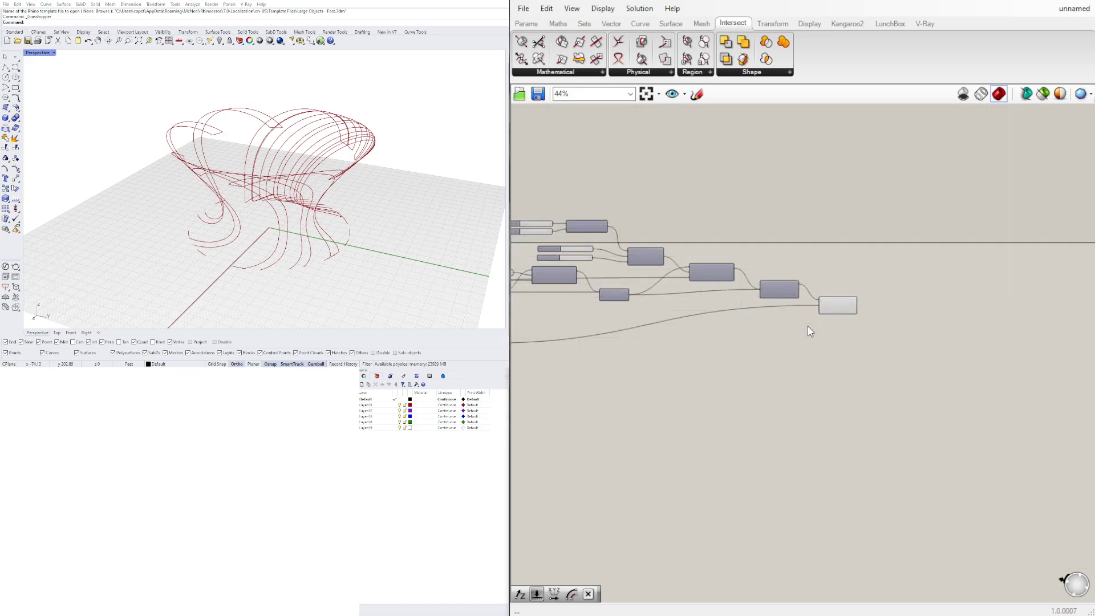
right_drag(254, 198, 294, 170)
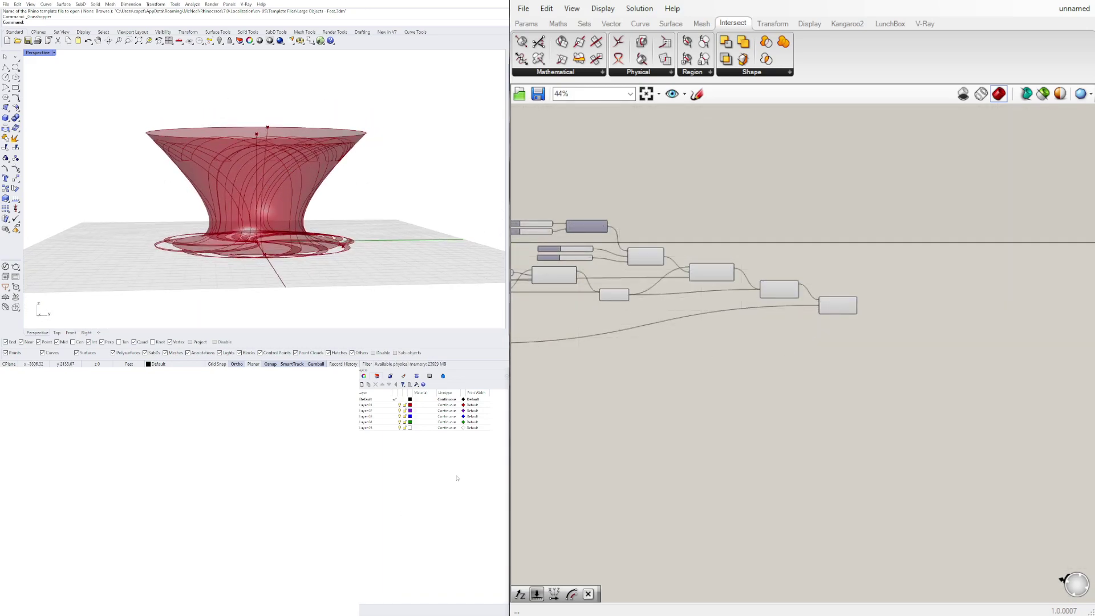
scroll(837, 228, up, 3)
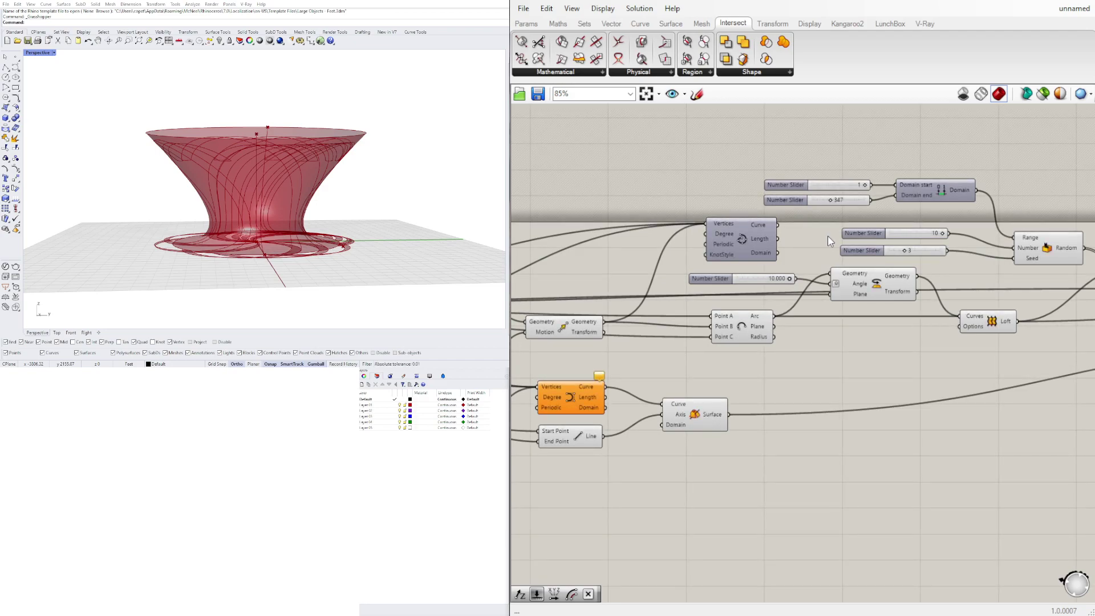
scroll(830, 241, down, 3)
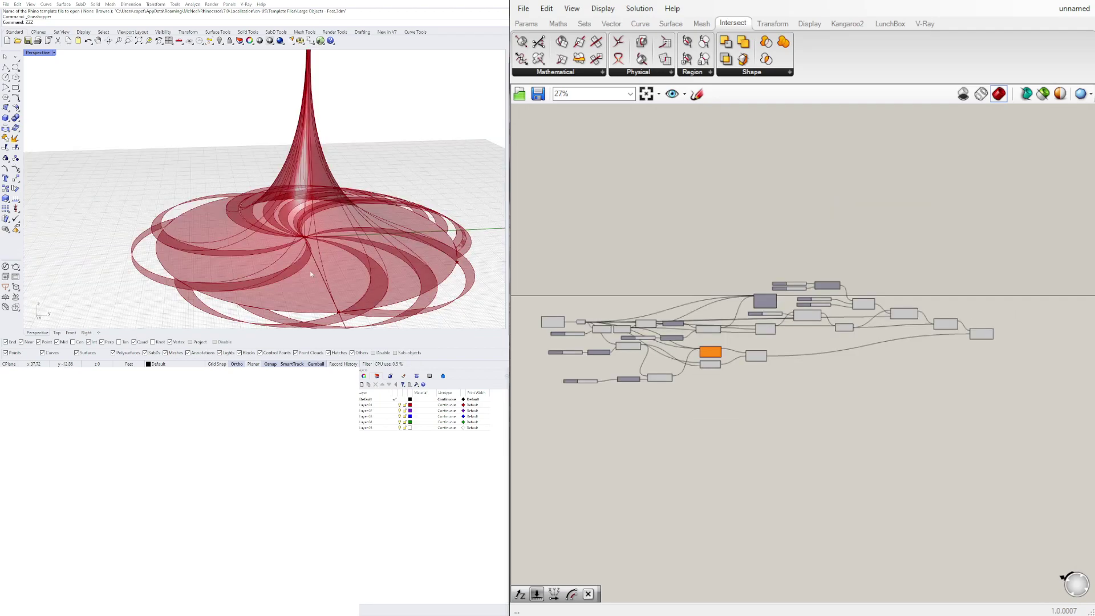
Step: Reposition the Project component slightly away from Brep Edges and keep it selected to highlight its curves on the spire
scroll(812, 358, up, 4)
click(854, 384)
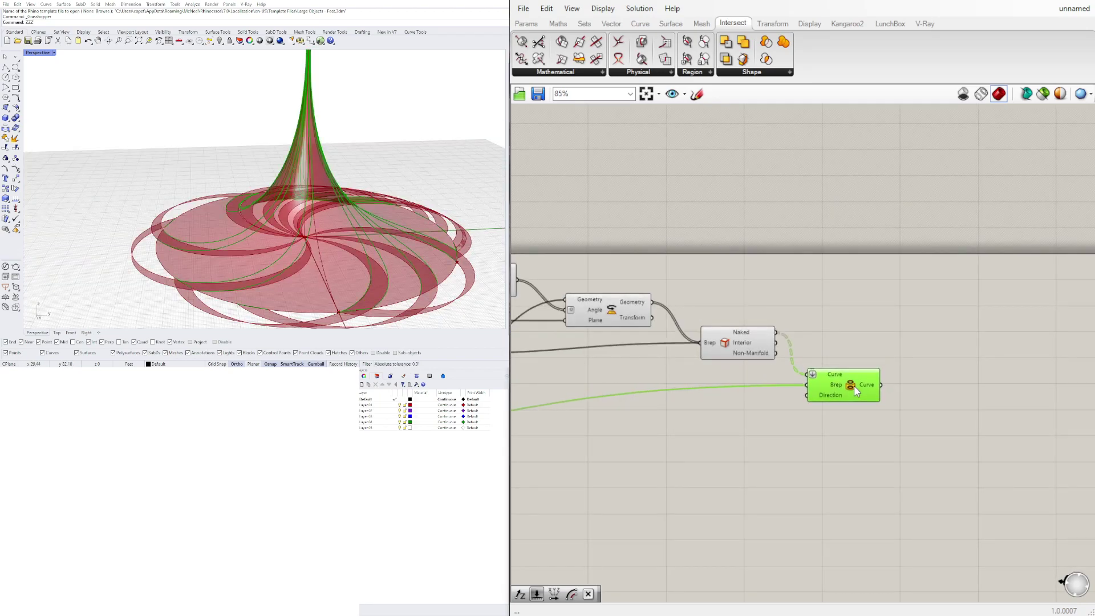
click(844, 414)
mouse_move(351, 237)
right_down()
mouse_move(391, 204)
mouse_move(365, 244)
right_up()
drag(874, 382, 870, 389)
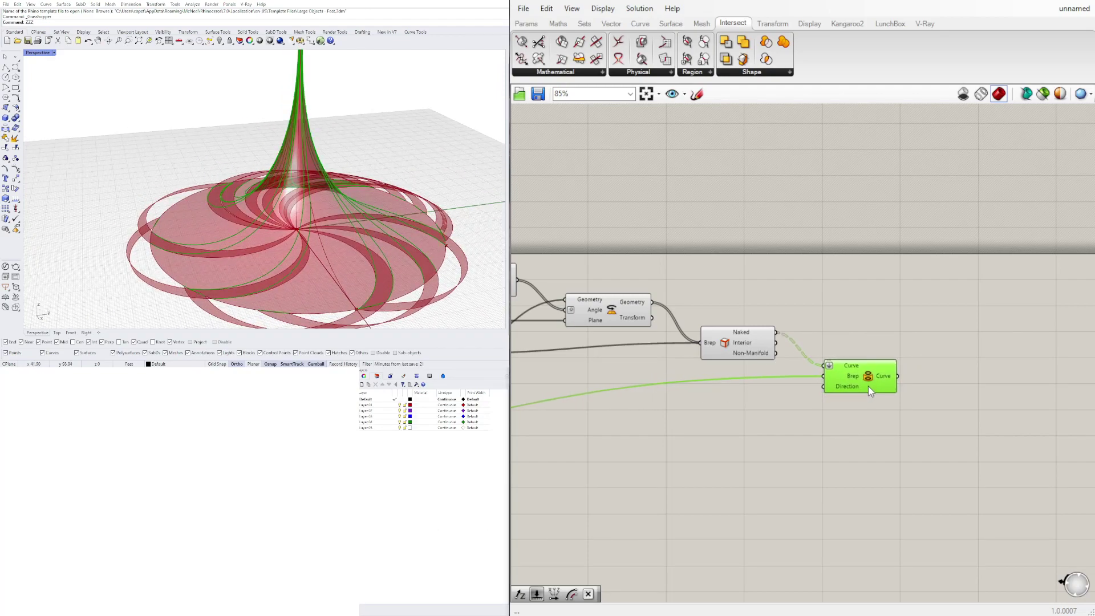
Step: Examine the highlighted projected curves on the spire and its base from several angles and distances
scroll(281, 232, down, 4)
right_drag(272, 230, 309, 223)
scroll(252, 287, up, 7)
right_drag(266, 286, 285, 271)
scroll(279, 251, down, 6)
mouse_move(269, 227)
right_down()
mouse_move(270, 151)
mouse_move(323, 132)
mouse_move(269, 228)
right_up()
scroll(269, 269, up, 4)
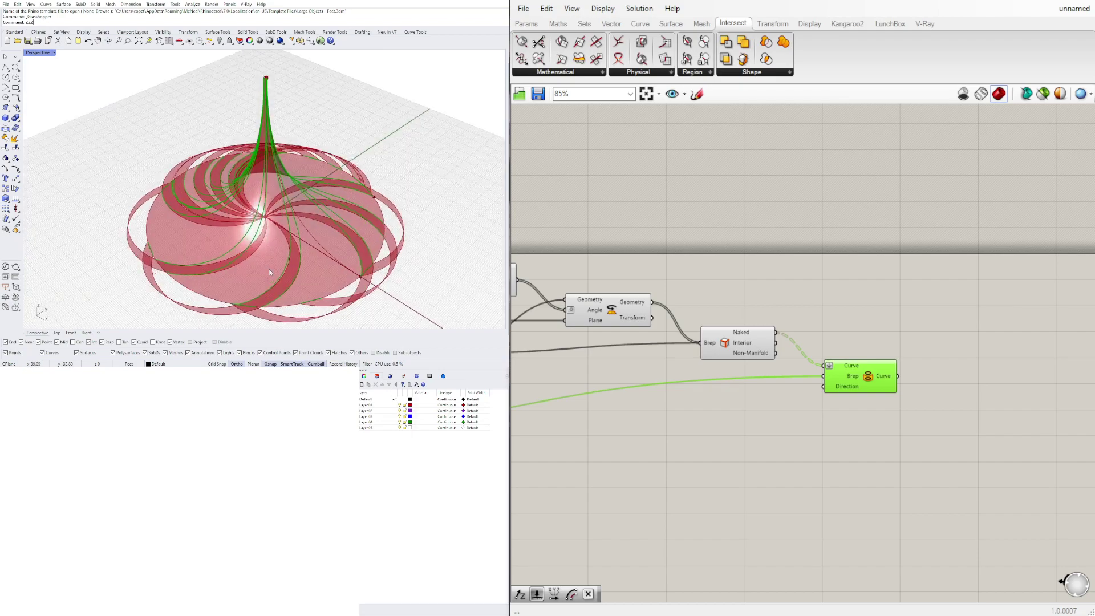
right_drag(268, 269, 291, 249)
scroll(291, 249, down, 5)
scroll(286, 243, up, 3)
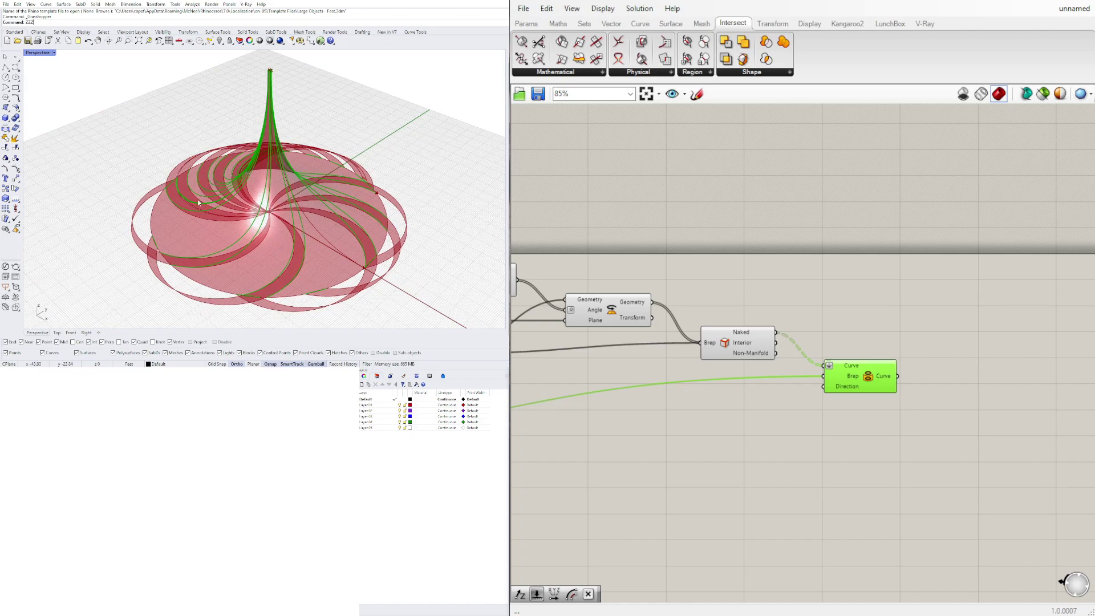
Step: Set the Seed slider of the Random component to 6 to redistribute the rotated blades
scroll(667, 309, down, 3)
right_drag(660, 345, 862, 349)
scroll(720, 298, up, 8)
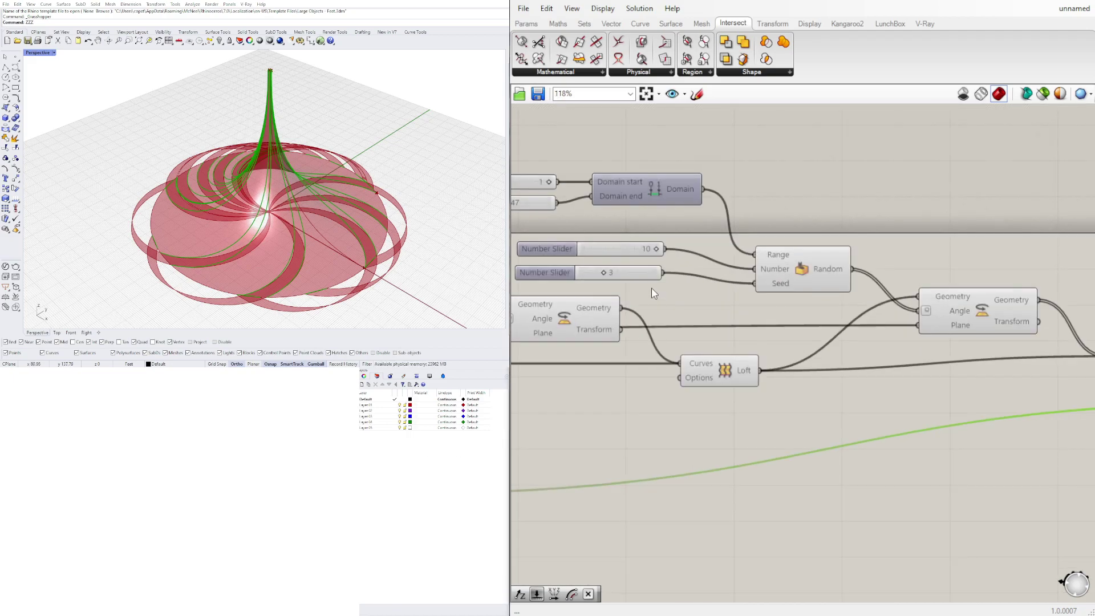
right_drag(661, 249, 829, 412)
scroll(754, 425, up, 5)
drag(734, 433, 832, 433)
Step: Set the Domain end slider to 809 and try to raise the Domain start slider
scroll(807, 378, down, 5)
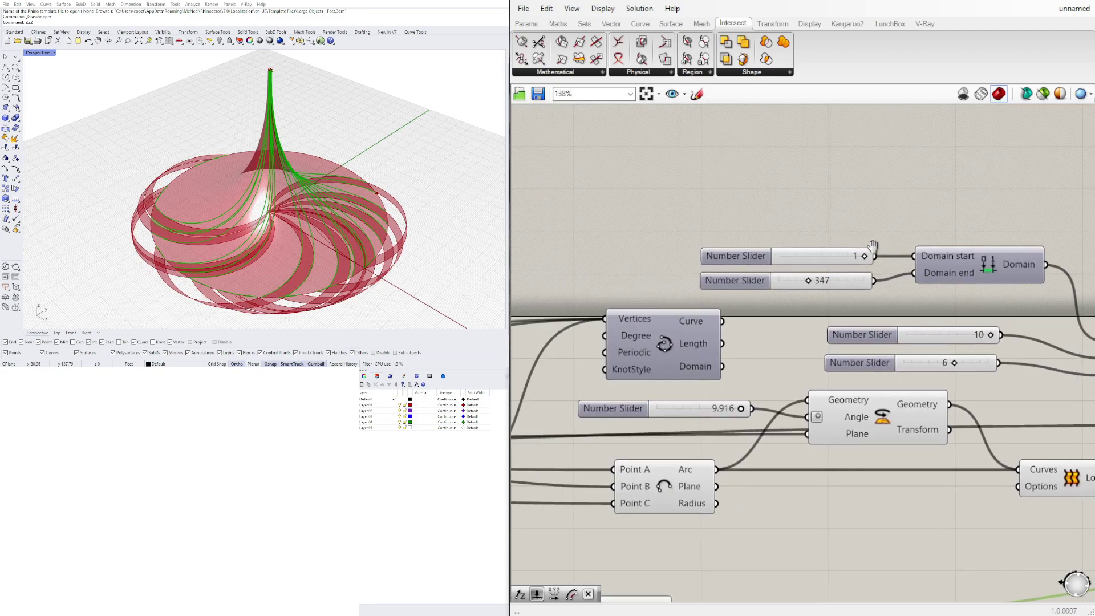
scroll(798, 291, up, 5)
drag(809, 290, 874, 290)
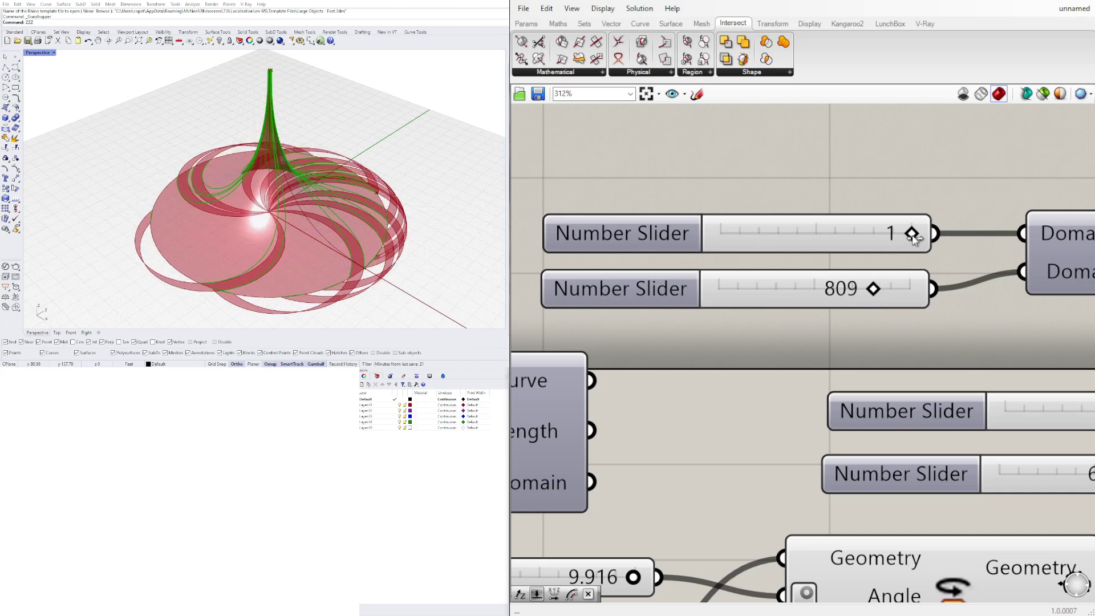
drag(810, 245, 927, 240)
Step: Replace the Domain start slider with a copy of the Domain end slider, connected to the Domain start input
scroll(886, 245, down, 4)
scroll(744, 245, up, 3)
click(733, 249)
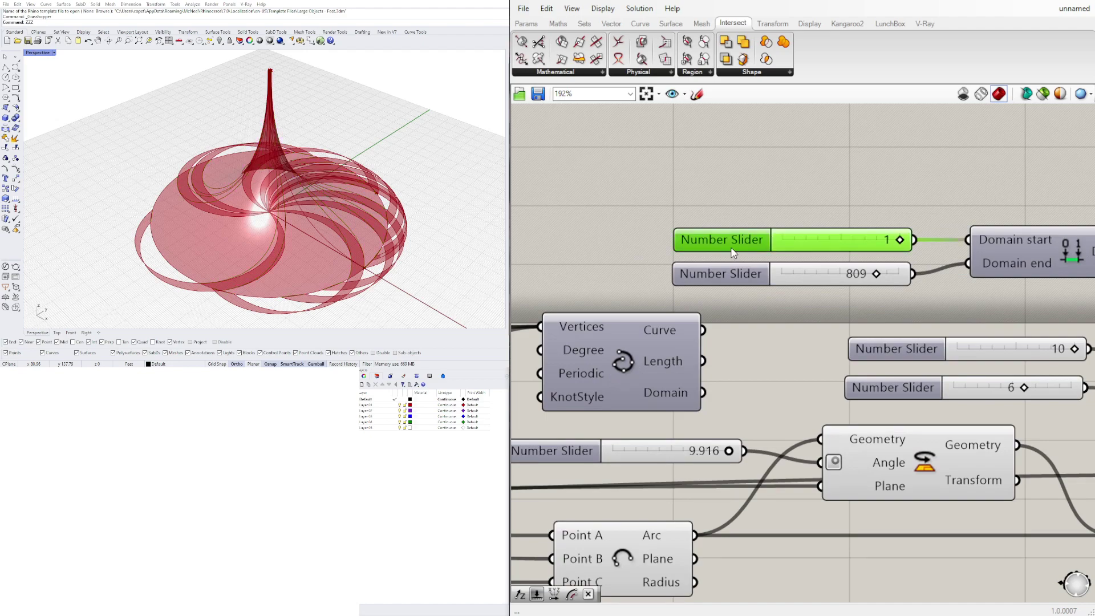
key(Delete)
alt+drag(709, 270, 704, 232)
drag(908, 236, 968, 240)
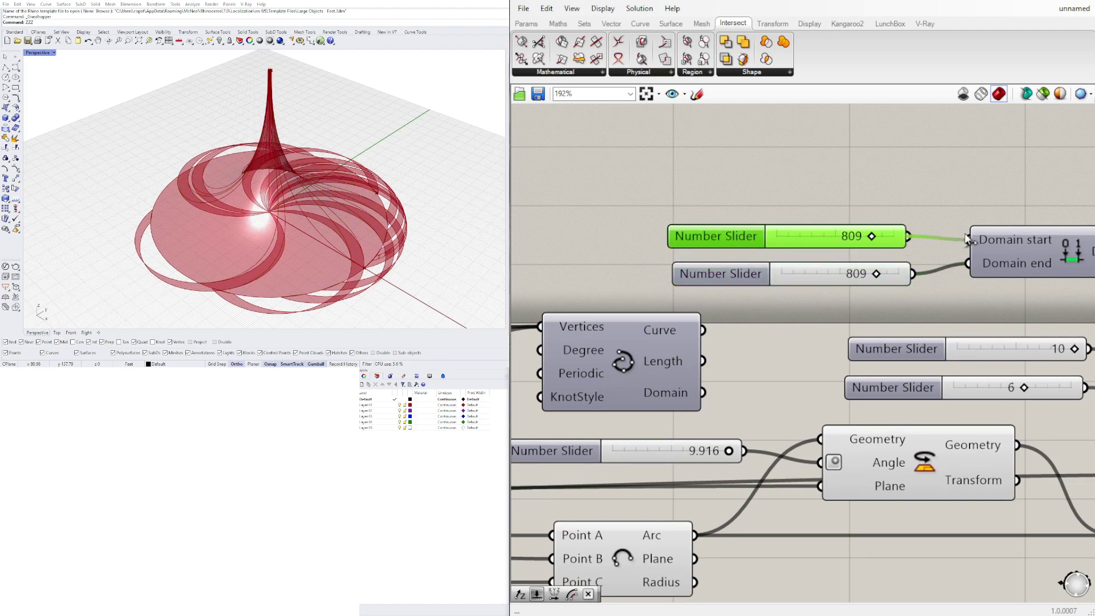
Step: Set the new Domain start slider to 0
scroll(872, 239, up, 2)
drag(879, 239, 692, 252)
scroll(691, 251, down, 6)
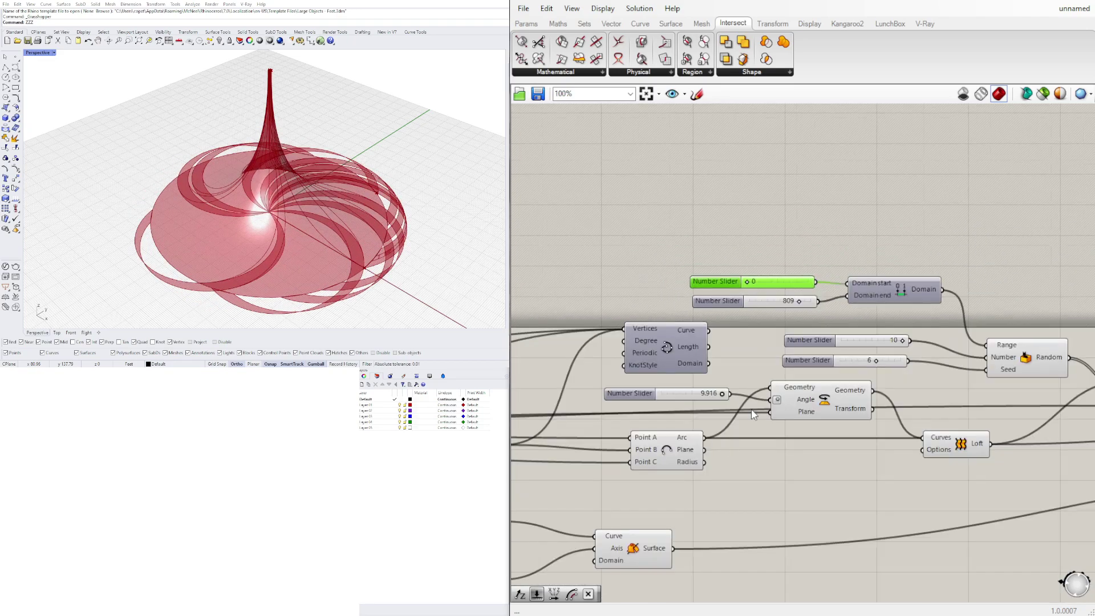
Step: Examine the Interpolate curve and Revolution components by selecting them, and review the spire and the overall definition
right_drag(687, 375, 744, 361)
scroll(699, 340, down, 4)
right_drag(665, 384, 866, 379)
scroll(816, 377, up, 5)
click(786, 389)
right_drag(882, 315, 759, 333)
click(901, 290)
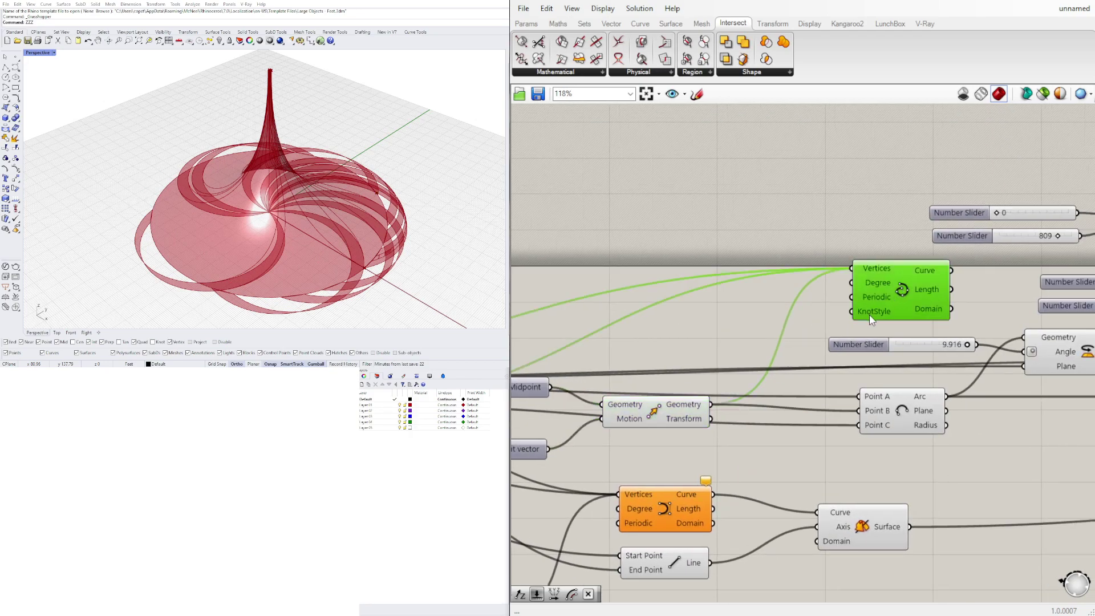
scroll(888, 340, down, 3)
scroll(932, 383, up, 2)
click(893, 378)
click(867, 461)
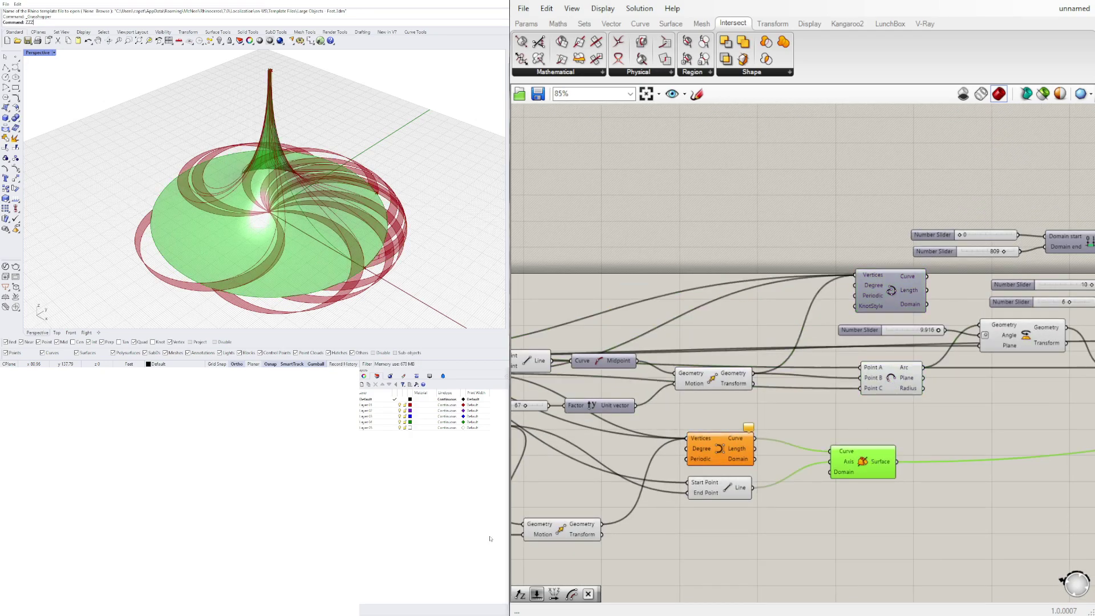
click(682, 163)
right_drag(365, 240, 355, 194)
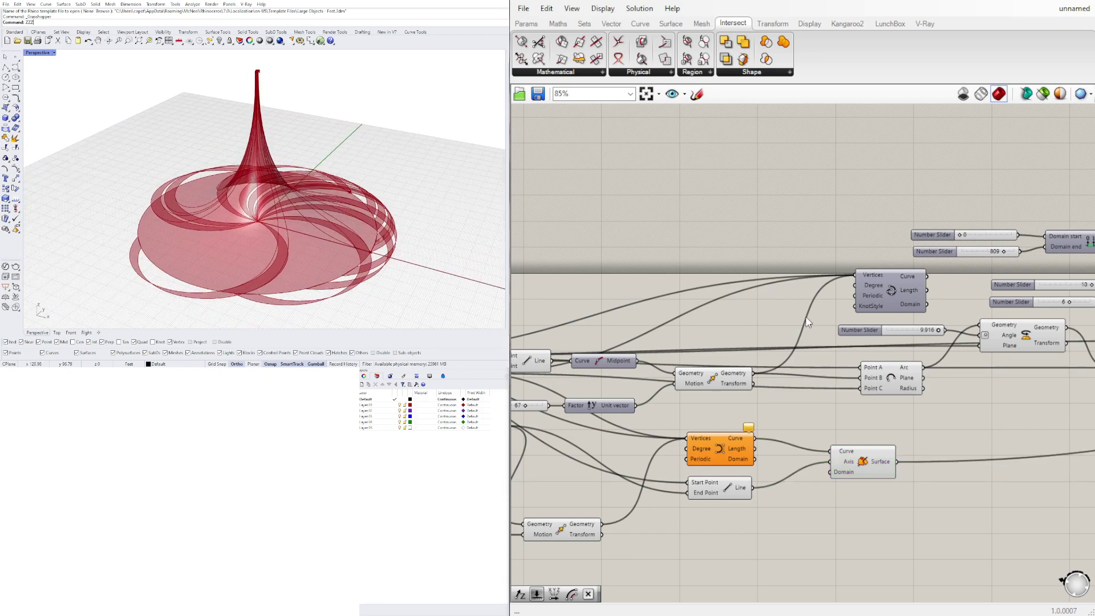
scroll(836, 321, down, 5)
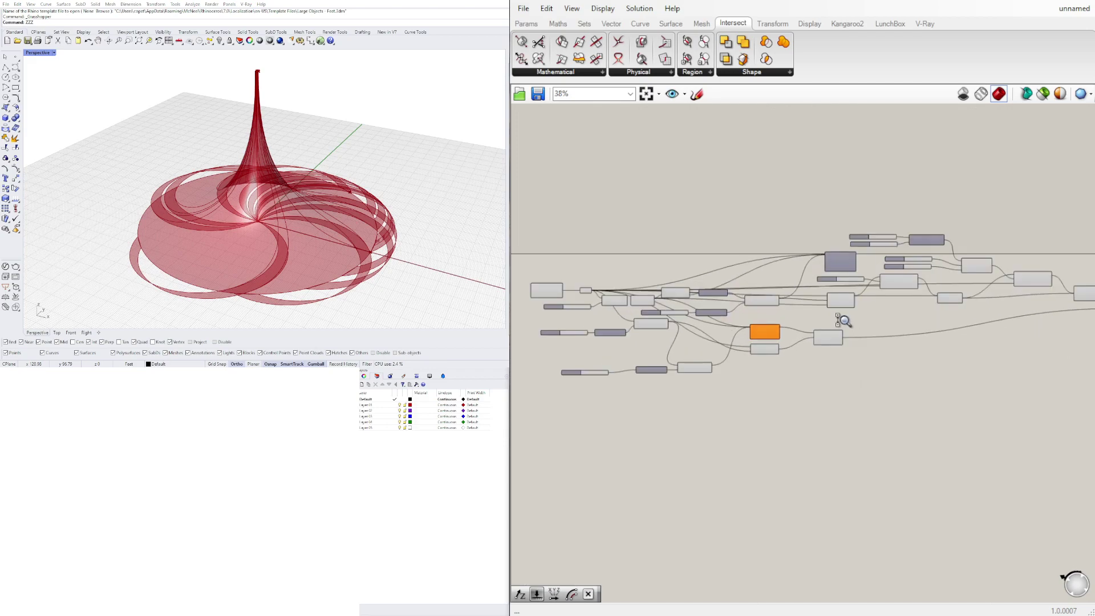
right_drag(864, 324, 837, 319)
ctrl+right_drag(836, 319, 830, 321)
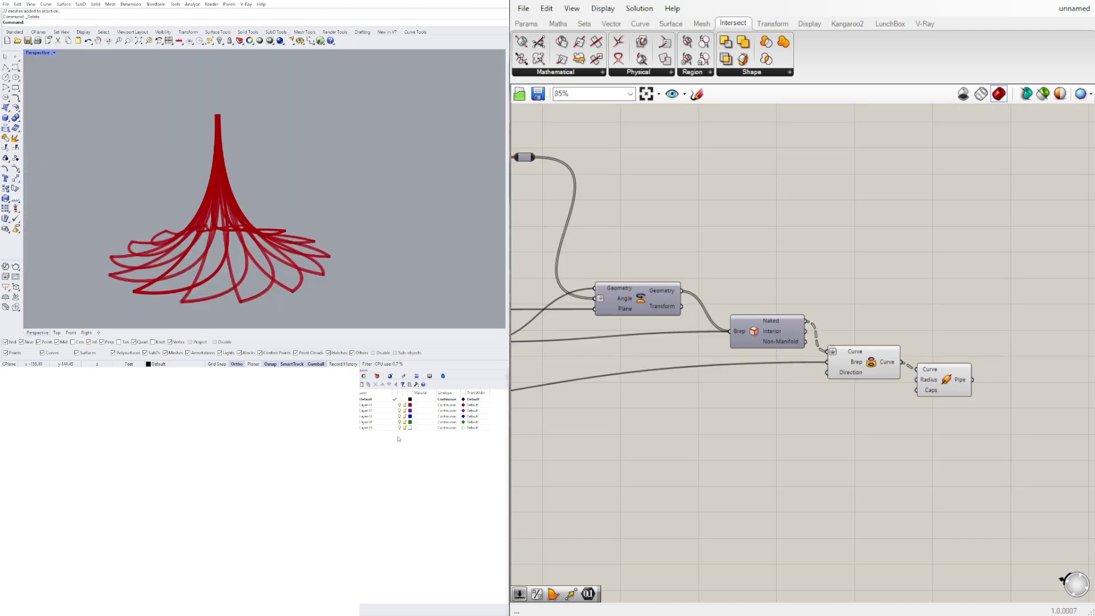
Step: Set the number slider feeding the division and the Series Count to 18 and inspect the projected curves
scroll(785, 264, down, 5)
right_drag(754, 267, 945, 294)
scroll(782, 240, up, 5)
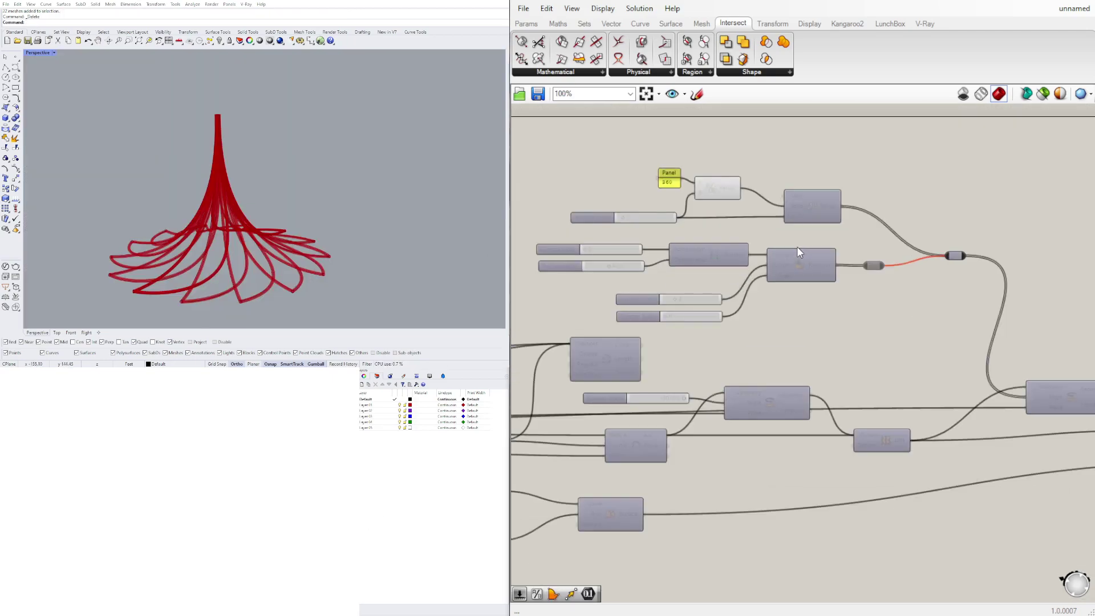
right_drag(823, 230, 815, 268)
scroll(821, 276, up, 4)
click(899, 316)
scroll(871, 328, down, 4)
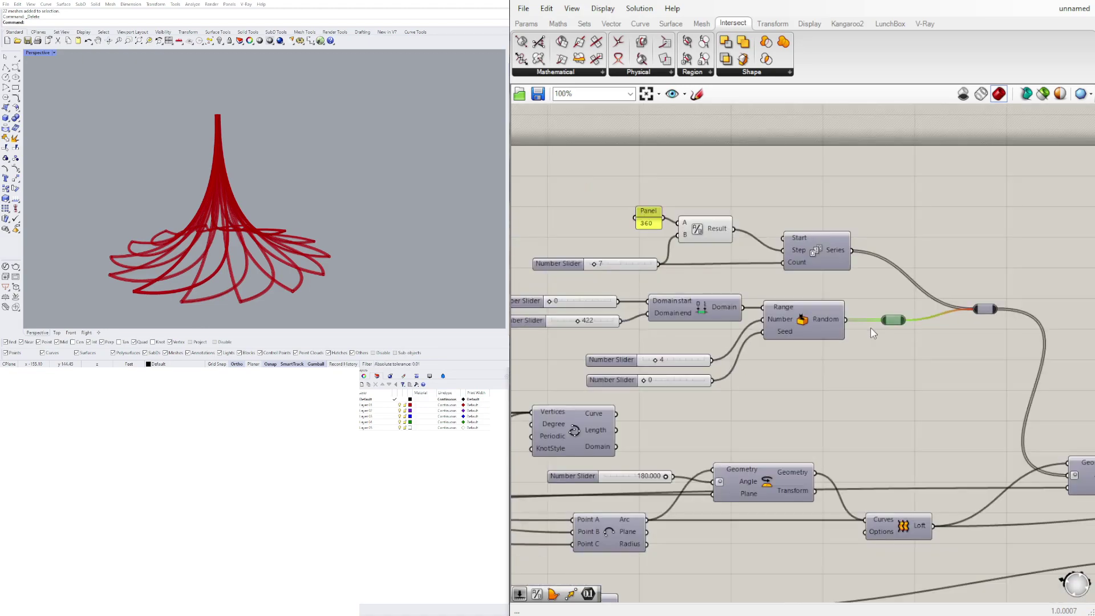
scroll(877, 246, up, 3)
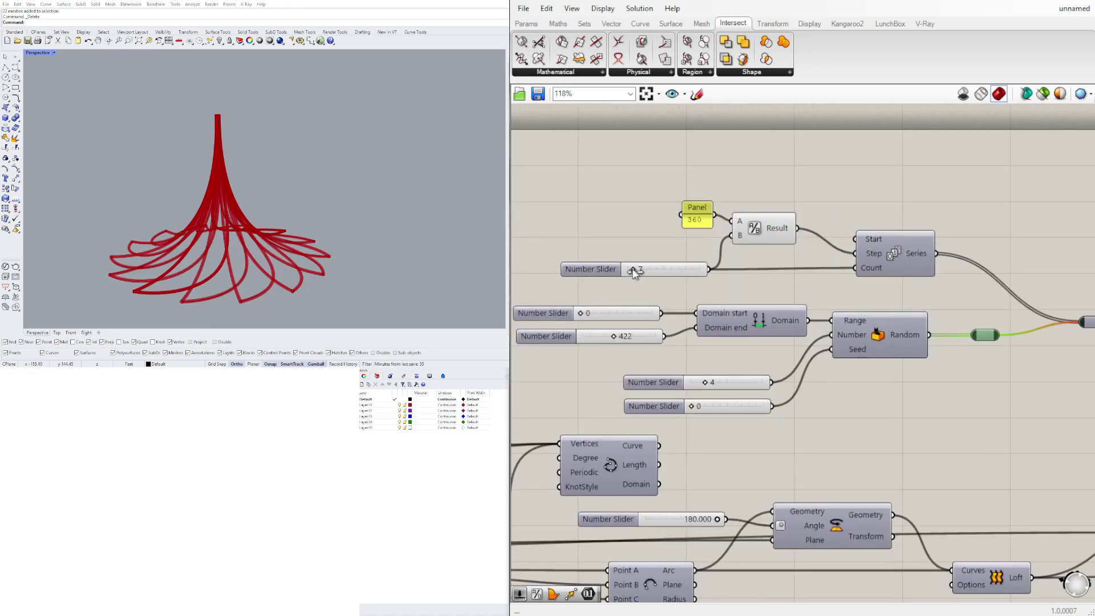
scroll(610, 266, up, 6)
drag(709, 279, 743, 282)
right_drag(355, 152, 311, 151)
scroll(336, 146, up, 7)
scroll(320, 148, down, 7)
scroll(800, 366, down, 4)
scroll(803, 366, down, 3)
Step: Connect the Random relay directly to the second rotation's Angle input and disconnect it from the Series relay
right_drag(1042, 405, 768, 378)
right_drag(933, 372, 733, 351)
click(840, 358)
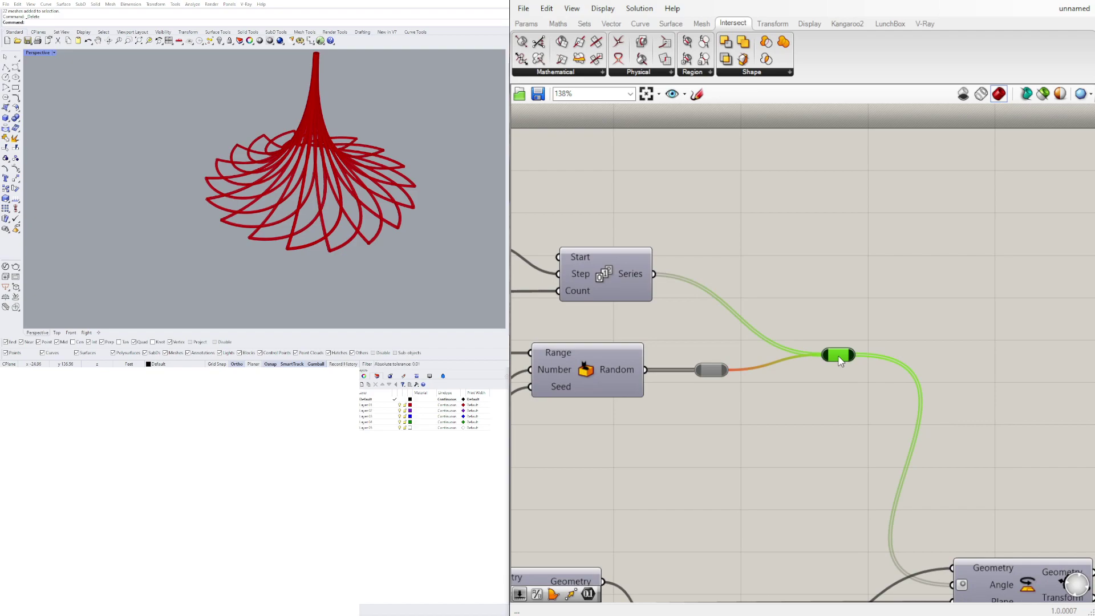
drag(728, 372, 958, 583)
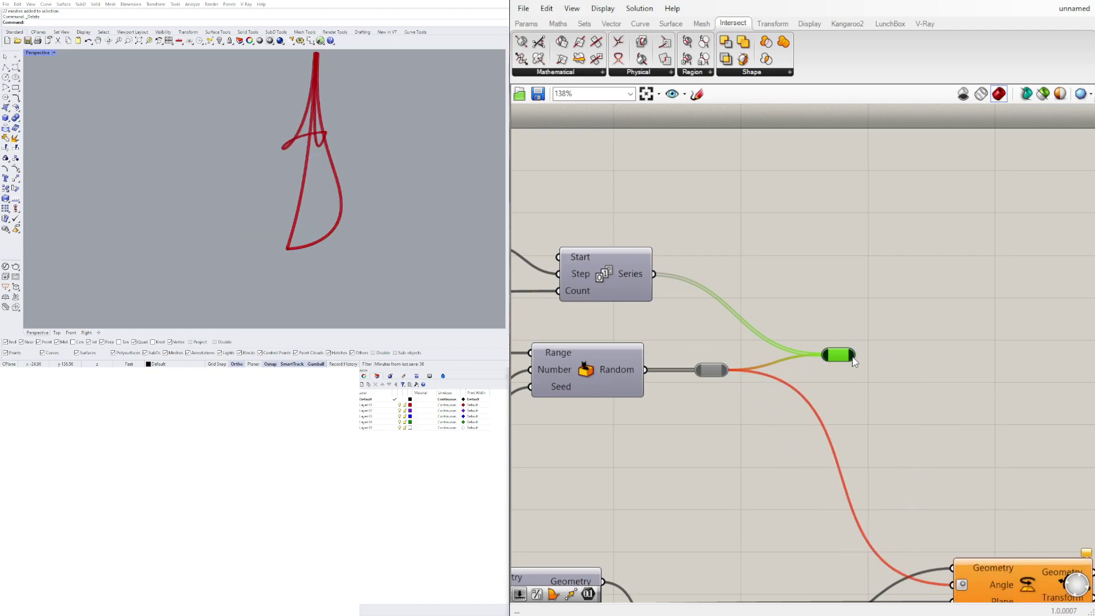
ctrl+drag(810, 360, 729, 370)
Step: Enable the relay on the Random output so the random angles drive the rotation
click(709, 371)
right_click(710, 372)
click(753, 392)
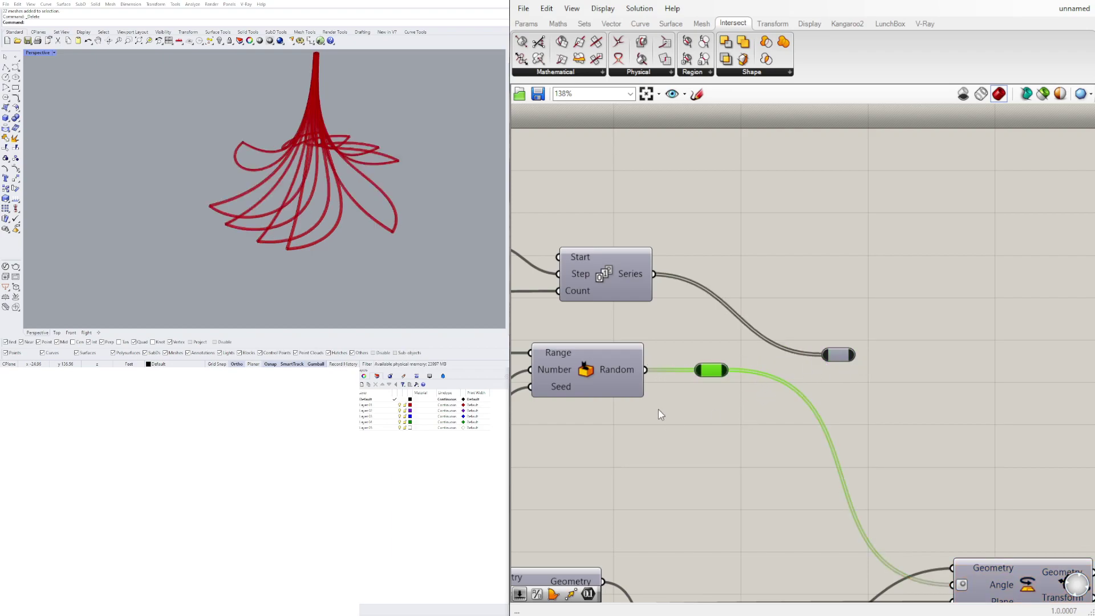
Step: Set the Random component's Seed slider to 5
right_drag(602, 407, 825, 413)
right_drag(612, 460, 663, 442)
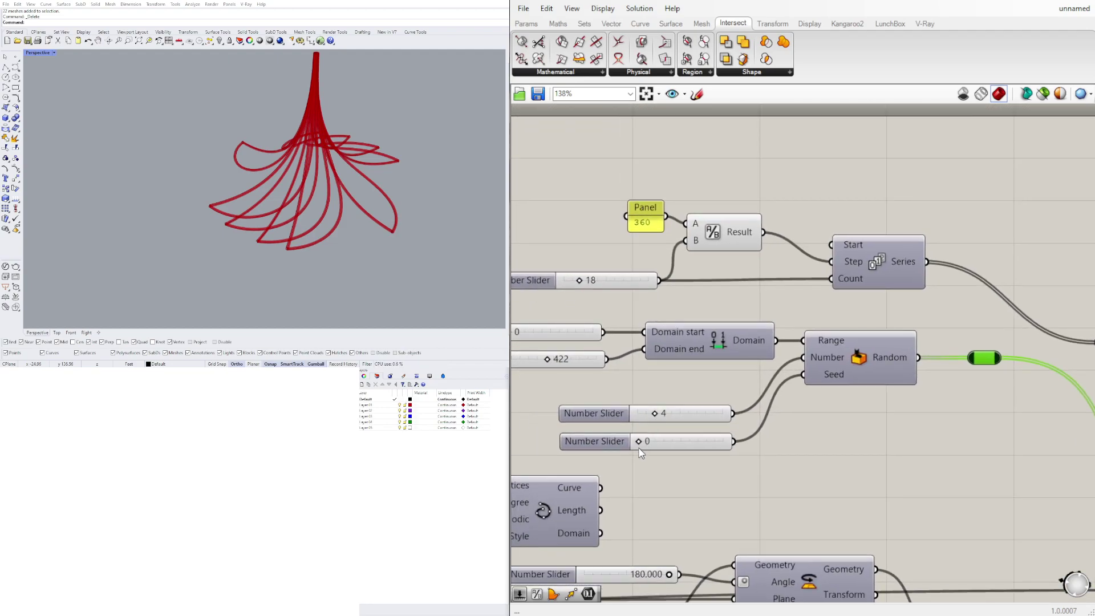
drag(639, 441, 685, 440)
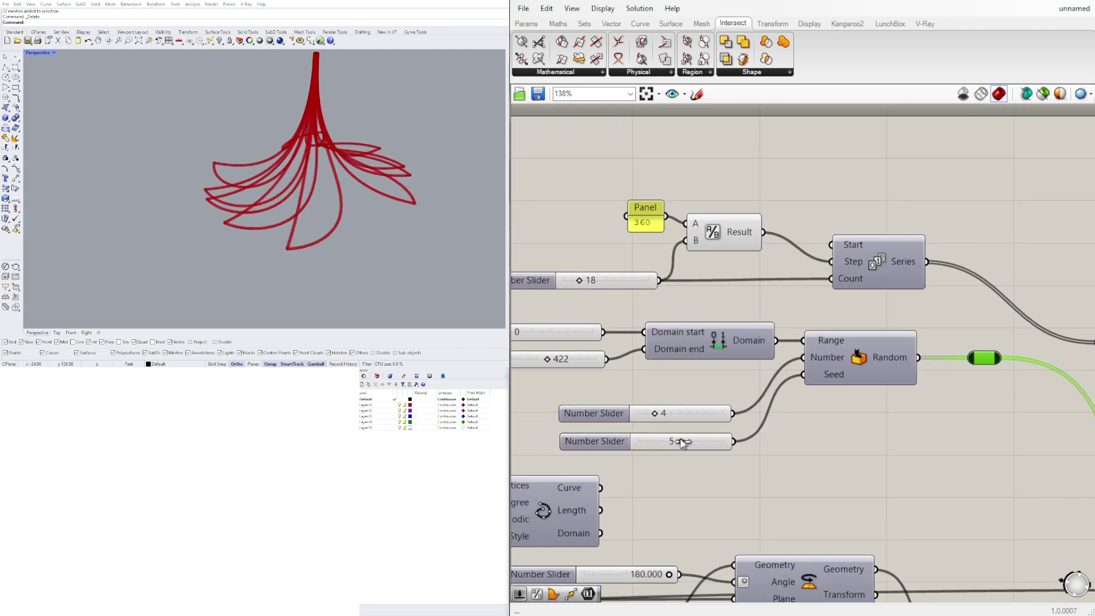
click(1002, 313)
right_drag(1002, 313, 760, 276)
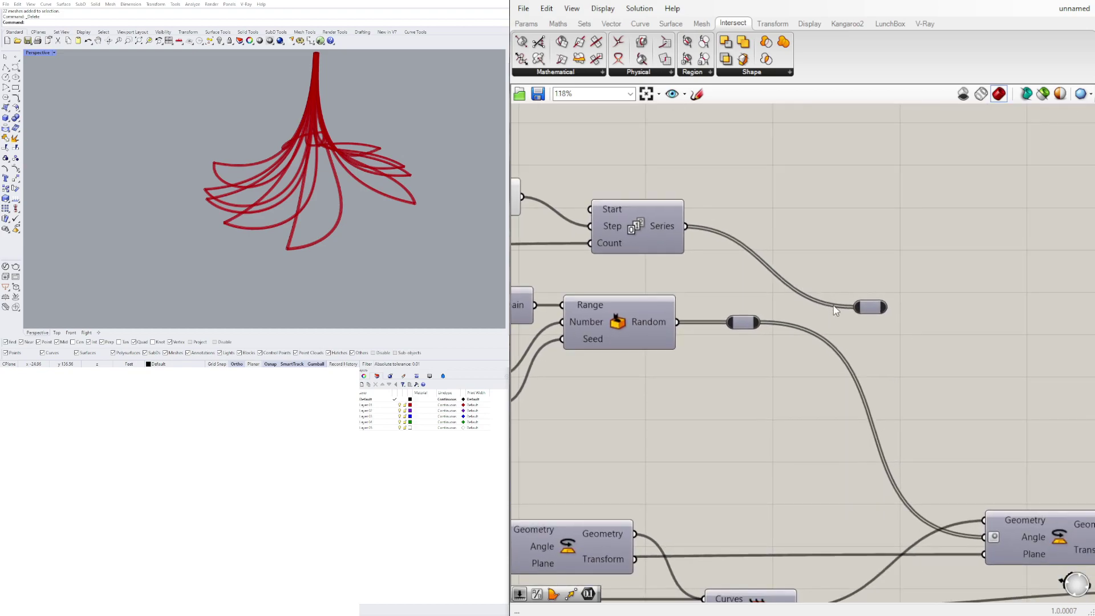
Step: Connect the Series relay to the rotation's Angle input alongside the Random relay, and disable the Random relay
scroll(829, 303, down, 1)
right_drag(829, 302, 794, 295)
drag(832, 296, 913, 493)
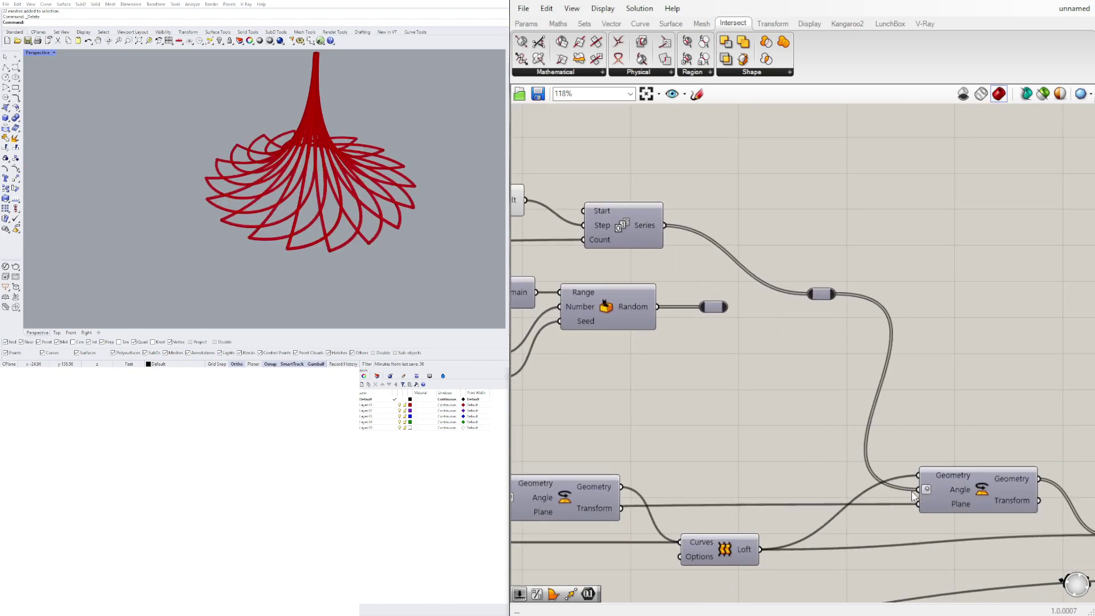
key(ctrl+z)
drag(835, 296, 916, 491)
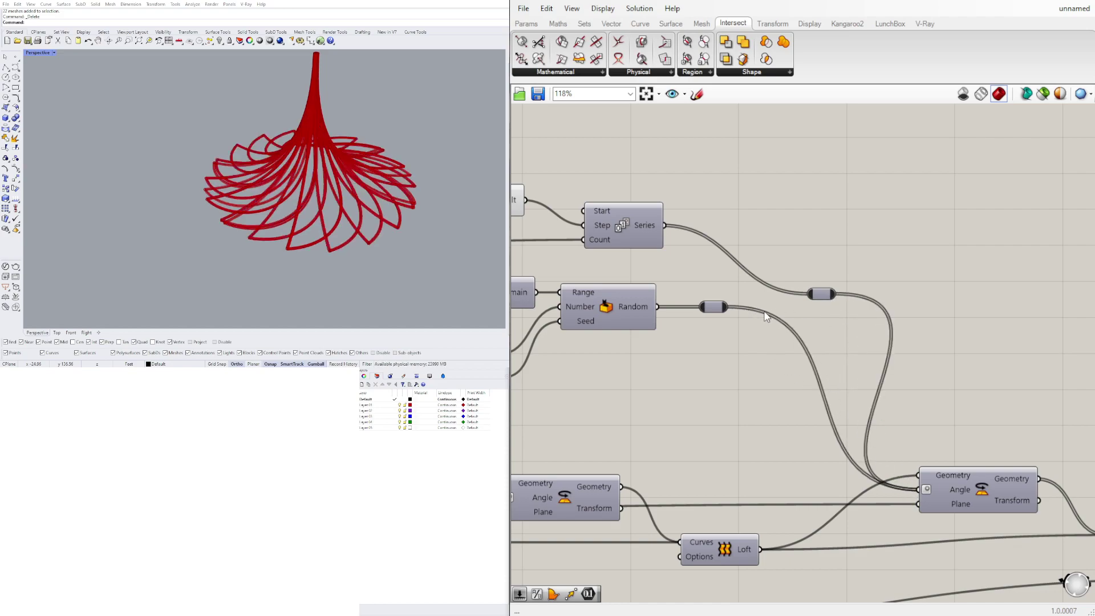
right_click(715, 306)
click(736, 327)
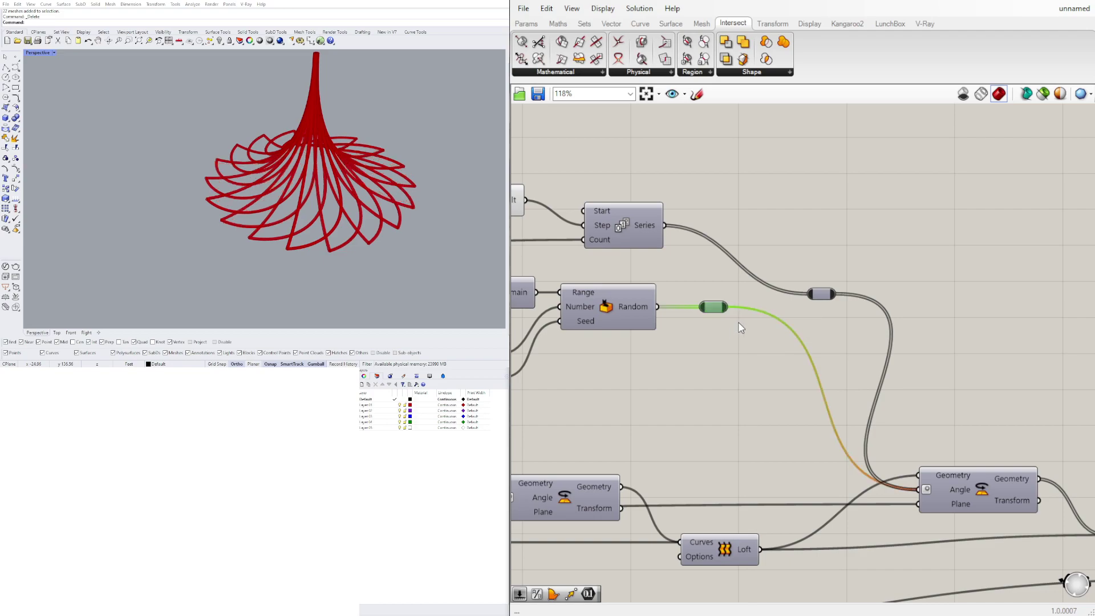
Step: Move the 360 panel, division, count slider and Series component together slightly upward, away from the Random group
scroll(719, 357, down, 5)
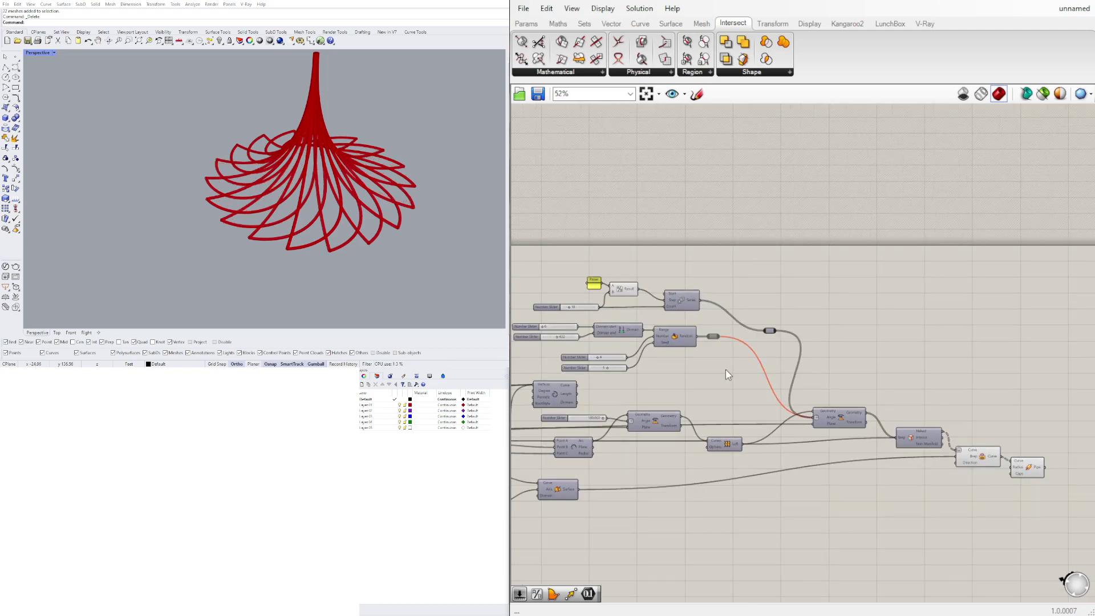
scroll(826, 348, up, 1)
drag(832, 230, 662, 302)
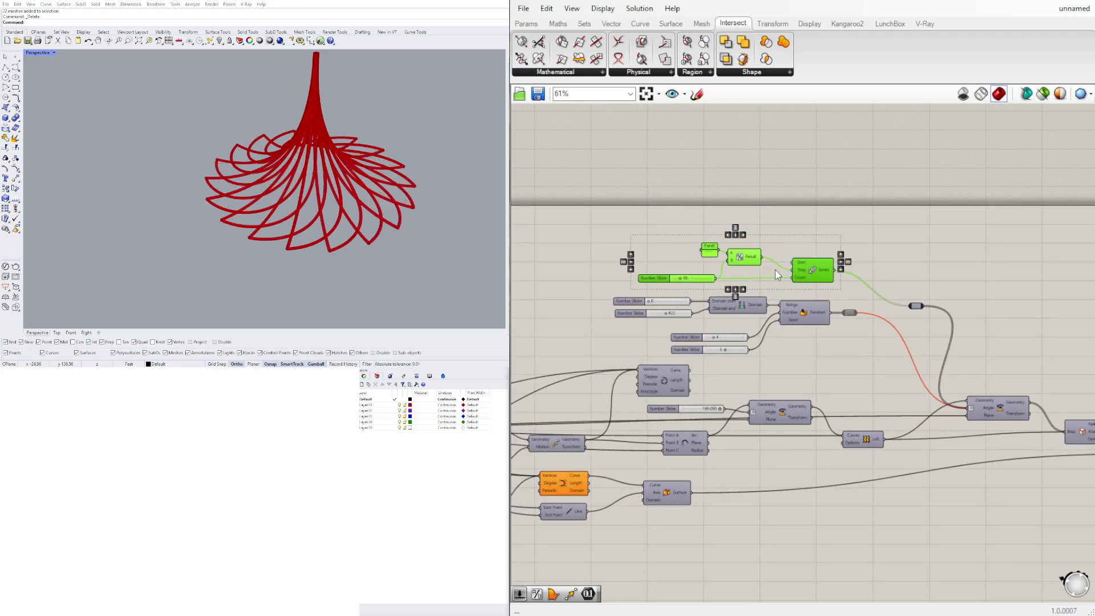
drag(806, 258, 806, 249)
click(727, 282)
scroll(824, 305, down, 4)
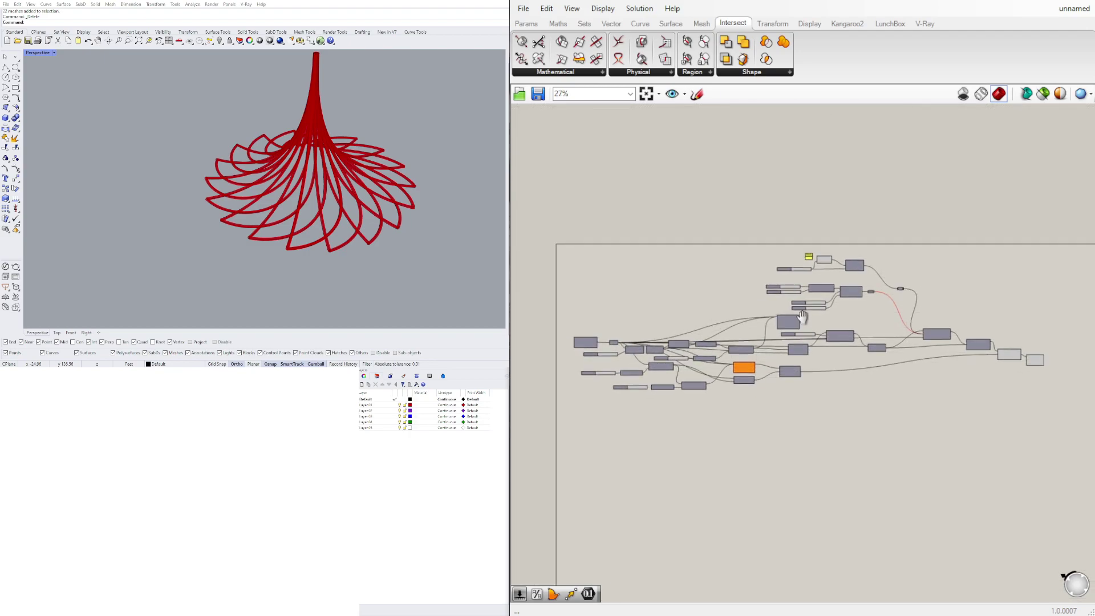
Step: Nudge the Pipe component slightly closer to the projection component at the end of the definition
right_drag(825, 305, 808, 300)
scroll(977, 336, up, 3)
right_drag(977, 336, 904, 328)
scroll(978, 331, up, 3)
drag(1008, 362, 1003, 359)
click(953, 403)
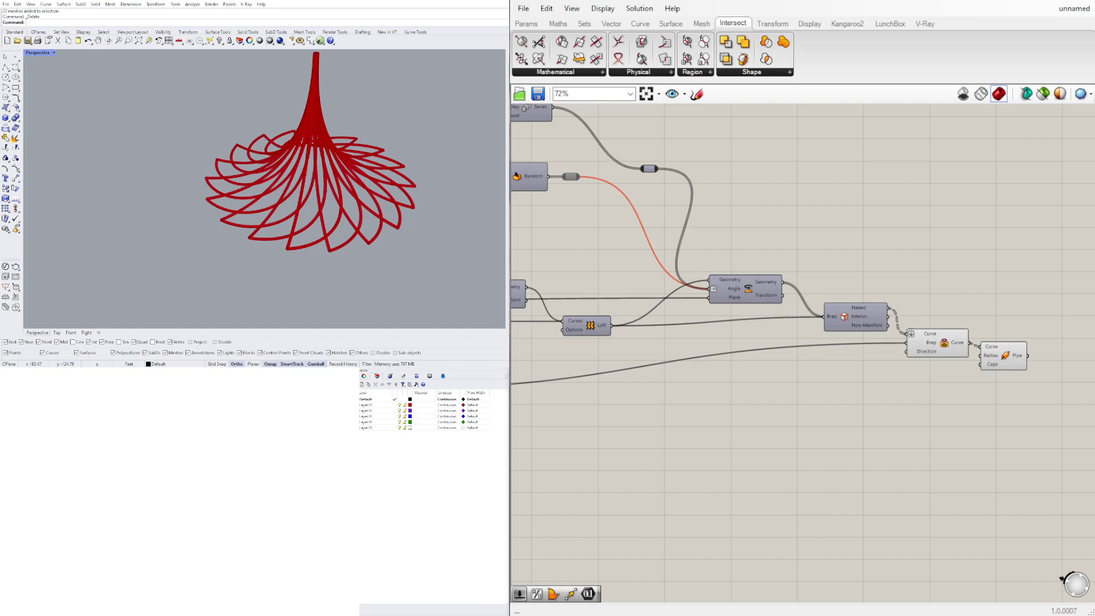